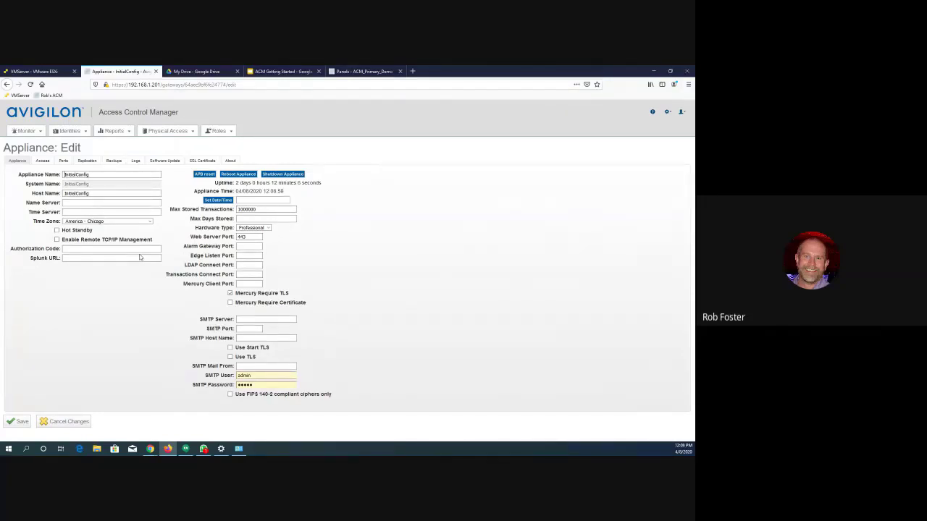
# - Set the appliance's name server to 8.8.8.8
pyautogui.click(84, 175)
pyautogui.click(87, 192)
pyautogui.click(72, 203)
pyautogui.click(71, 212)
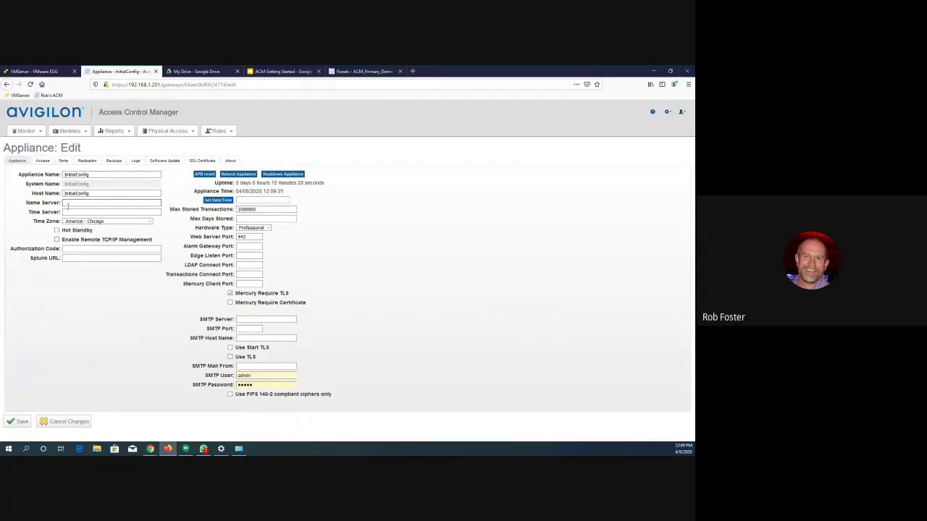
pyautogui.click(66, 203)
pyautogui.write('8.8.8')
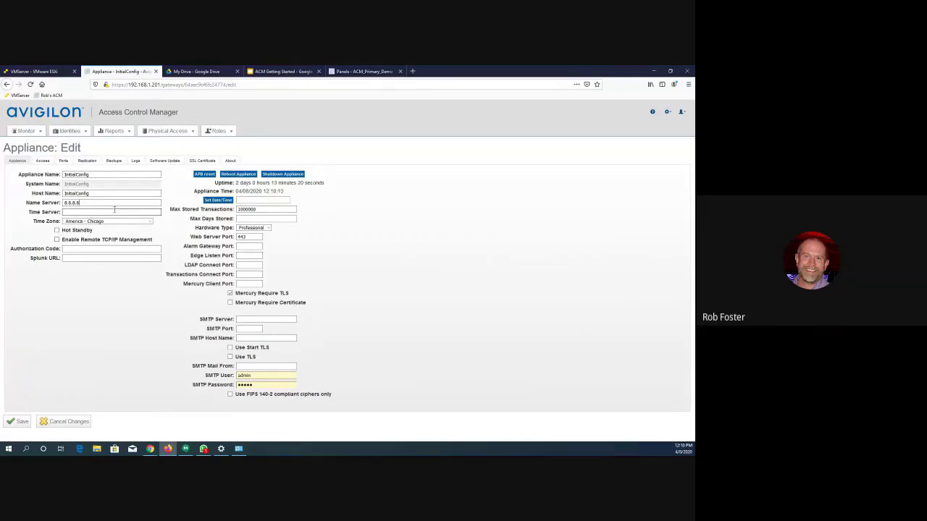
pyautogui.write('.8')
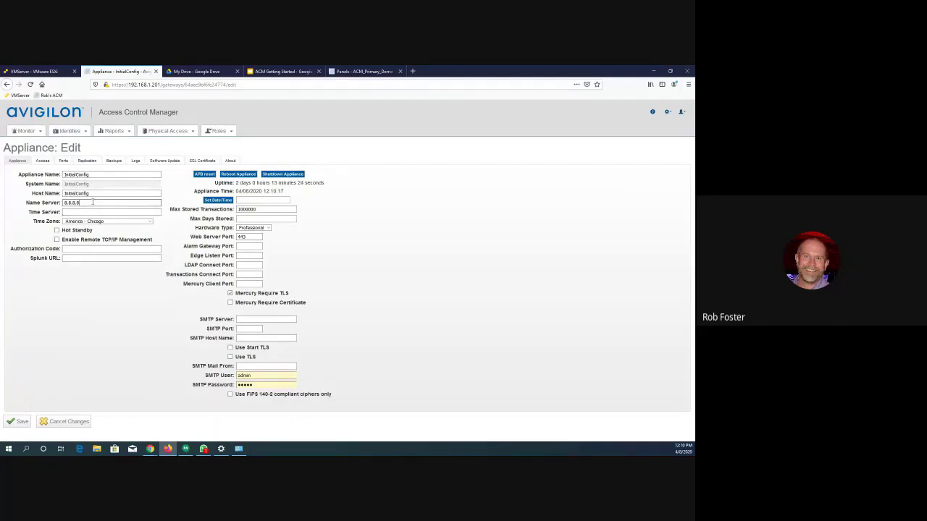
pyautogui.write(', 8.8.4.4')
# - Set the appliance's time server to time.nist.org and choose America - Chicago as the time zone
pyautogui.click(80, 211)
pyautogui.click(79, 212)
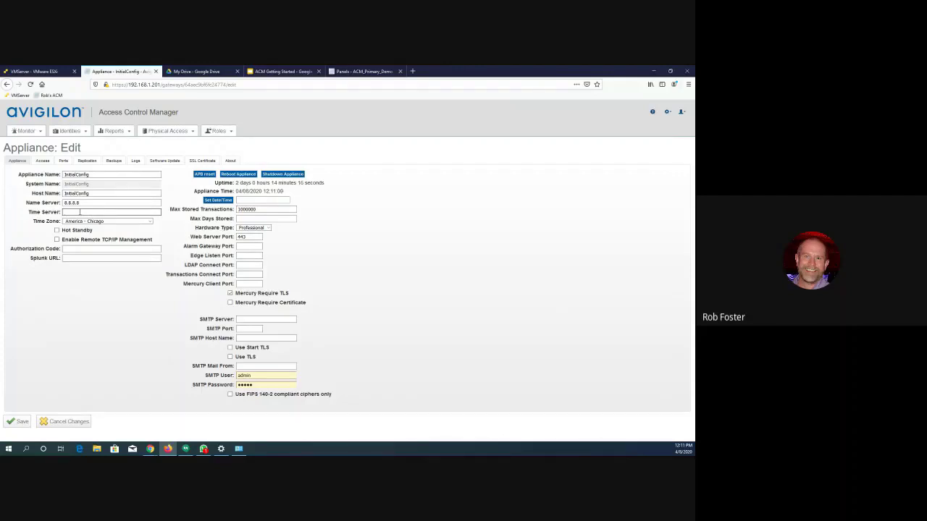
pyautogui.write('time.nist.gov')
pyautogui.moveTo(92, 212); pyautogui.dragTo(63, 212)
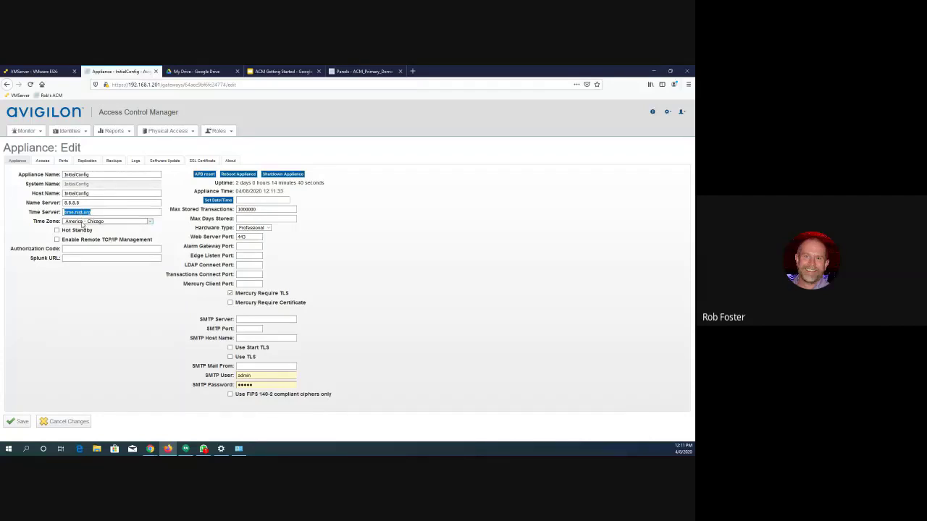
pyautogui.click(83, 223)
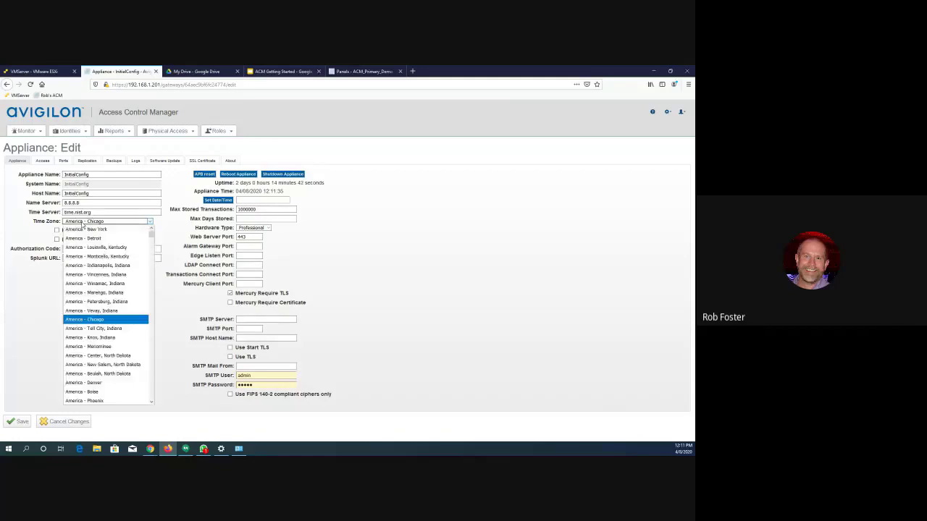
pyautogui.click(97, 321)
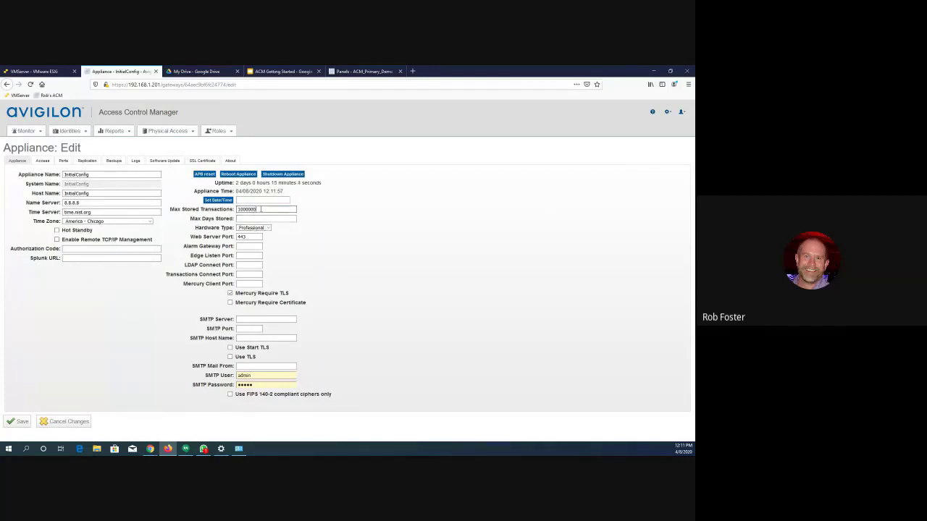
# - Add thousands separators to the maximum stored transactions value so it reads 1,000,000
pyautogui.moveTo(257, 209); pyautogui.dragTo(237, 209)
pyautogui.click(261, 208)
pyautogui.click(273, 219)
pyautogui.click(241, 210)
pyautogui.write(',')
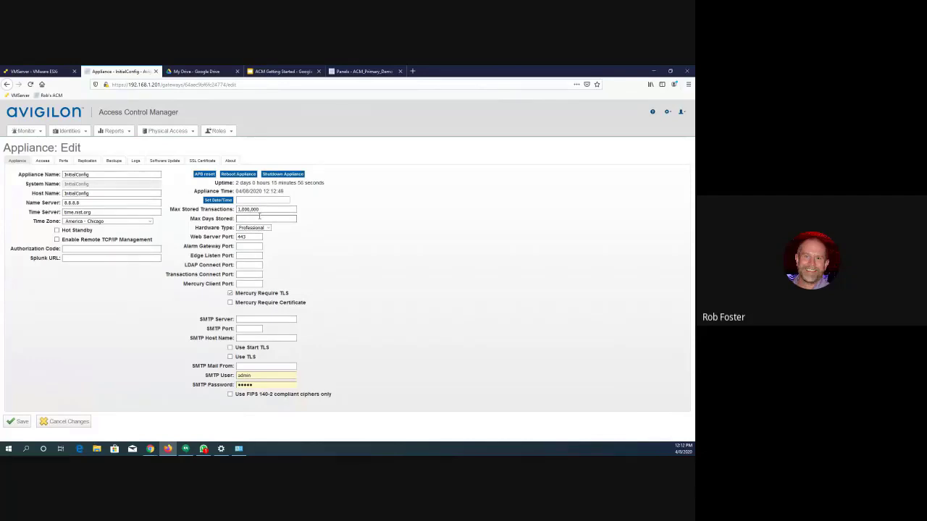
pyautogui.click(260, 209)
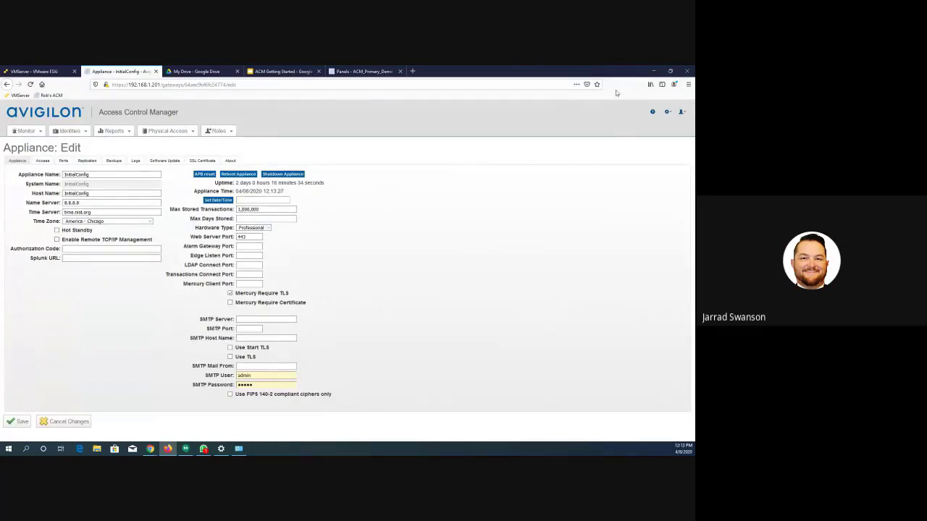
# - Enlarge the browser page zoom to 133%
pyautogui.click(688, 86)
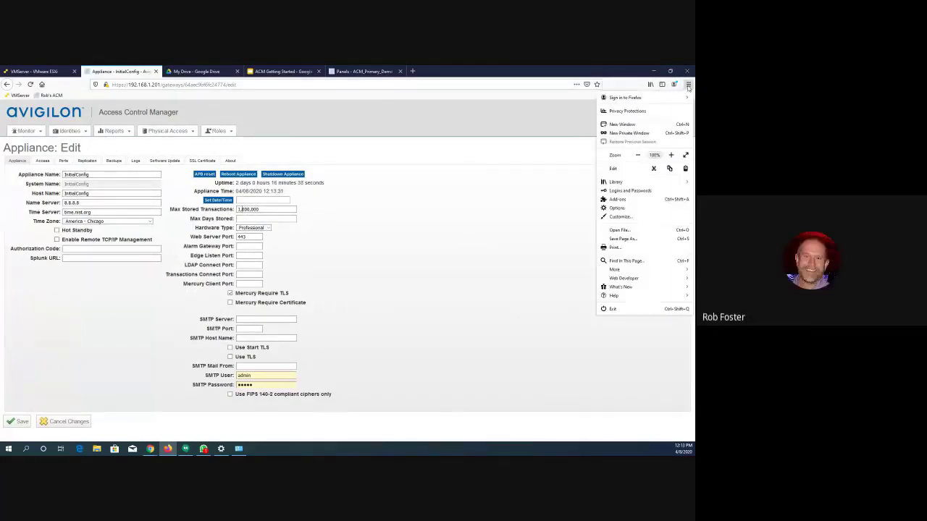
pyautogui.click(670, 156)
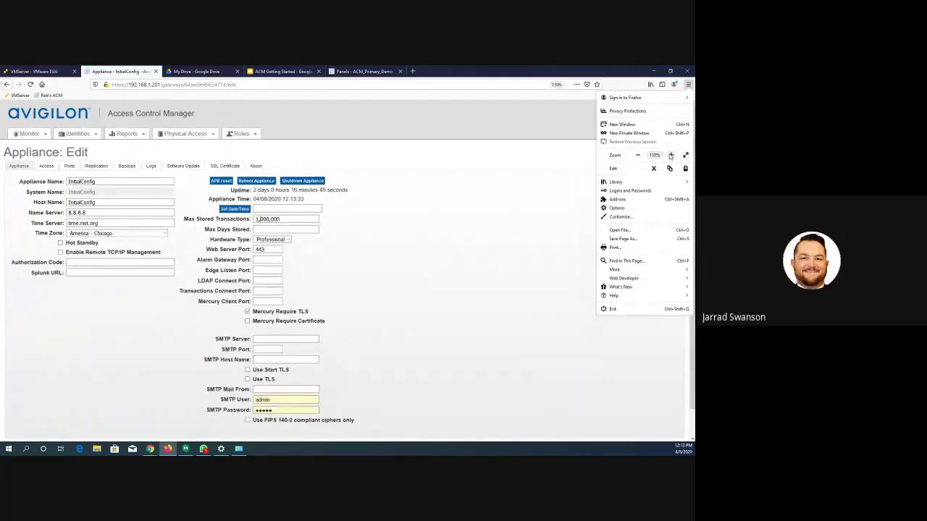
pyautogui.click(670, 157)
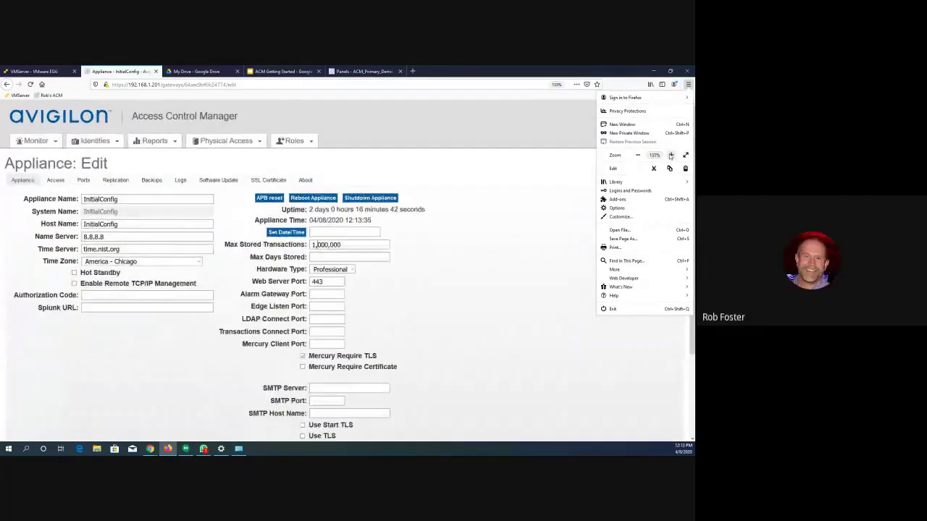
pyautogui.click(526, 277)
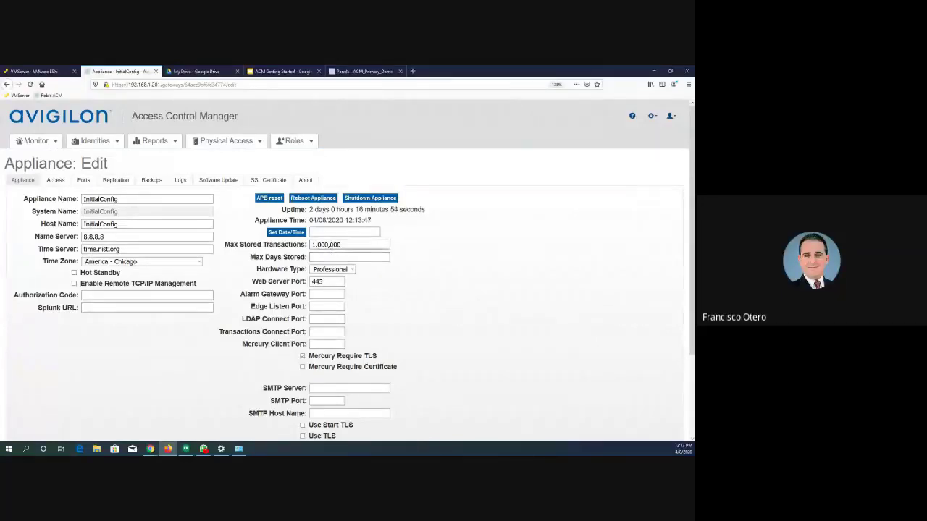
# - Remove the commas from the maximum stored transactions value so it reads 1000000
pyautogui.click(331, 244)
pyautogui.press('BackSpace')
pyautogui.press('Left')
pyautogui.press('Left')
pyautogui.press('Left')
pyautogui.press('BackSpace')
# - Set the maximum days stored to 365 and acknowledge the transaction deletion notice
pyautogui.click(377, 257)
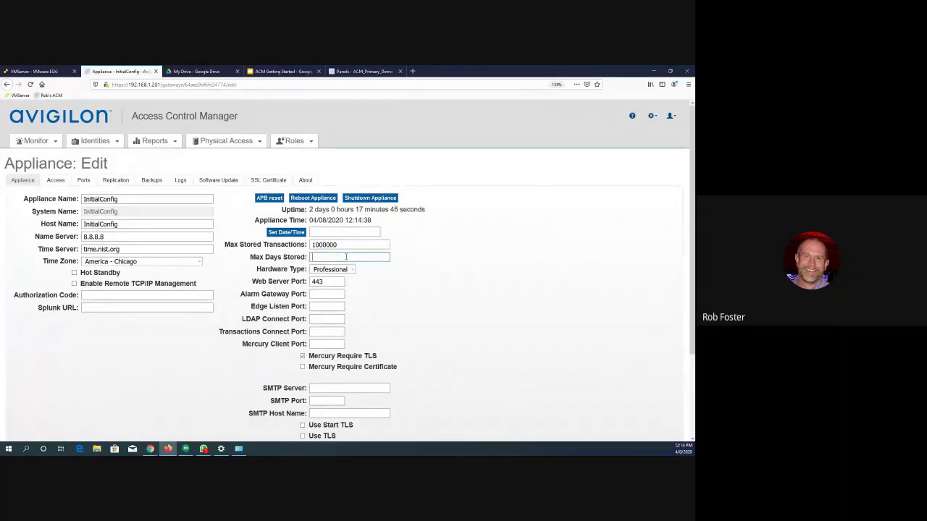
pyautogui.write('365')
pyautogui.click(381, 245)
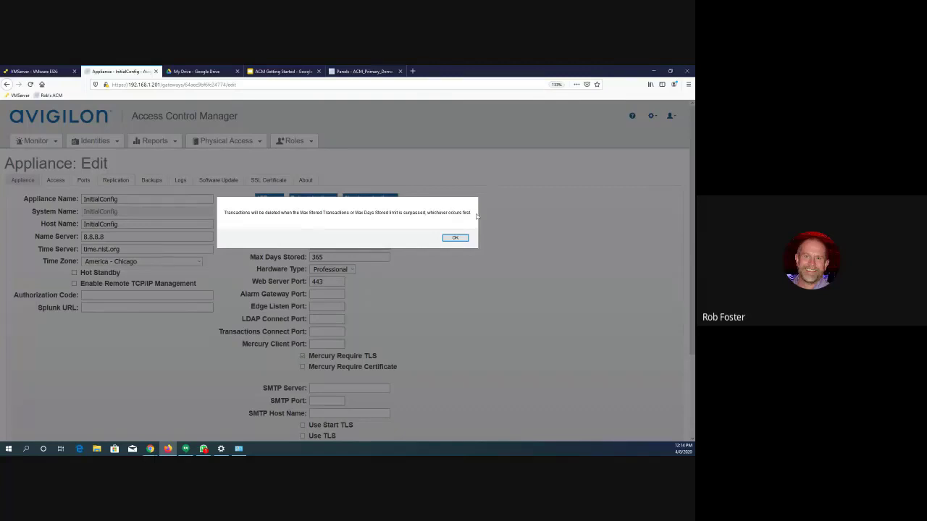
pyautogui.click(456, 239)
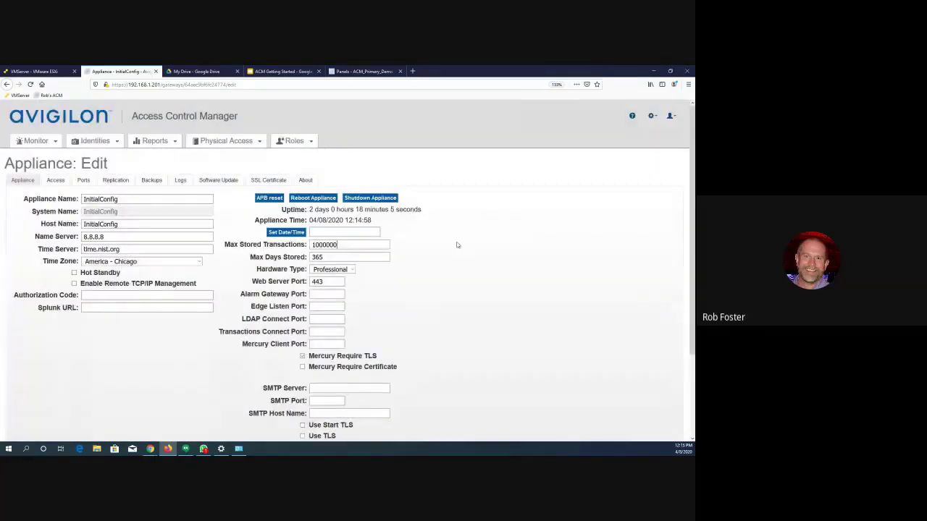
# - Clear the maximum days stored value and acknowledge the transaction deletion notice
pyautogui.click(321, 258)
pyautogui.moveTo(329, 258); pyautogui.dragTo(301, 259)
pyautogui.press('BackSpace')
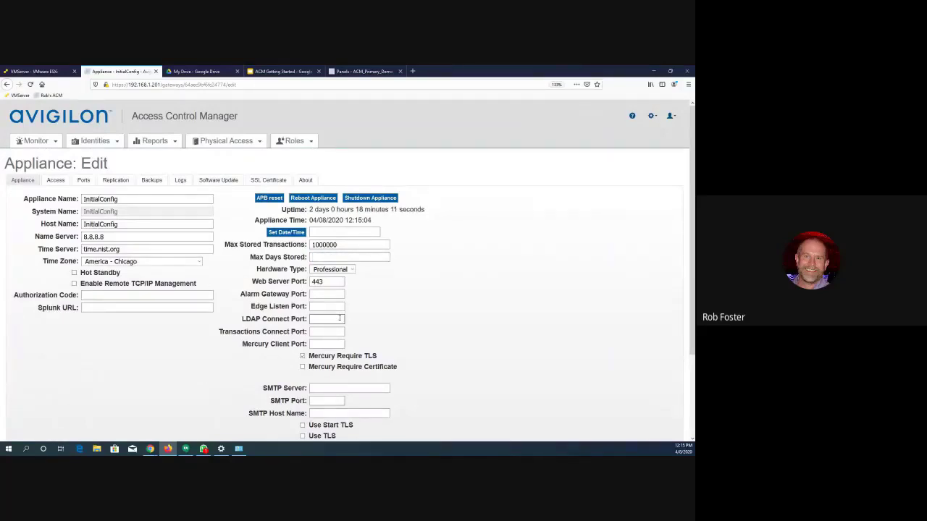
pyautogui.scroll(-1, 340, 321)
pyautogui.scroll(-2, 340, 320)
pyautogui.scroll(1, 339, 321)
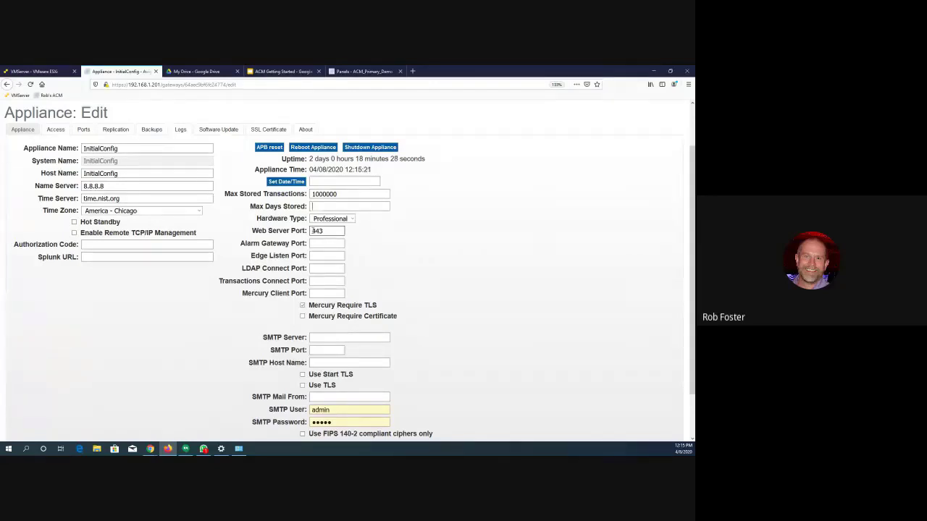
pyautogui.click(312, 231)
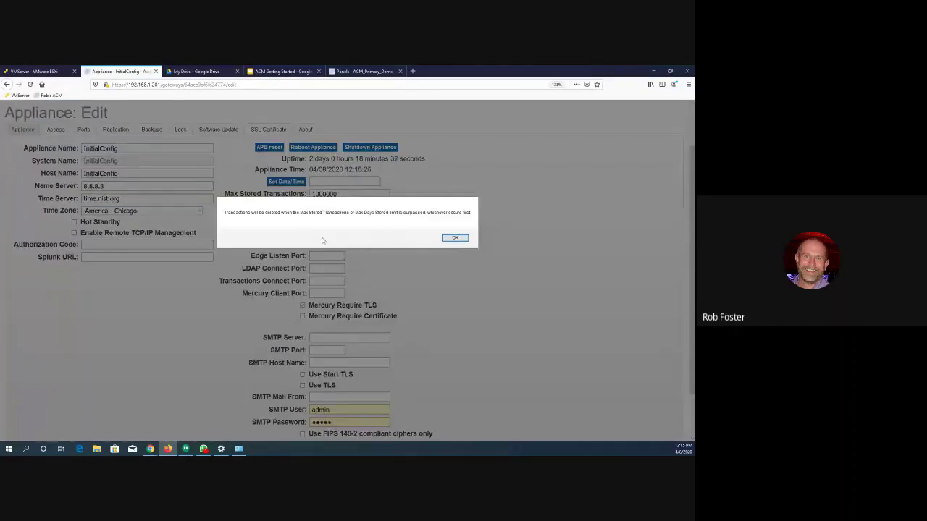
pyautogui.click(454, 238)
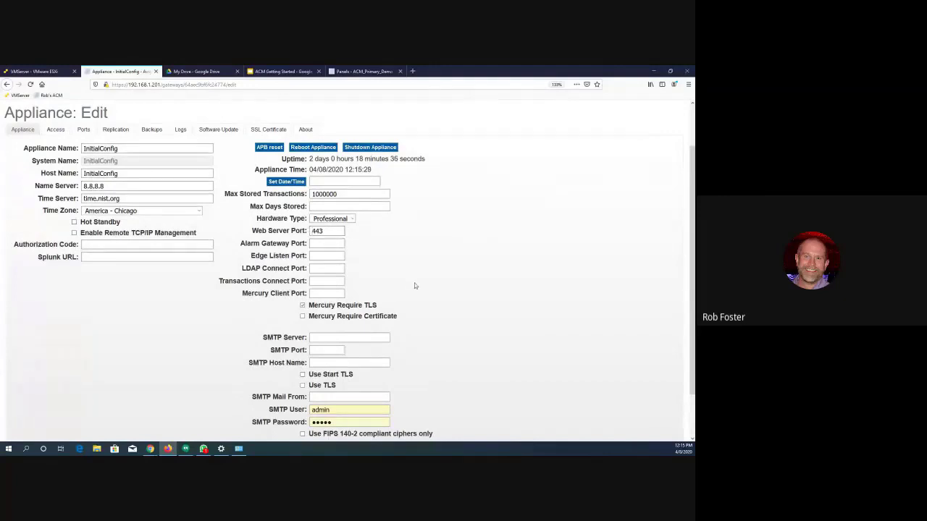
# - Discard all unsaved changes to the appliance settings
pyautogui.scroll(-1, 415, 285)
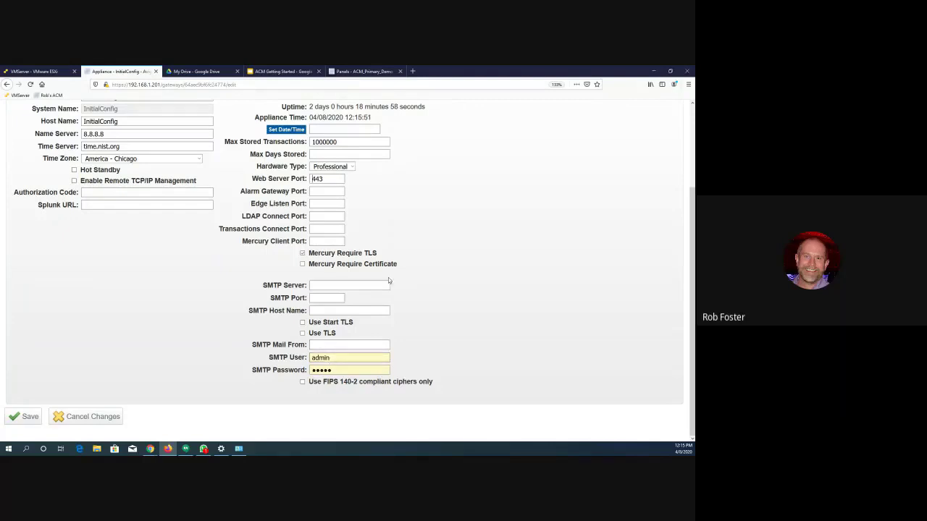
pyautogui.scroll(3, 388, 279)
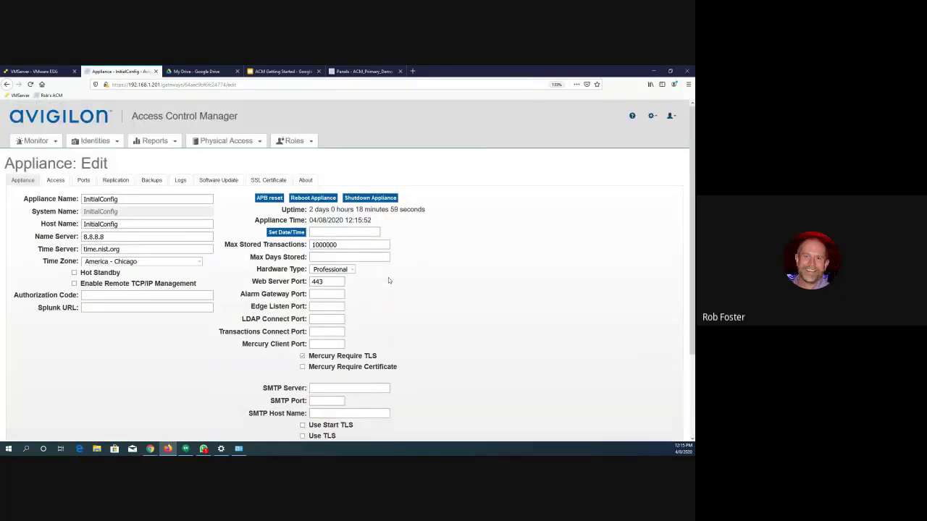
pyautogui.scroll(-3, 402, 285)
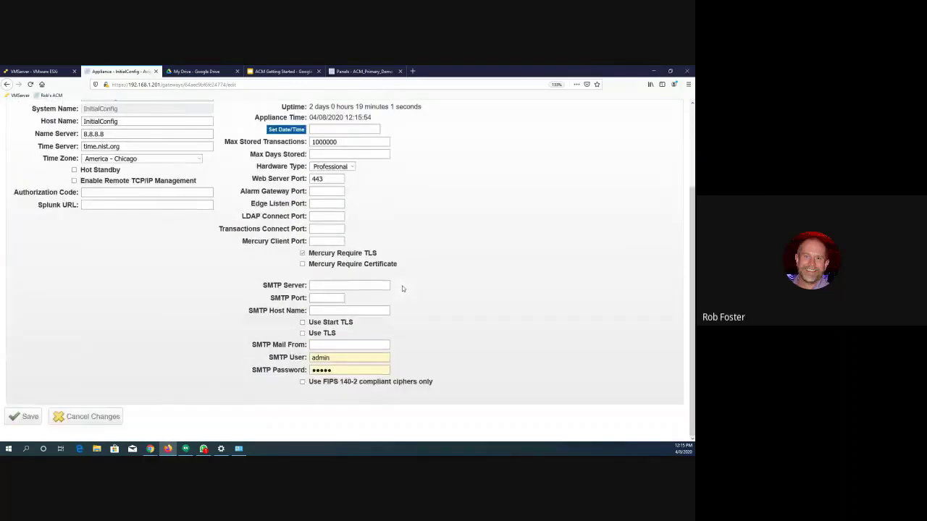
pyautogui.click(93, 416)
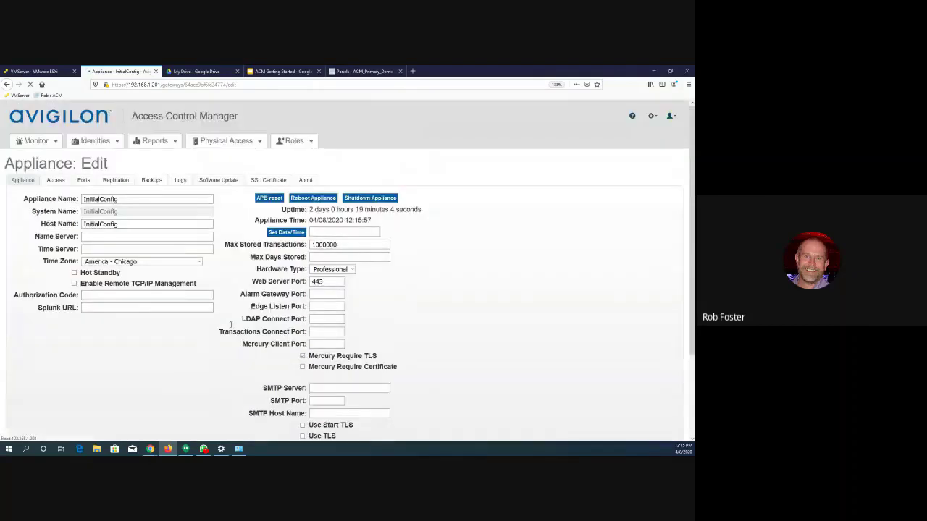
# - Review the network settings of Ethernet port Port-1 and return to the port list without changing them
pyautogui.click(83, 181)
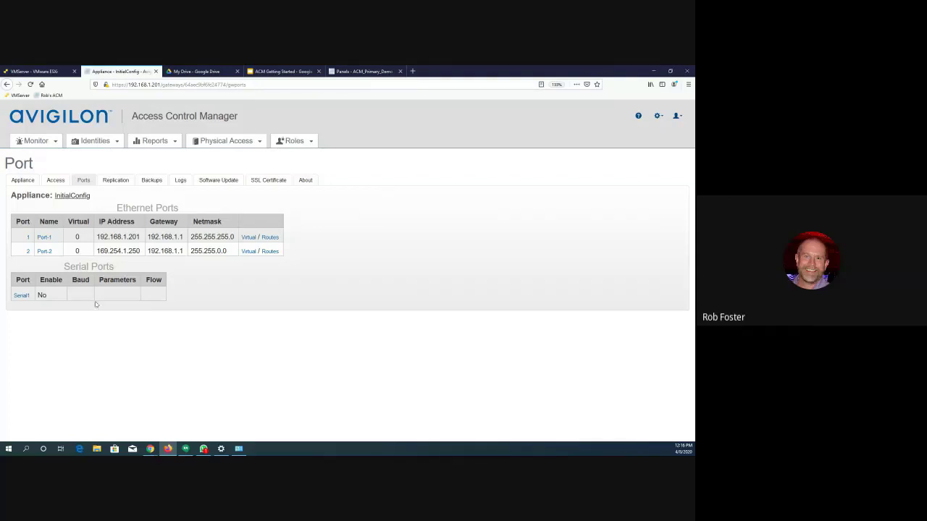
pyautogui.click(44, 237)
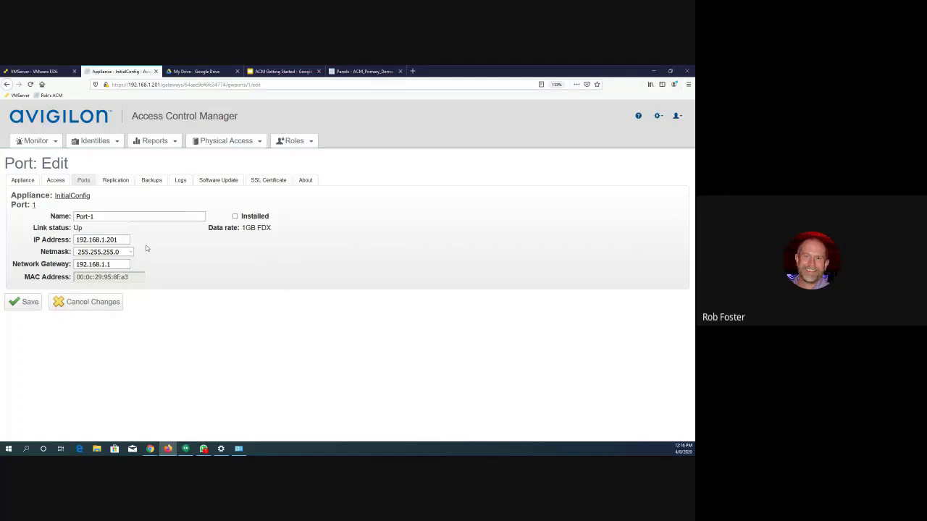
pyautogui.click(69, 305)
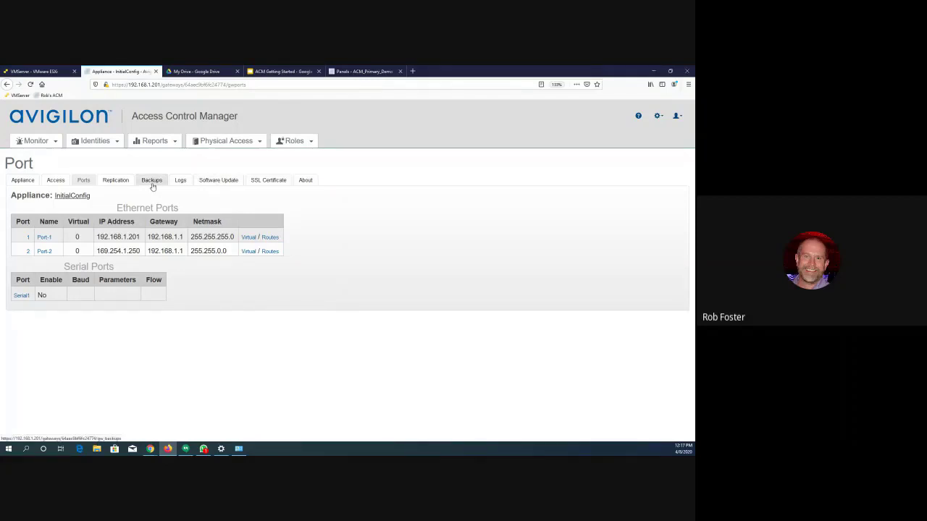
# - View the appliance's software update page and its version and license information
pyautogui.click(223, 181)
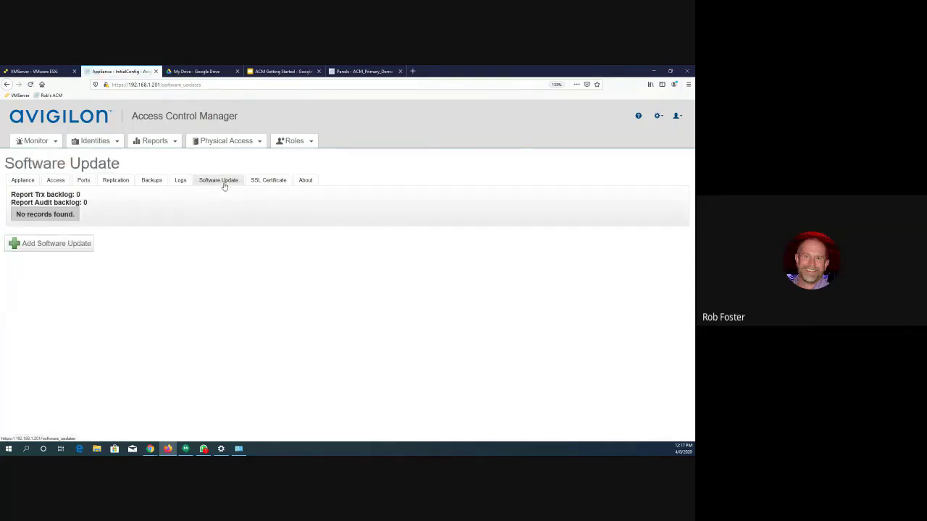
pyautogui.click(306, 183)
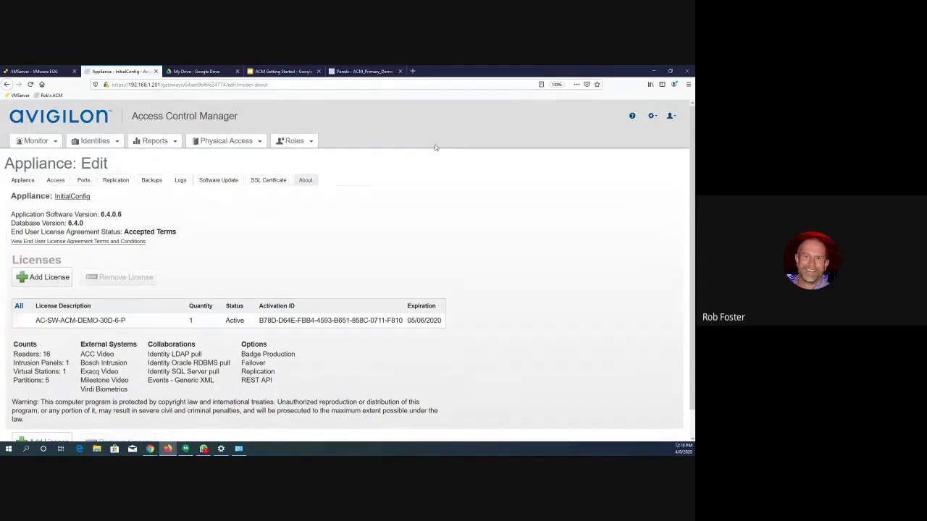
# - Open the Avigilon partner site at partners.avigilon.com in a new browser tab
pyautogui.click(412, 71)
pyautogui.click(383, 88)
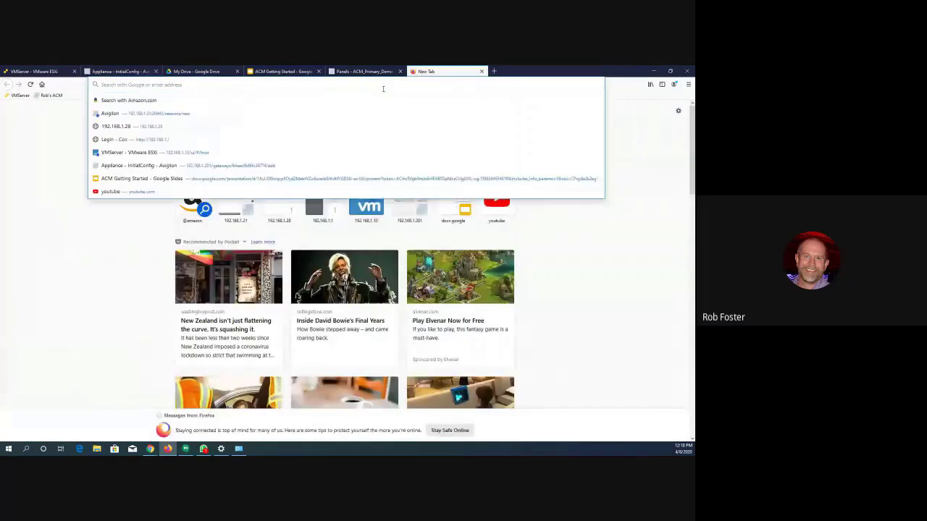
pyautogui.write('partners.')
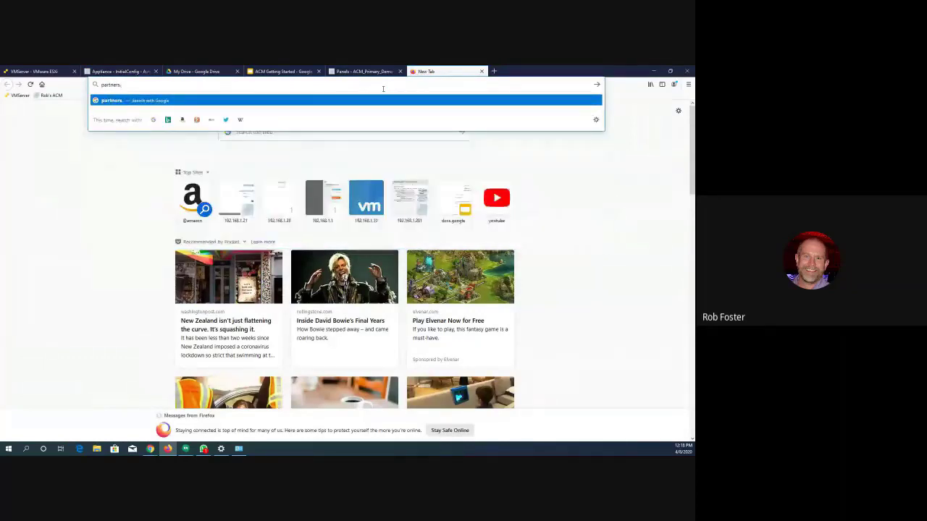
pyautogui.write('vigilon.com')
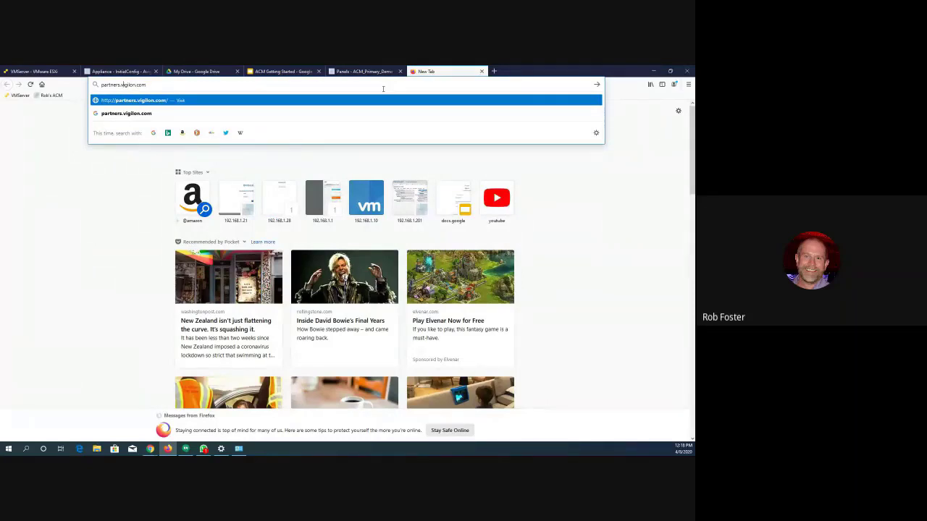
pyautogui.write('a')
pyautogui.press('Return')
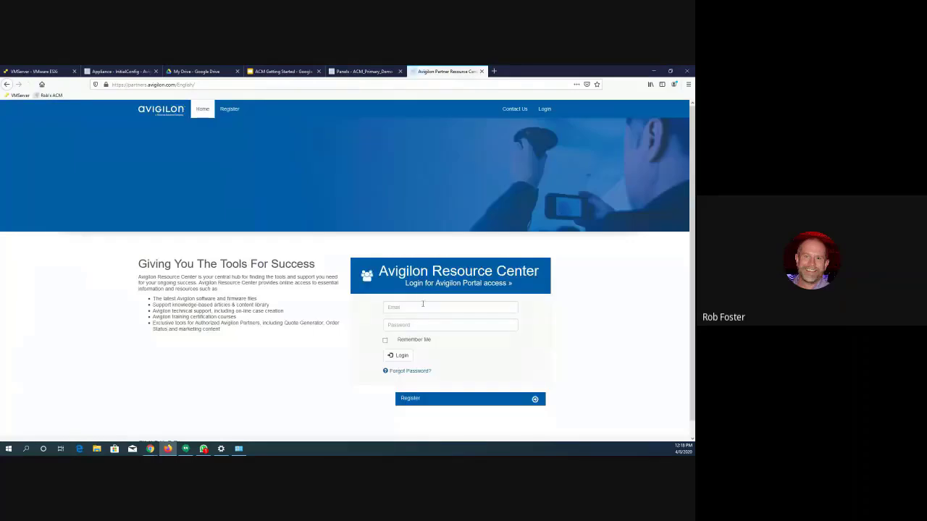
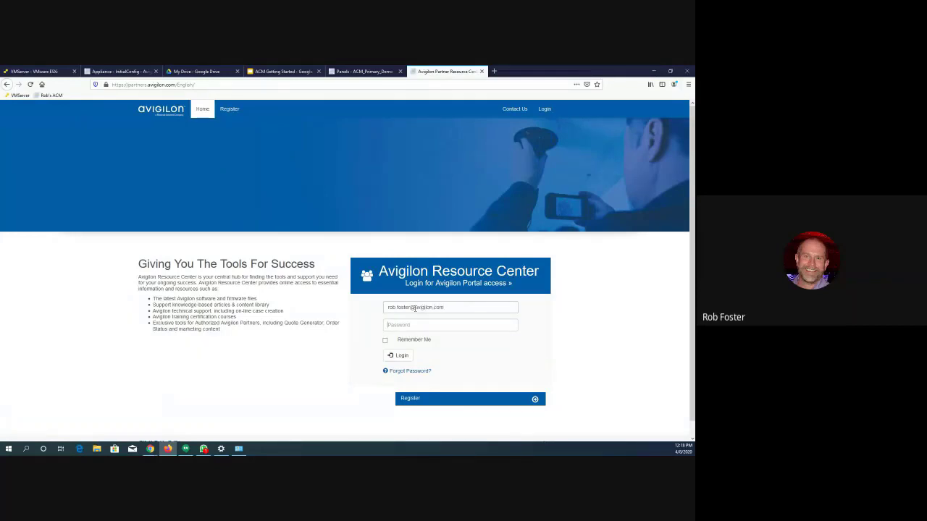
# - Sign in to the Avigilon Resource Center with the account e-mail and password
pyautogui.write('*********')
pyautogui.press('BackSpace')
pyautogui.press('BackSpace')
pyautogui.press('BackSpace')
pyautogui.press('BackSpace')
pyautogui.press('BackSpace')
pyautogui.press('BackSpace')
pyautogui.press('BackSpace')
pyautogui.press('BackSpace')
pyautogui.press('BackSpace')
pyautogui.write('**********')
pyautogui.press('Return')
pyautogui.click(149, 148)
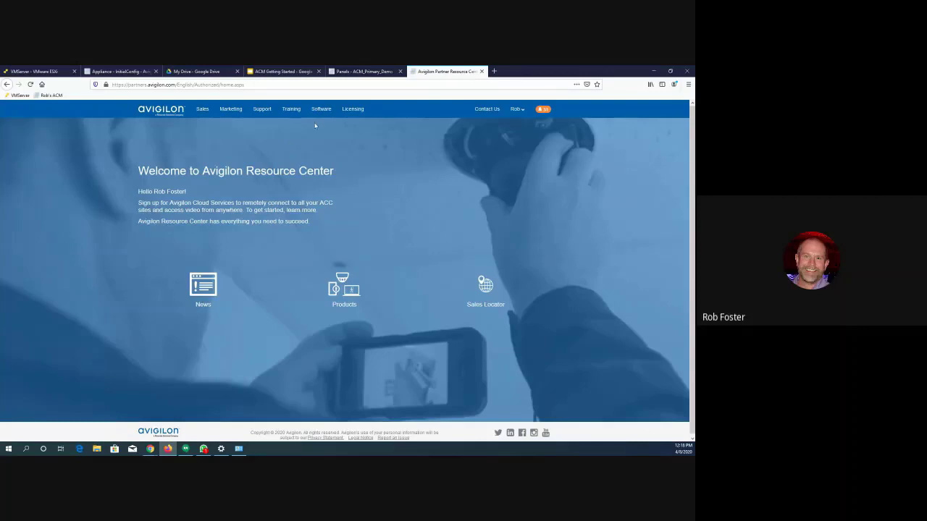
# - Open the ACM 6 software collection in the partner site's asset library and look through its upgrade and release files
pyautogui.click(321, 109)
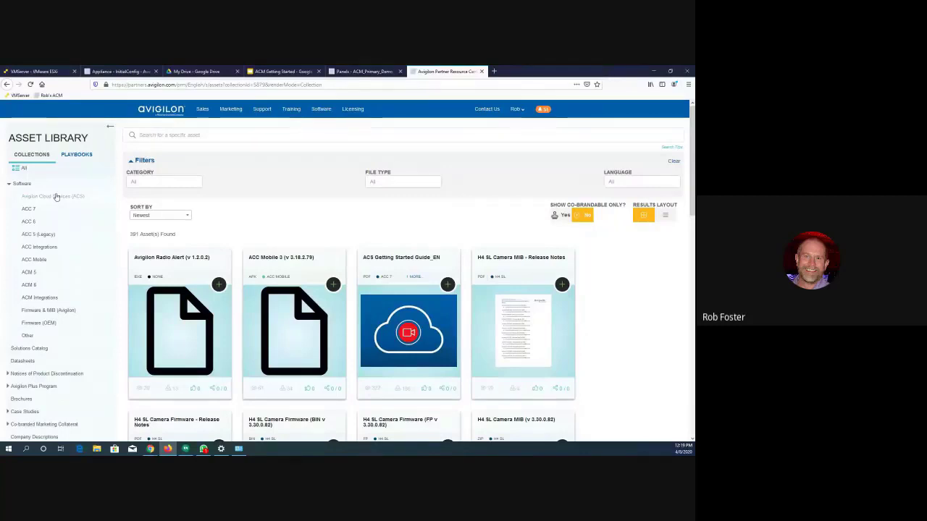
pyautogui.click(30, 288)
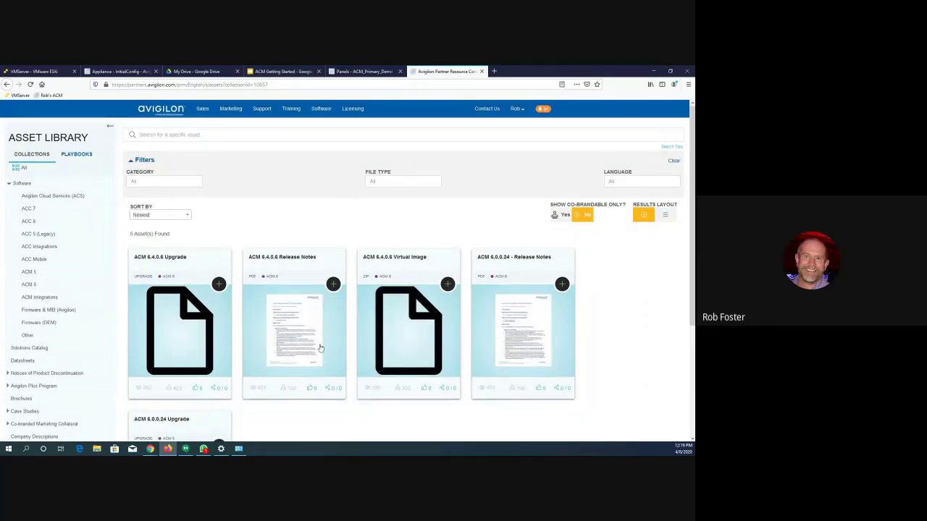
pyautogui.scroll(-1, 321, 348)
pyautogui.scroll(-3, 320, 349)
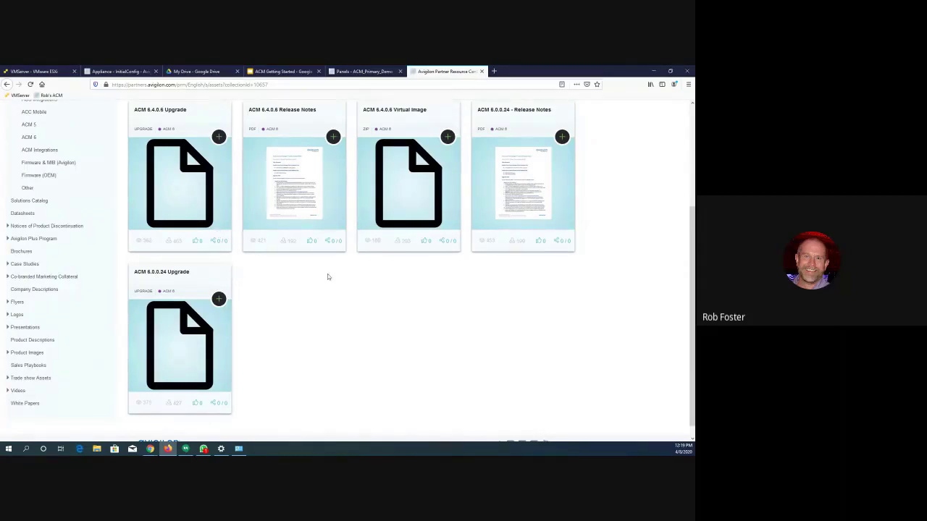
pyautogui.scroll(2, 327, 276)
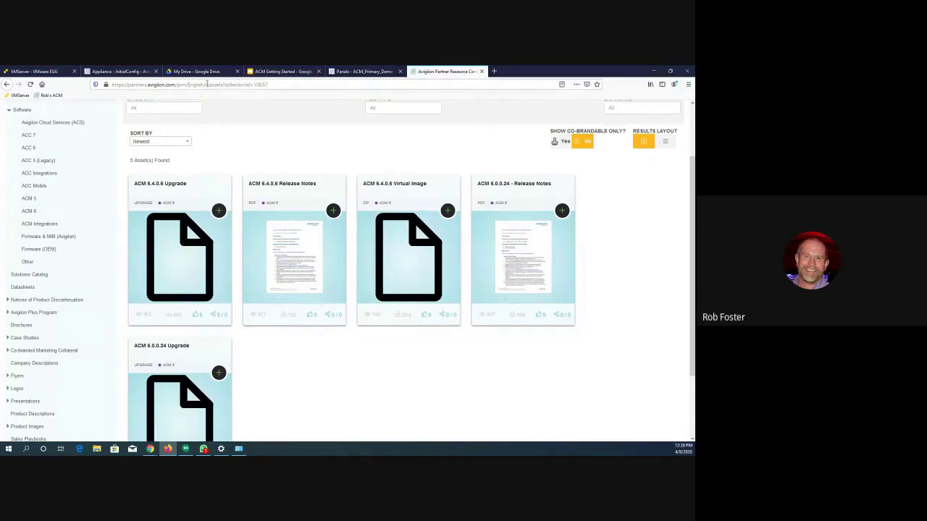
# - Switch back to Access Control Manager, view the form for adding a software update, and leave it without uploading a file
pyautogui.click(116, 71)
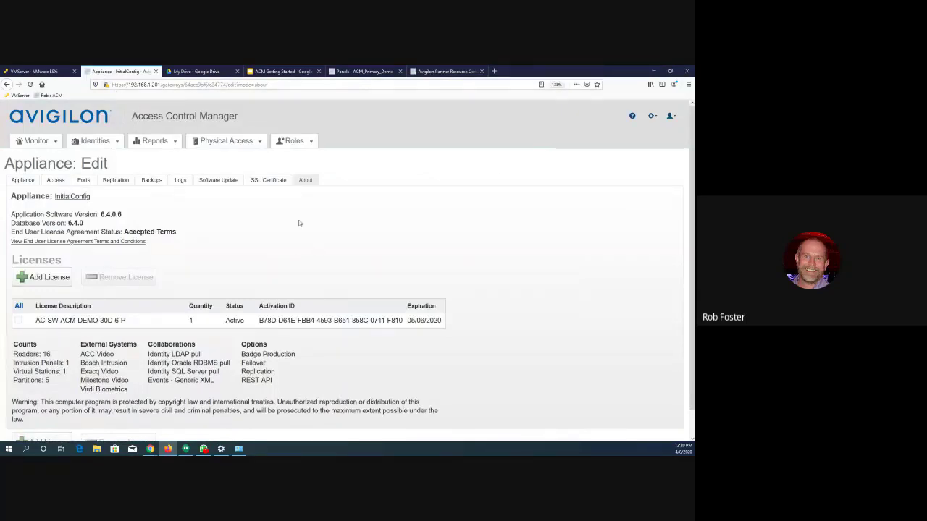
pyautogui.click(219, 182)
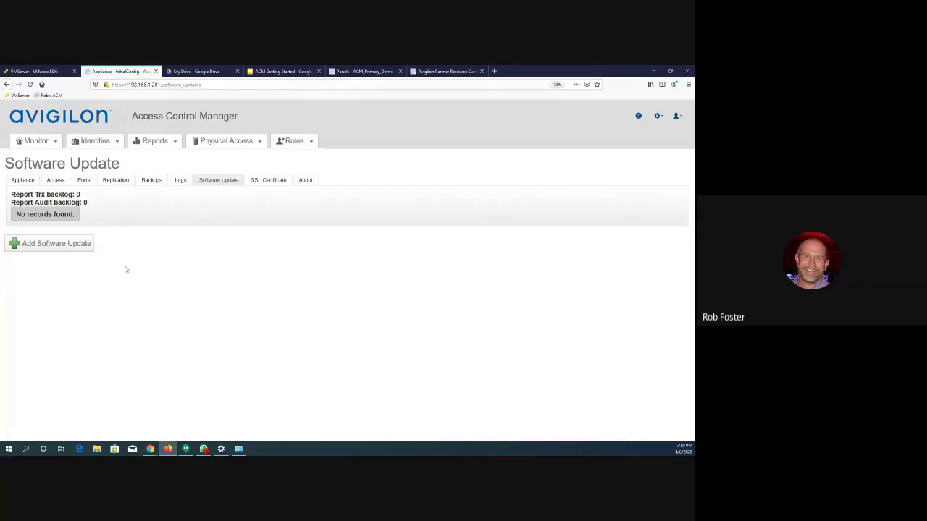
pyautogui.click(59, 246)
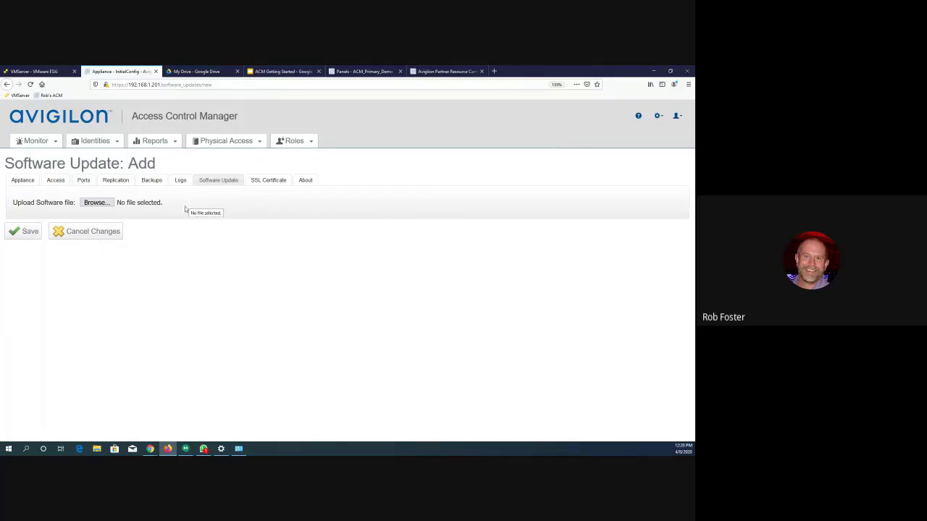
pyautogui.click(85, 235)
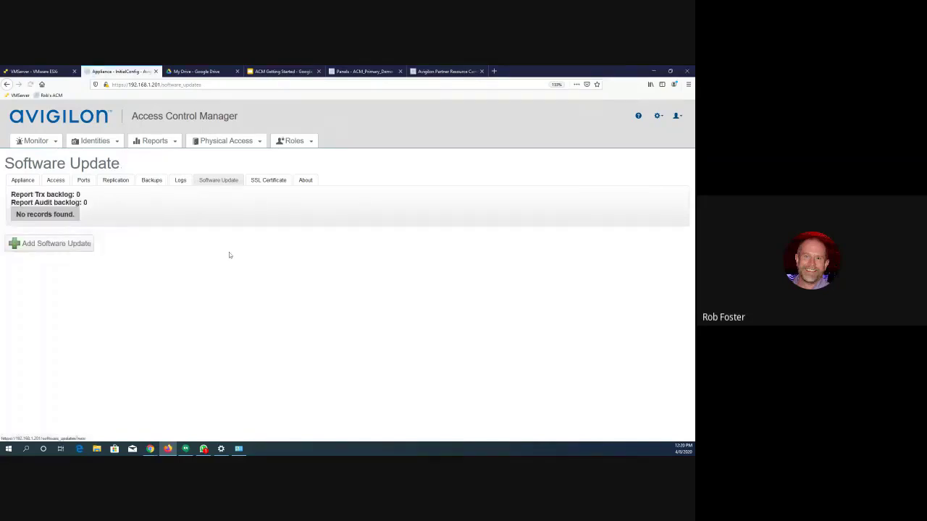
# - Open the appliance backup Transaction_Backup and schedule it for all seven days of the week
pyautogui.click(151, 183)
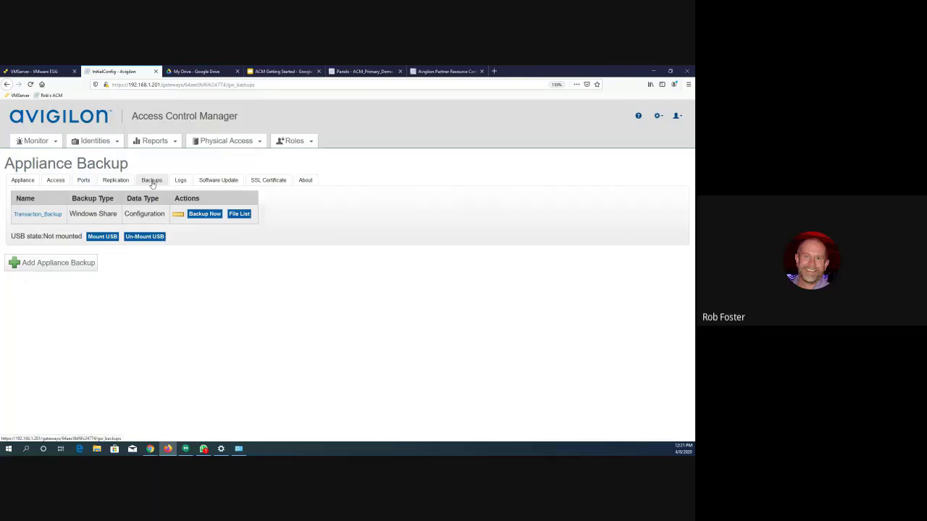
pyautogui.click(38, 215)
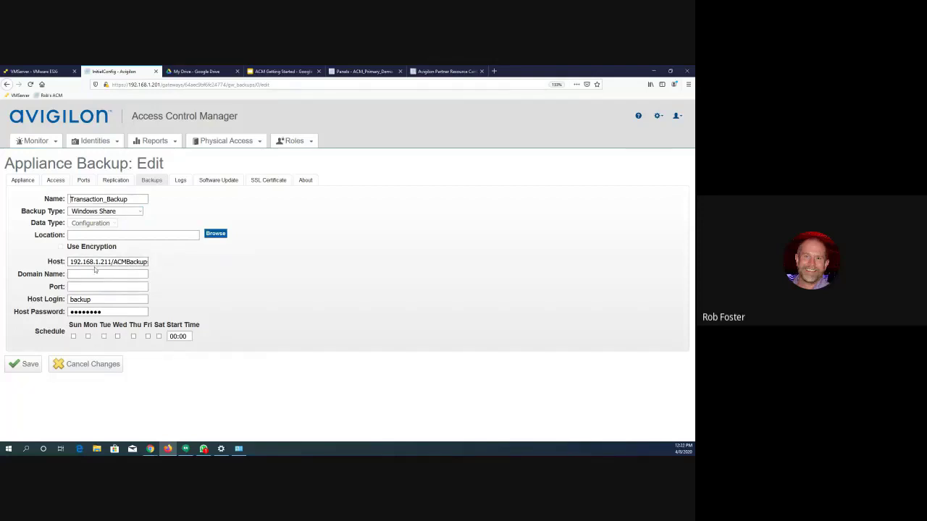
pyautogui.click(73, 337)
pyautogui.click(88, 337)
pyautogui.click(104, 337)
pyautogui.click(118, 337)
pyautogui.click(133, 337)
pyautogui.click(148, 337)
pyautogui.click(159, 337)
# - Rename the backup to Configuration_Backup and save it, declining to store the login in the browser
pyautogui.doubleClick(104, 199)
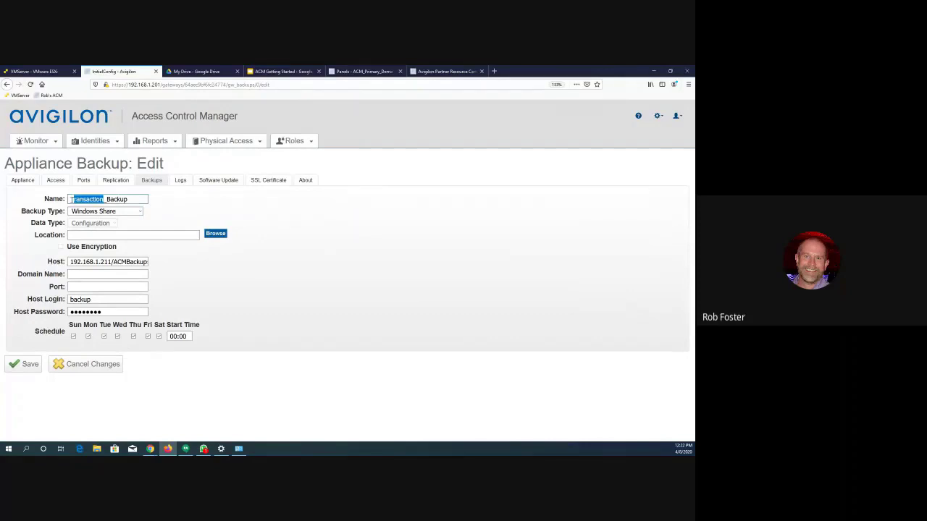
pyautogui.write('Configura')
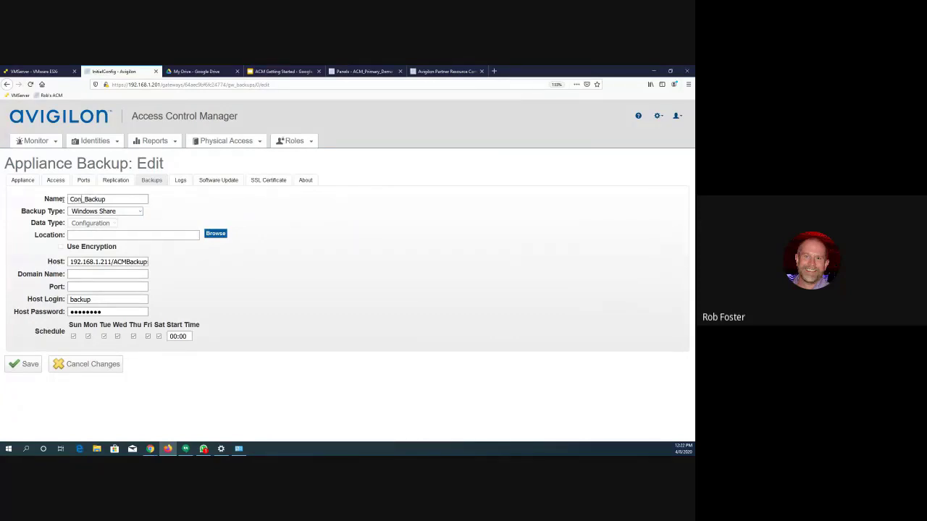
pyautogui.write('tion')
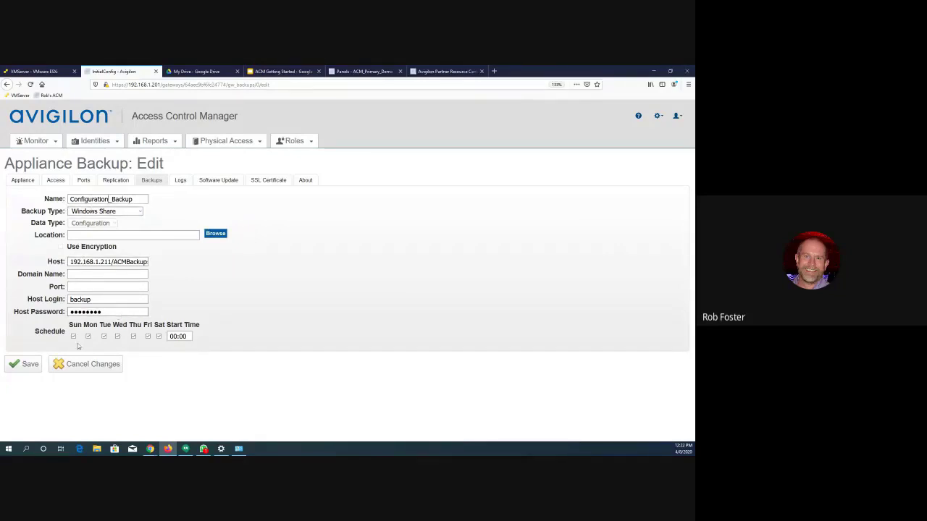
pyautogui.click(174, 336)
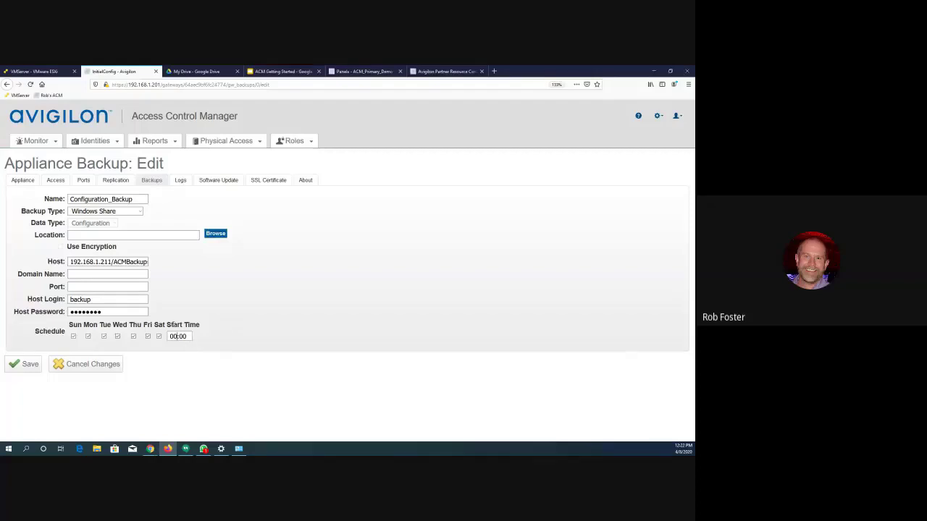
pyautogui.click(41, 364)
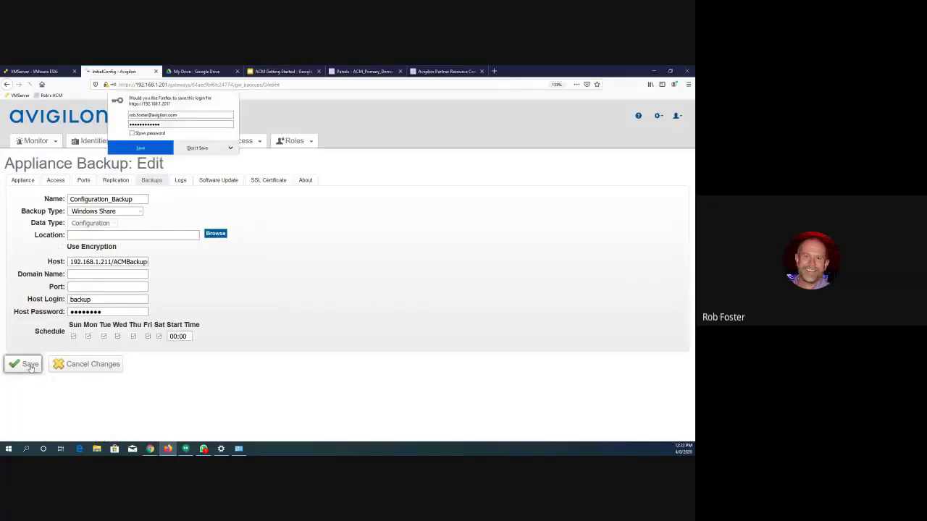
pyautogui.click(189, 149)
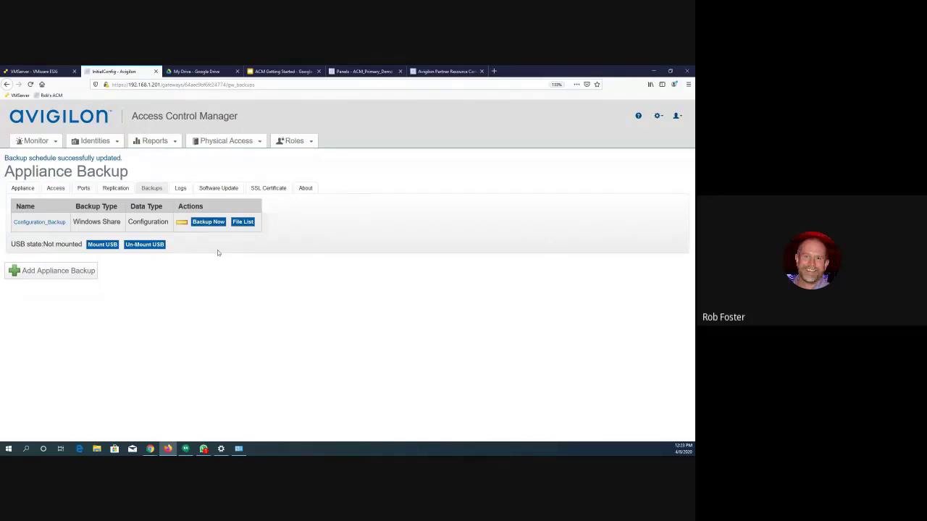
# - Review the settings of Configuration_Backup and return to the backup list without changing them
pyautogui.click(50, 226)
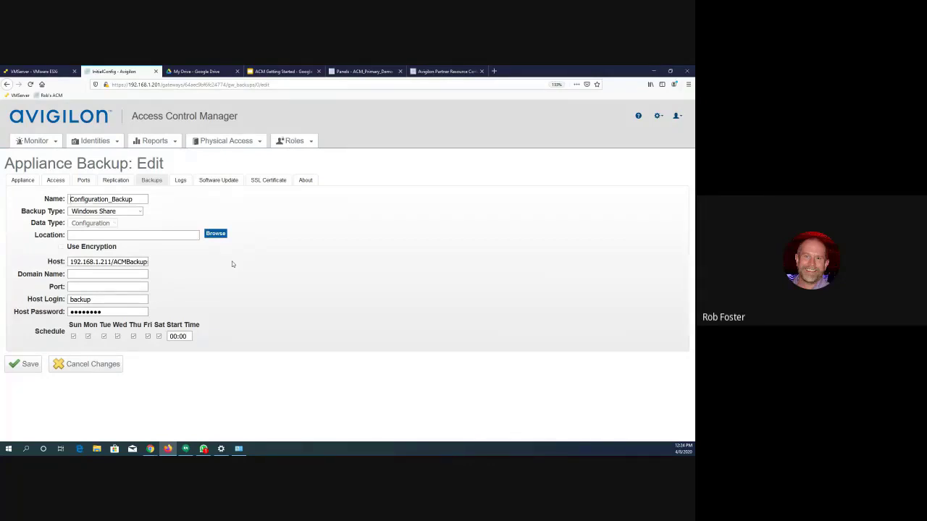
pyautogui.rightClick(232, 264)
pyautogui.click(183, 277)
pyautogui.click(151, 180)
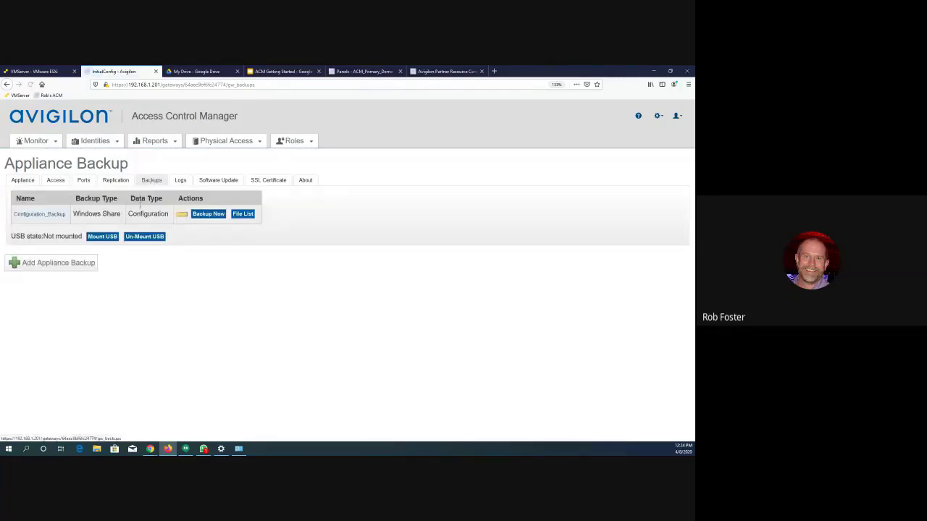
# - Add an appliance backup named "quick backup to local" with backup type Local Drive and data type Configuration, and save it
pyautogui.click(75, 266)
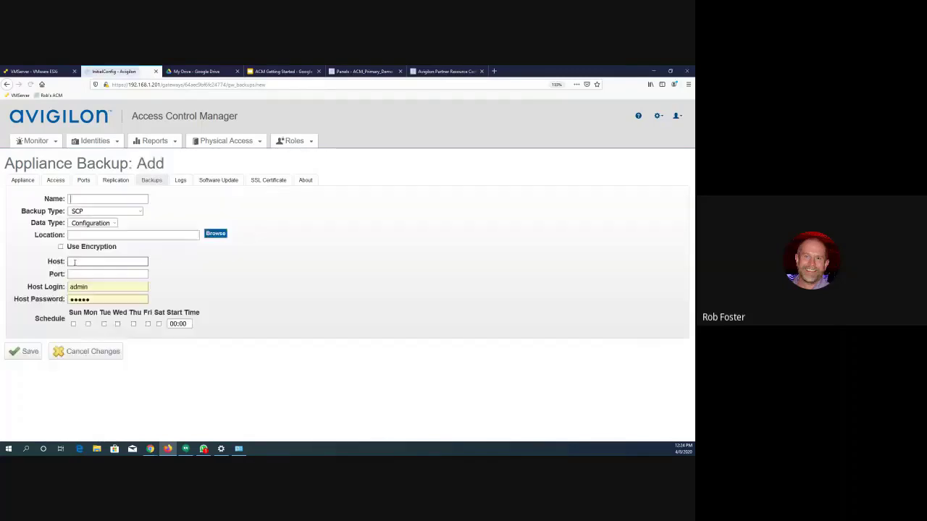
pyautogui.click(86, 200)
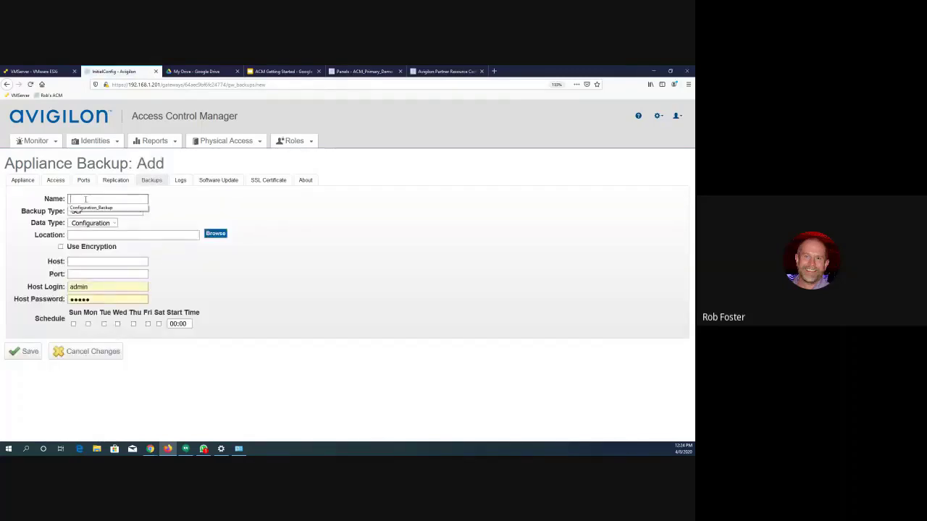
pyautogui.write('quick back')
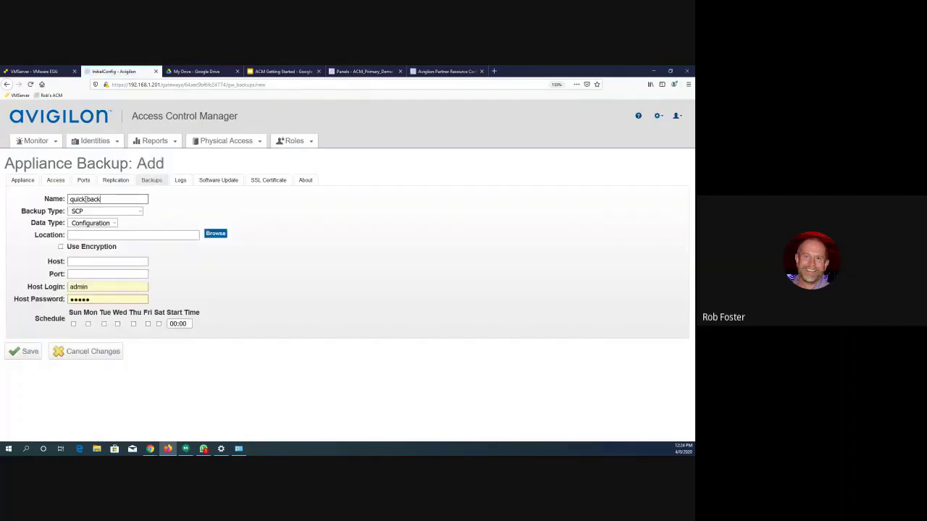
pyautogui.write('up to local')
pyautogui.click(102, 212)
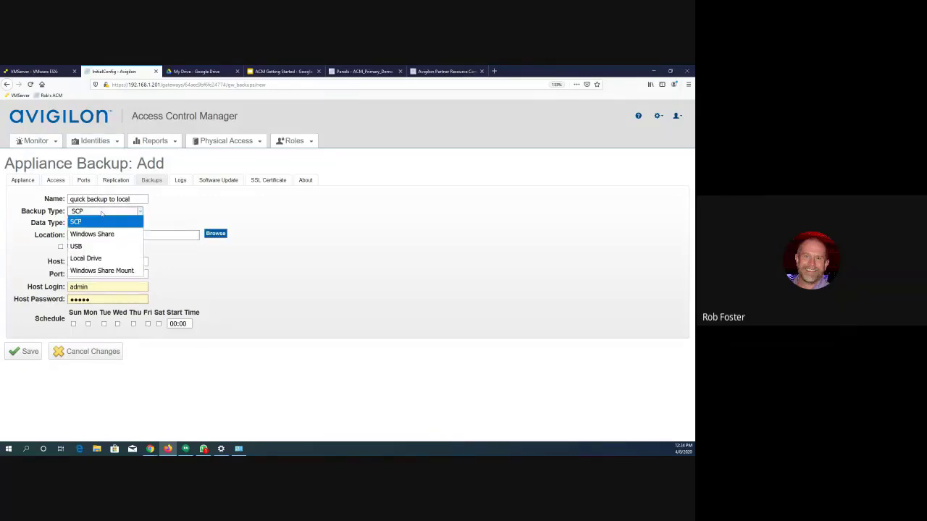
pyautogui.click(95, 258)
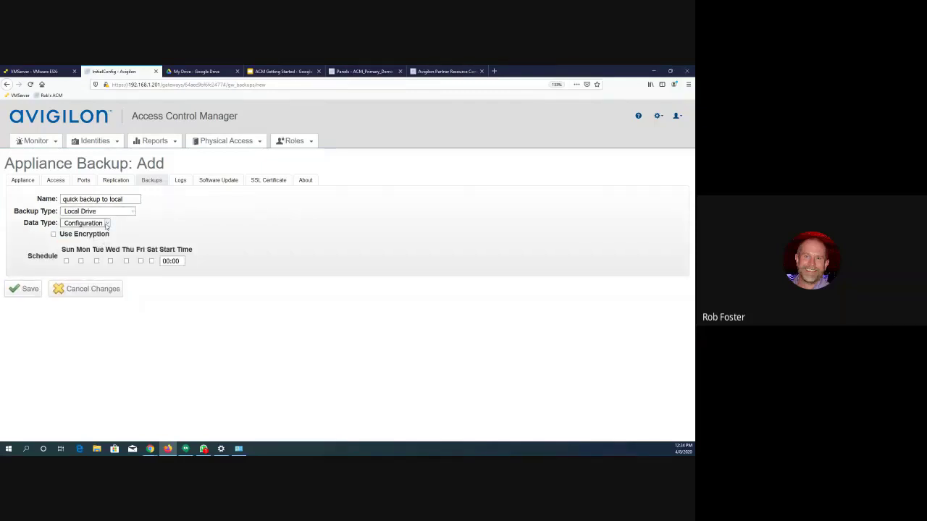
pyautogui.click(107, 223)
pyautogui.click(65, 231)
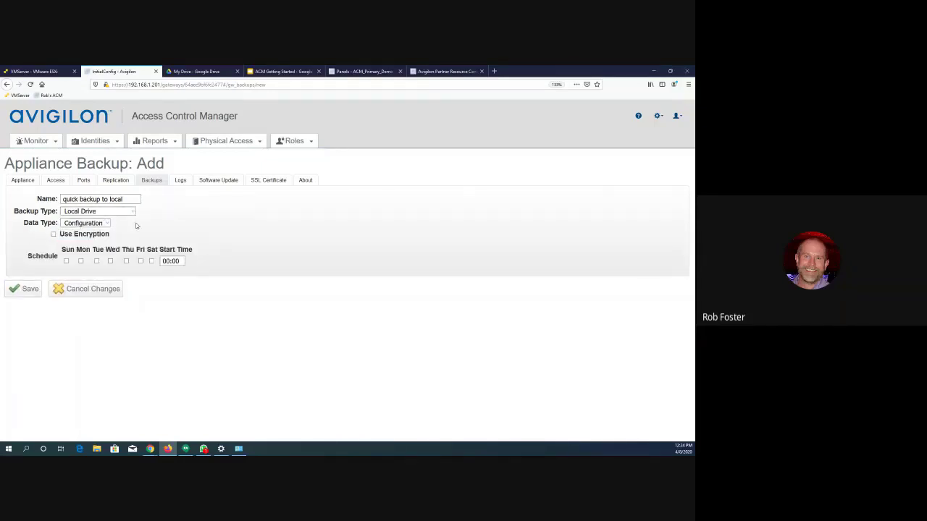
pyautogui.click(29, 289)
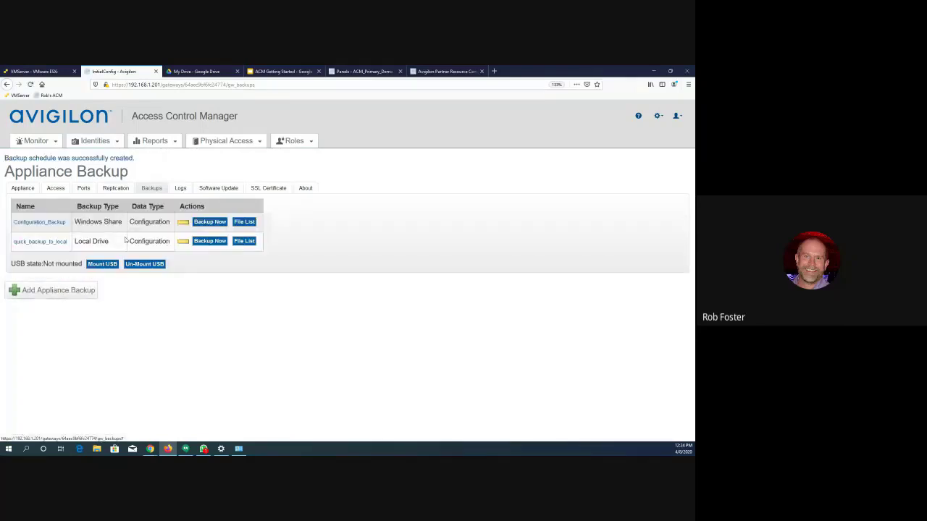
# - Run the local drive backup immediately, view its backup file list, and return to the backup overview
pyautogui.click(209, 244)
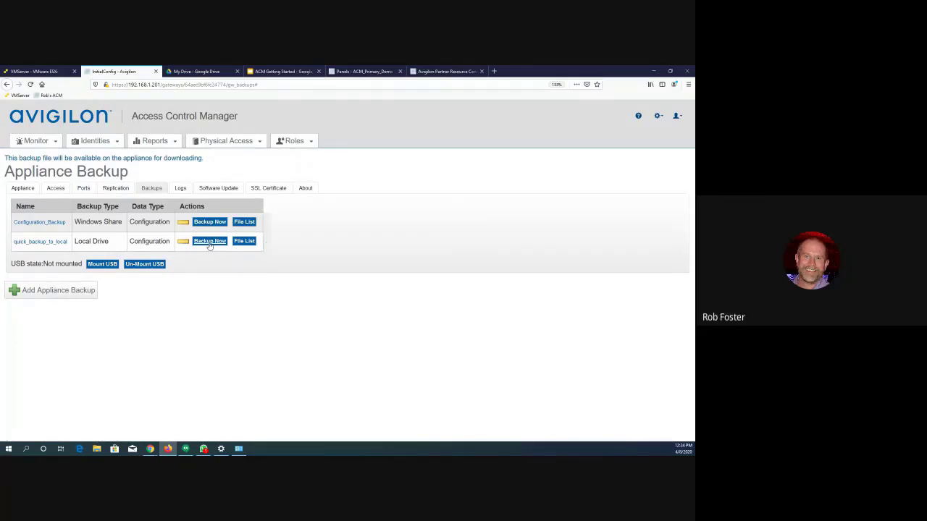
pyautogui.click(245, 242)
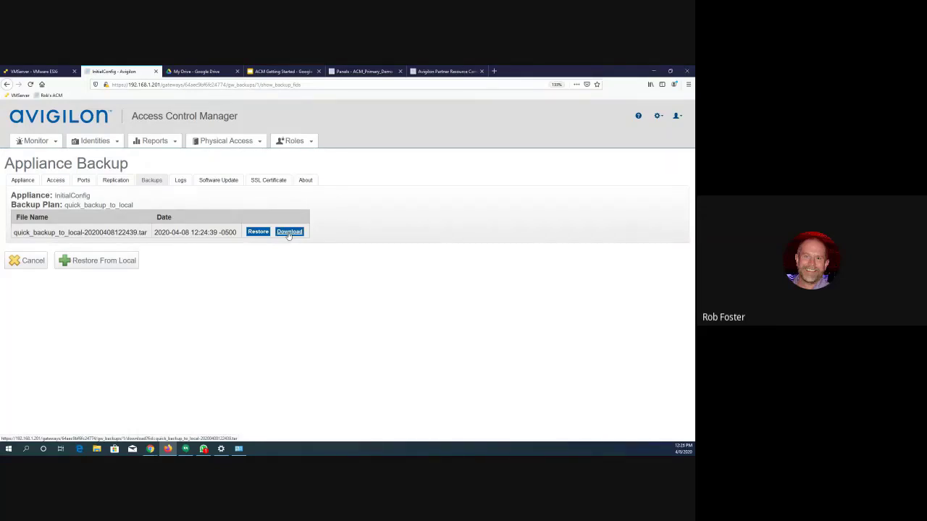
pyautogui.click(153, 182)
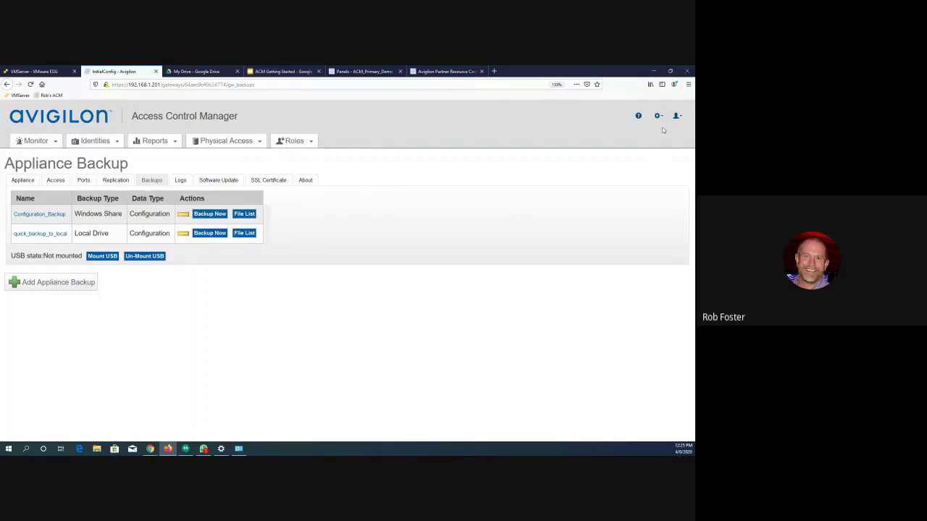
# - Open the general system settings and enable Enhanced Access Level
pyautogui.moveTo(658, 116)
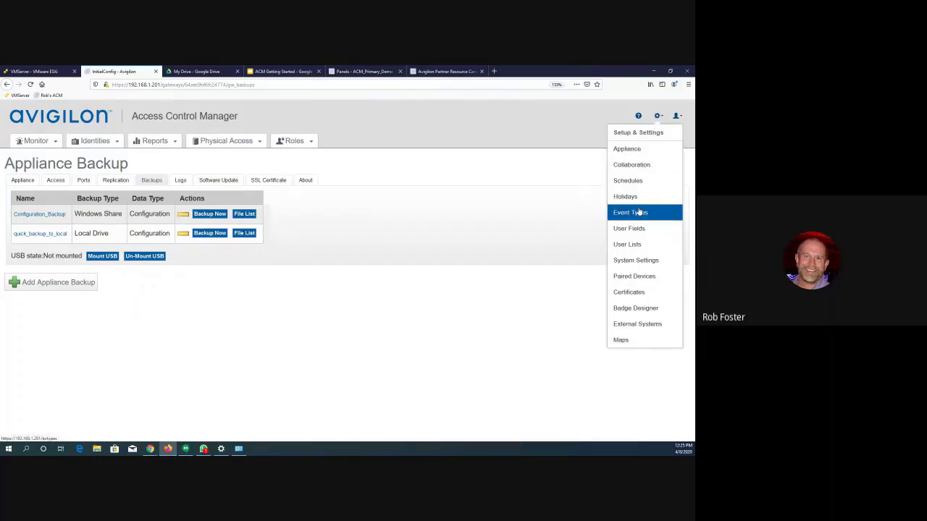
pyautogui.click(635, 261)
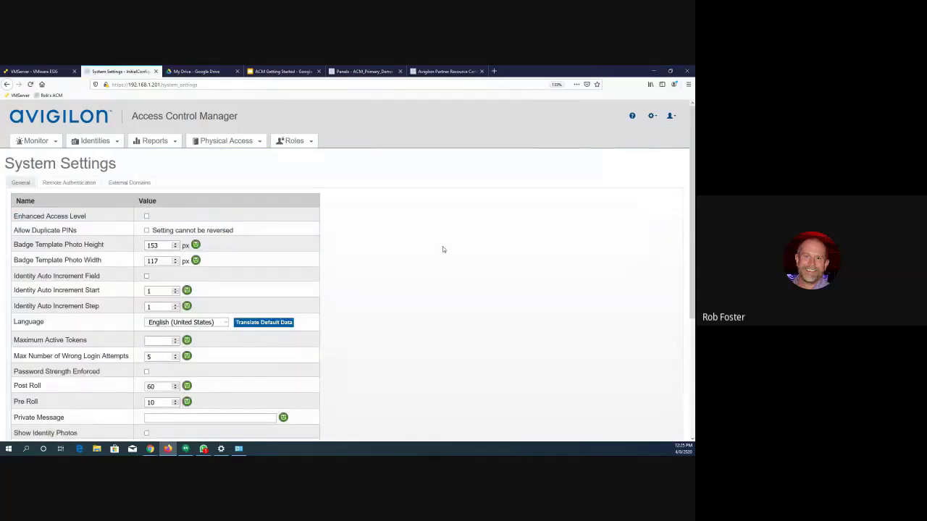
pyautogui.scroll(-2, 443, 249)
pyautogui.scroll(1, 443, 249)
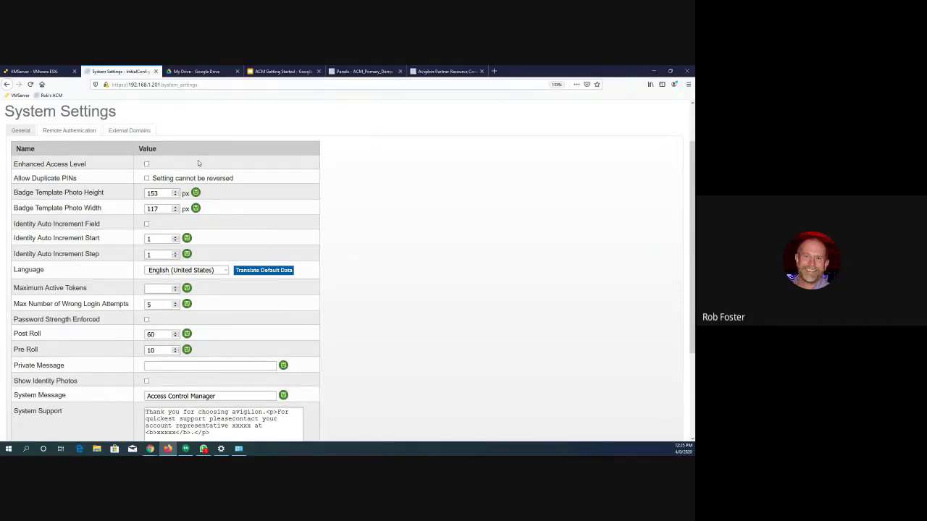
pyautogui.click(147, 165)
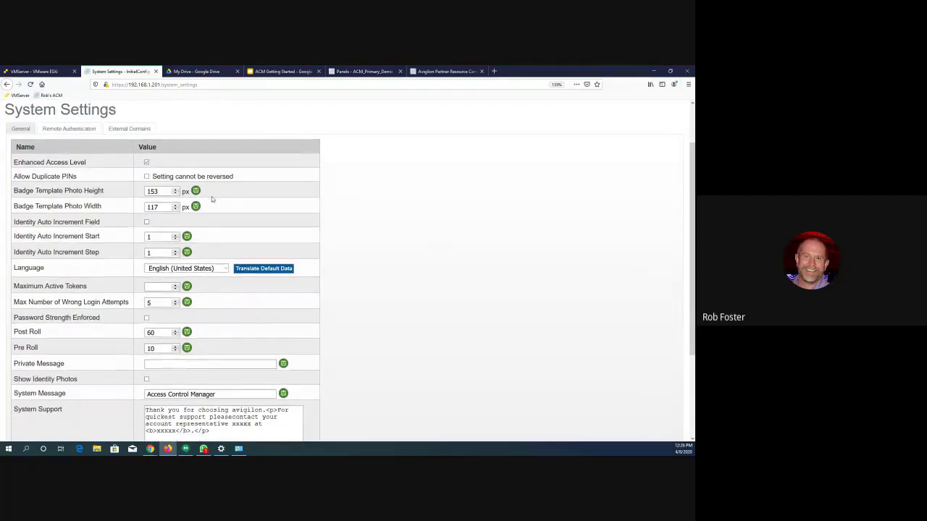
# - Examine the remaining general system settings, down to token expiration and video windows count
pyautogui.scroll(-3, 211, 196)
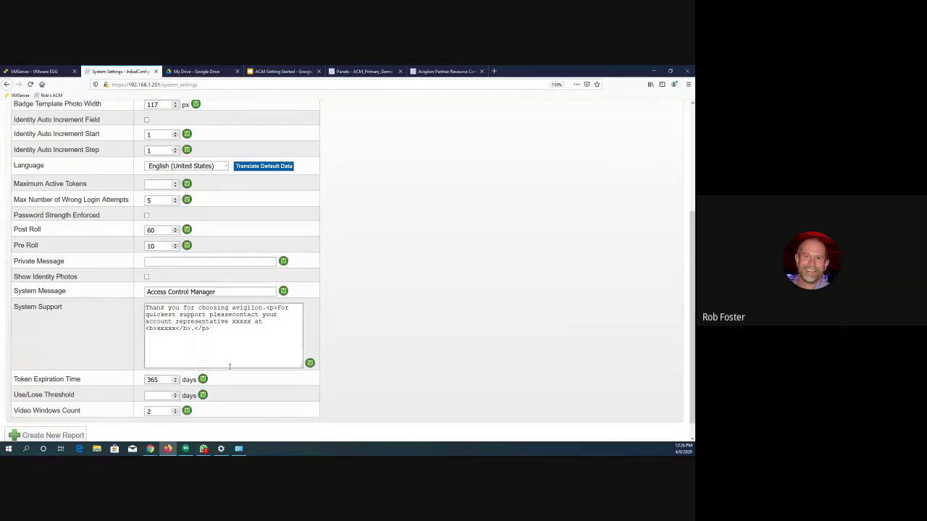
pyautogui.scroll(5, 230, 367)
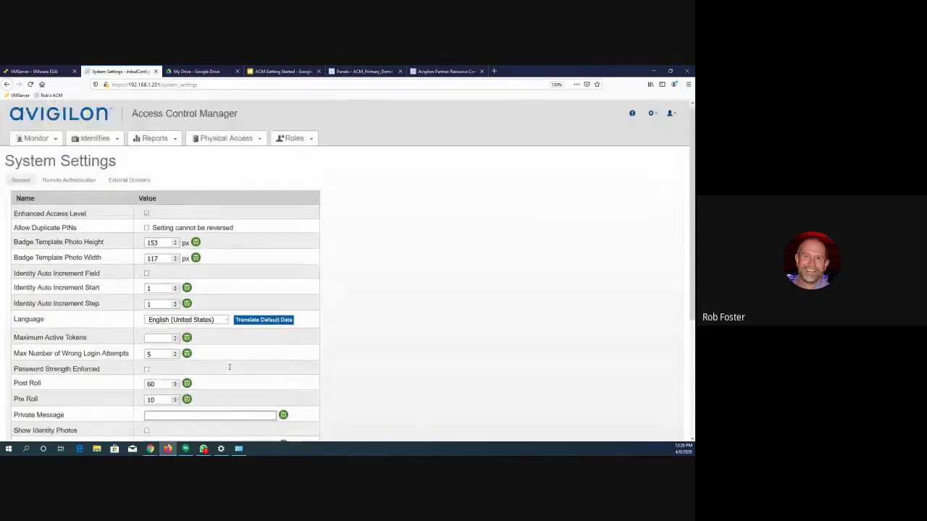
pyautogui.click(651, 117)
pyautogui.click(649, 120)
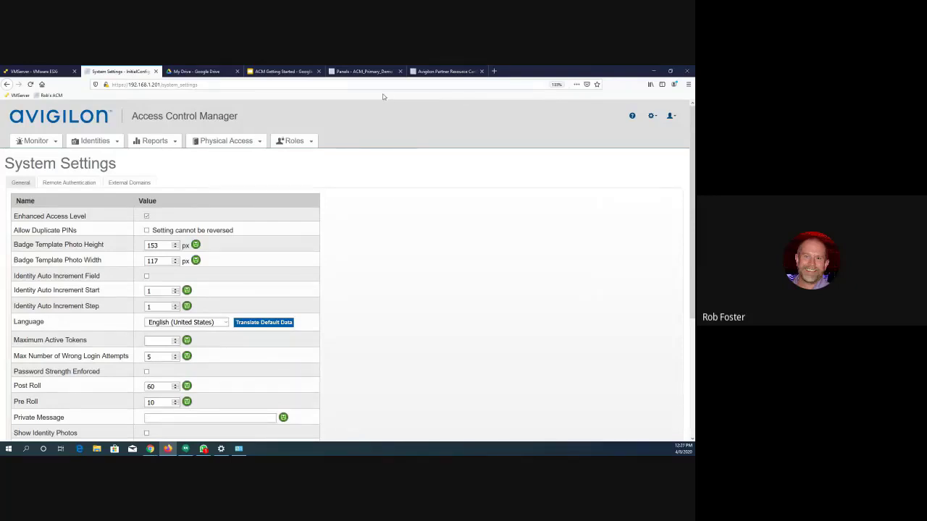
# - Switch to the demo appliance's EP1501_Advanced_Kit panel status and examine the list of firmware files available for the panel
pyautogui.moveTo(244, 149)
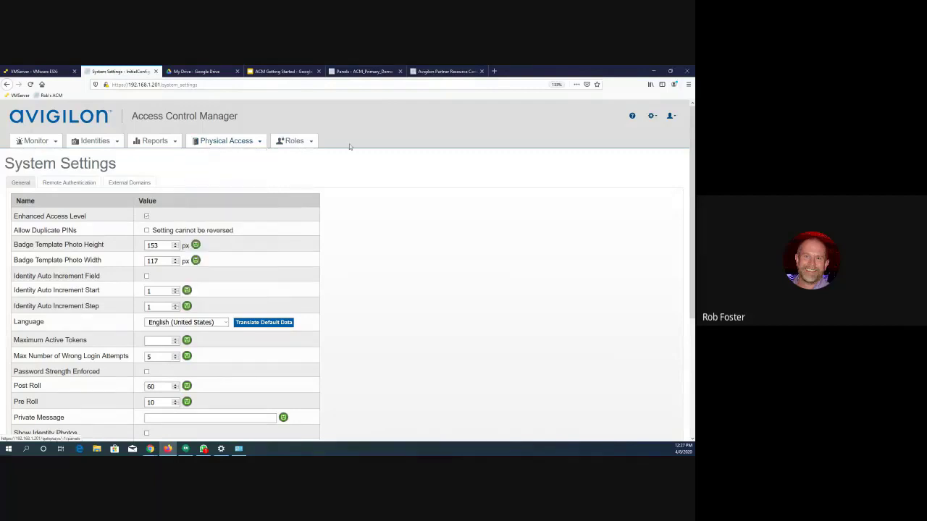
pyautogui.click(357, 73)
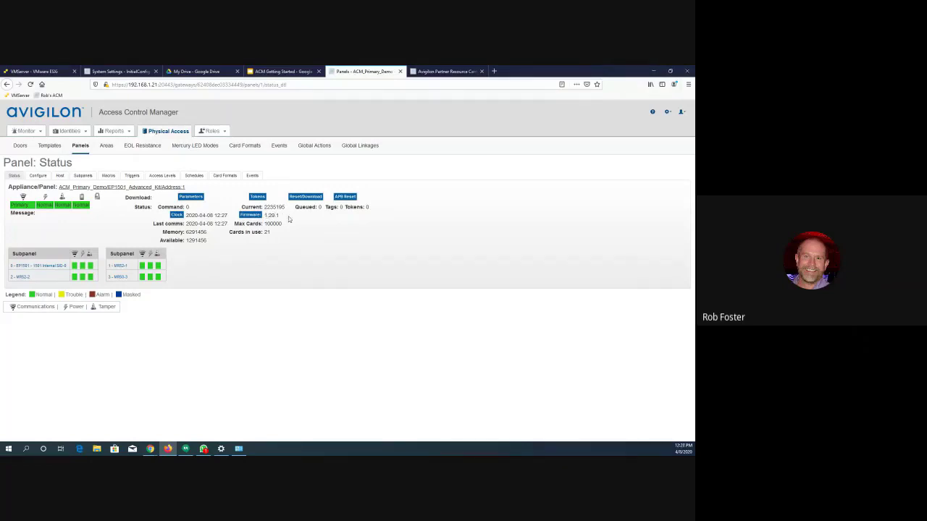
pyautogui.click(250, 216)
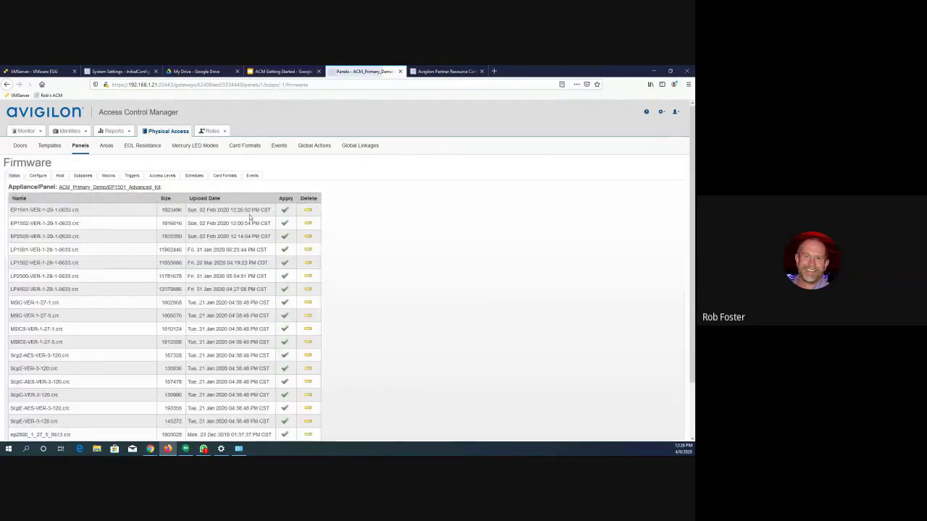
pyautogui.scroll(-2, 119, 247)
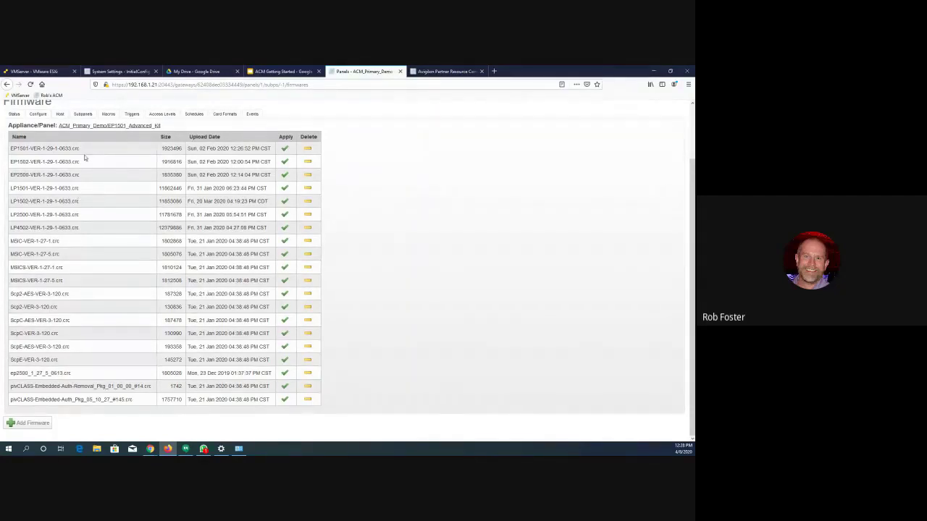
# - View the form for uploading a new panel firmware file, and leave it without adding one
pyautogui.click(37, 426)
pyautogui.click(35, 427)
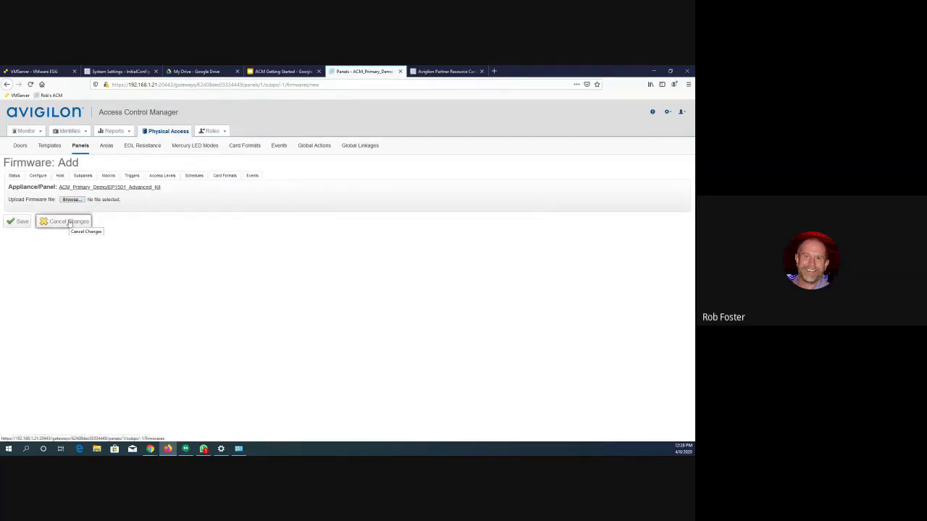
pyautogui.click(70, 222)
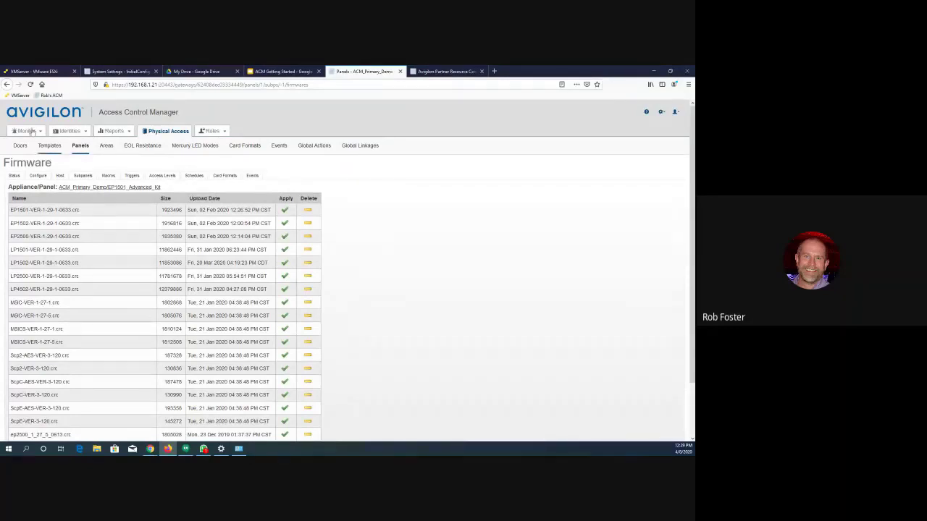
# - Open the status of subpanel MR52-2, view the firmware files available for it, and return to the subpanel status
pyautogui.click(6, 84)
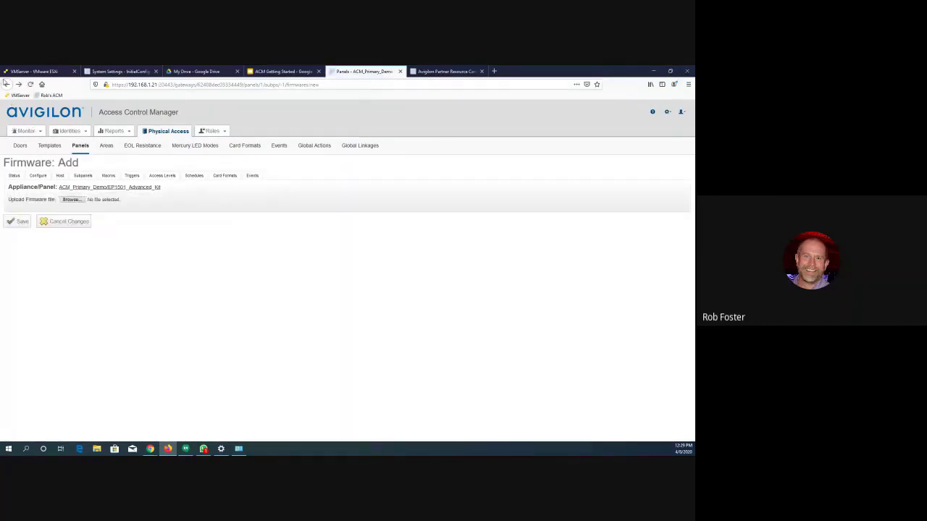
pyautogui.click(14, 176)
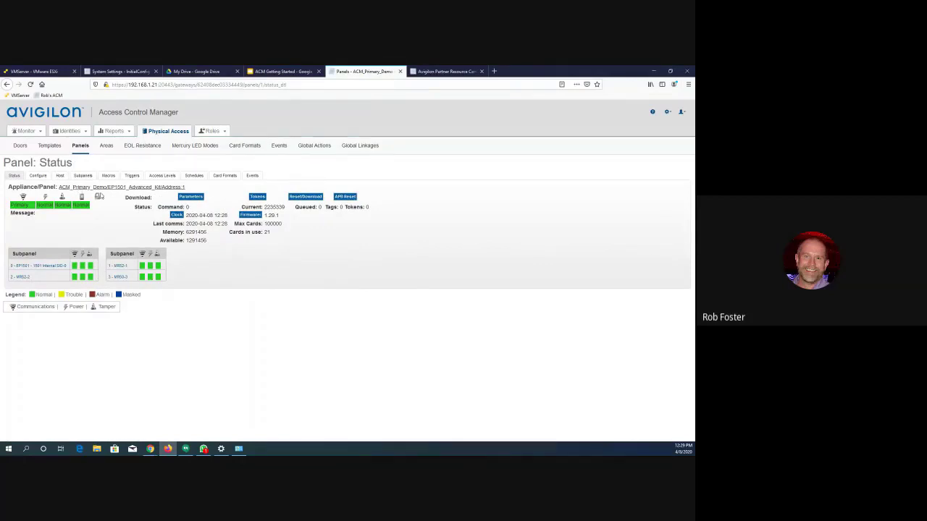
pyautogui.click(21, 278)
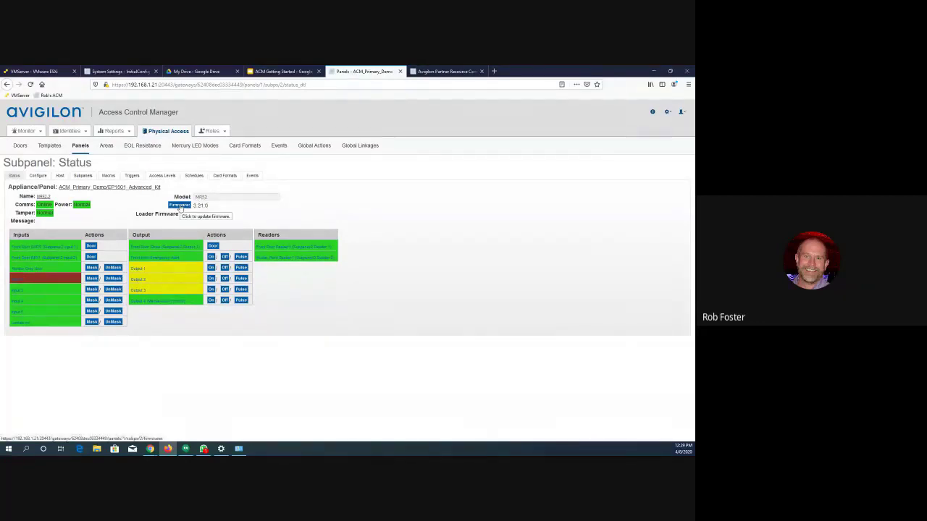
pyautogui.click(180, 205)
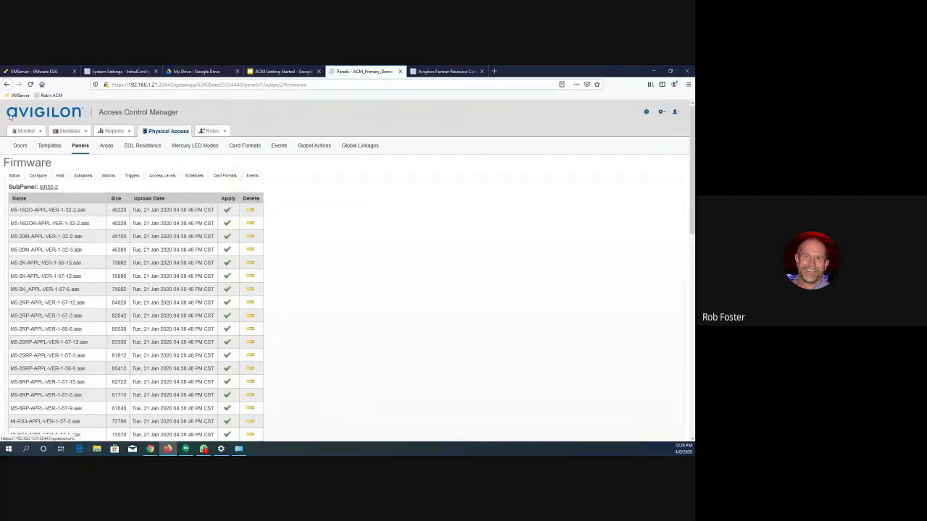
pyautogui.click(7, 85)
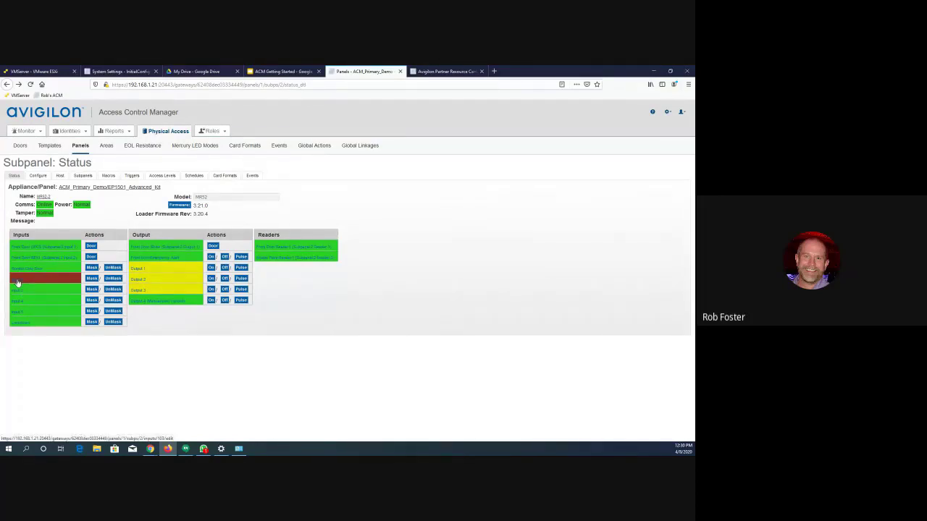
# - Edit Input 2 of subpanel MR52-2: set EOL resistance to "Normally open, No EOL", rename it "Input 2 (Spare)", and save
pyautogui.click(18, 283)
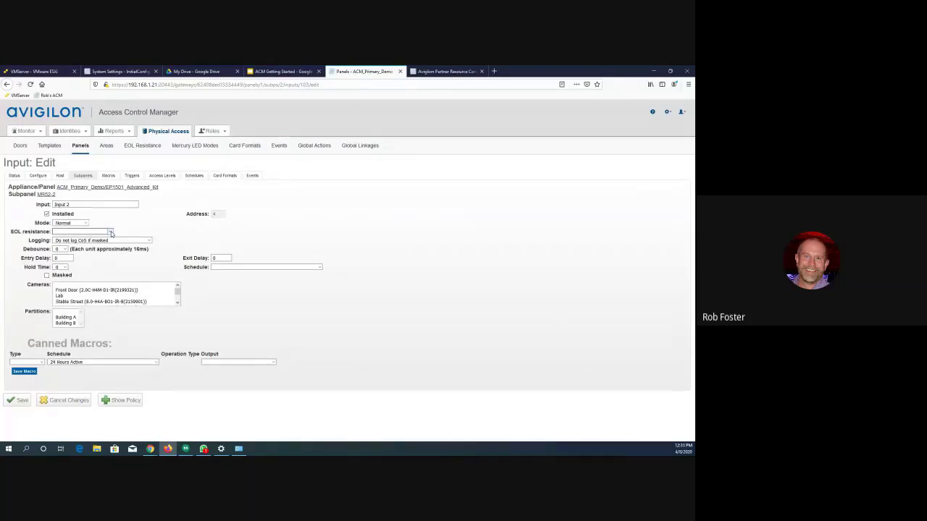
pyautogui.click(74, 232)
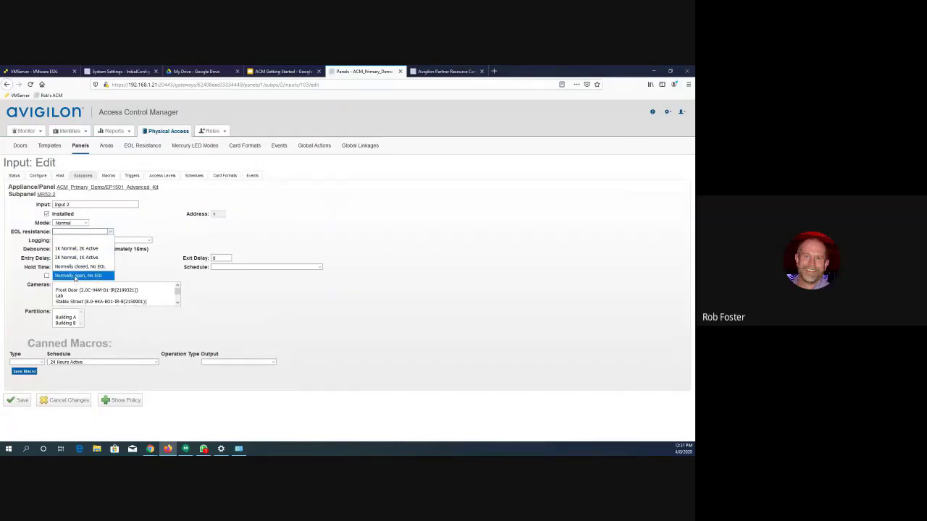
pyautogui.click(75, 277)
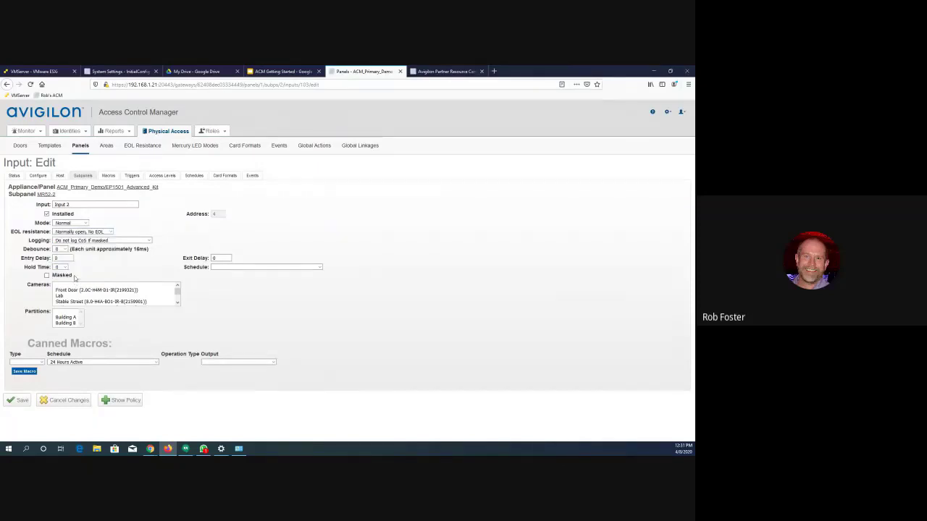
pyautogui.click(78, 204)
pyautogui.write('(Spare')
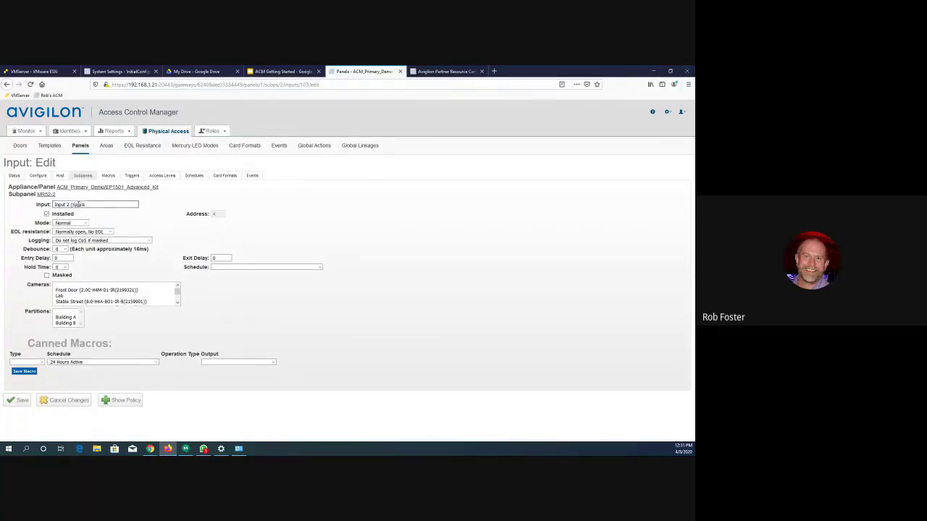
pyautogui.write(')')
pyautogui.click(21, 402)
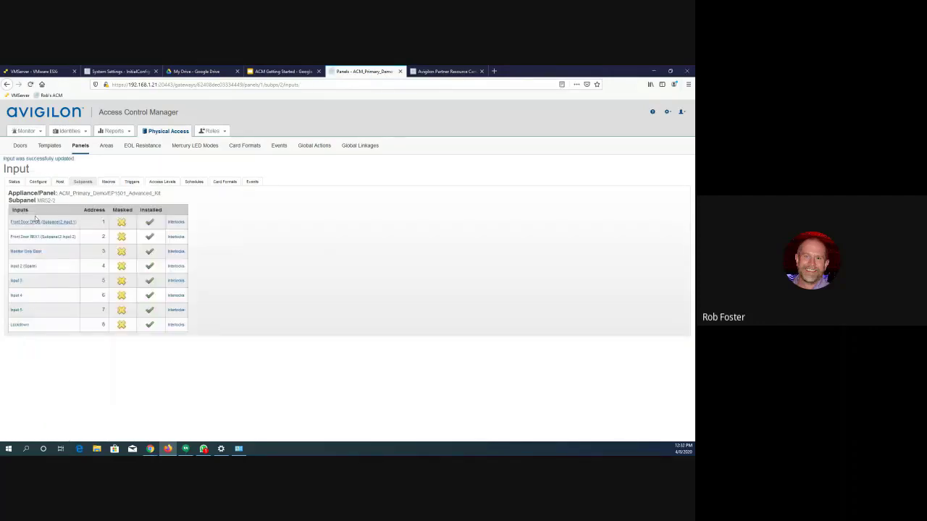
# - From the MR52-2 subpanel status, rename Output 1 as "Output 1 (Spare)", mark it as installed, and save it
pyautogui.click(14, 181)
pyautogui.click(21, 276)
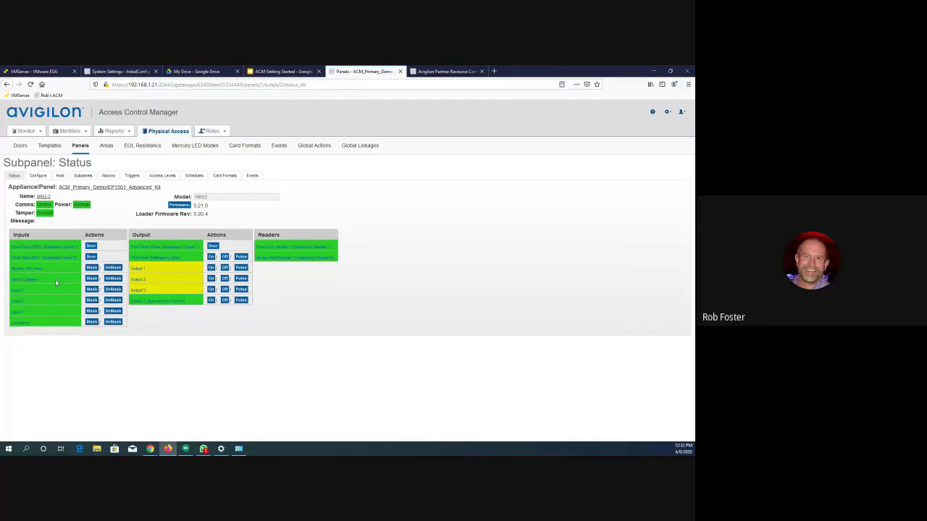
pyautogui.click(139, 271)
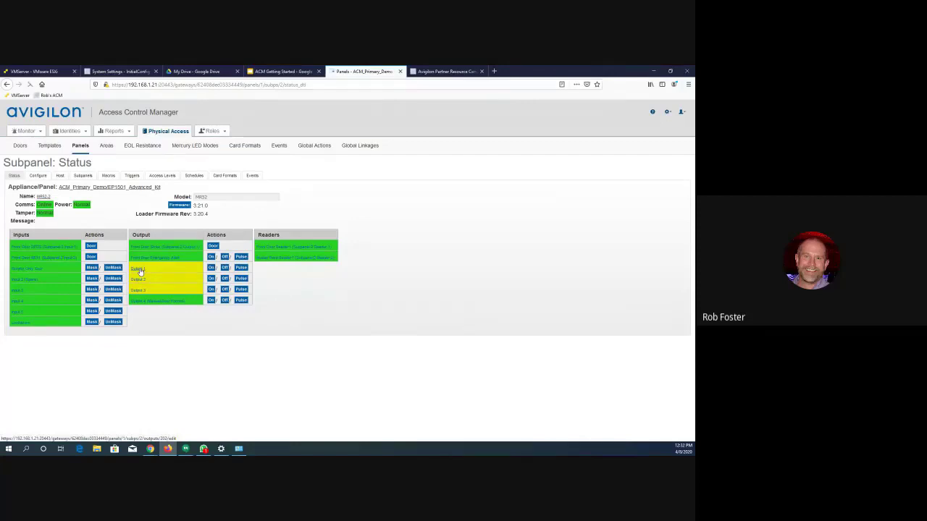
pyautogui.click(87, 203)
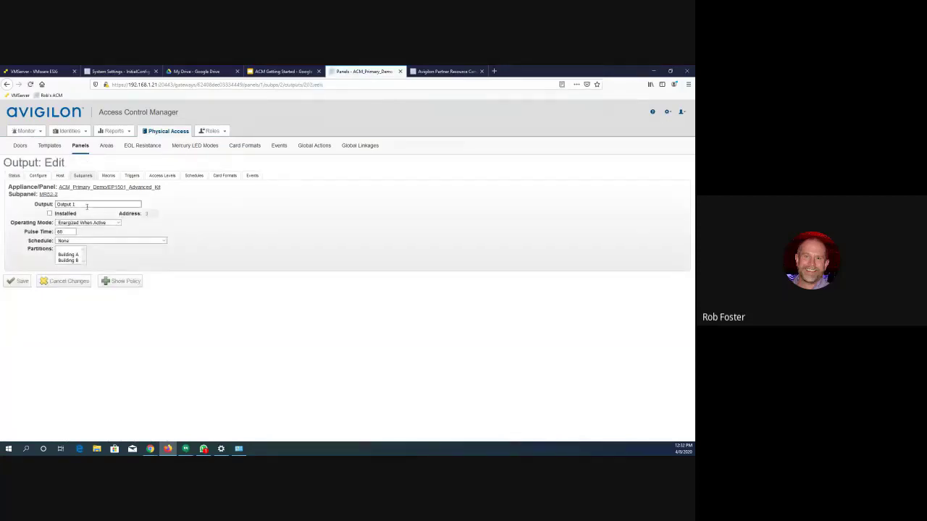
pyautogui.write('(Spare)')
pyautogui.click(49, 213)
pyautogui.click(23, 280)
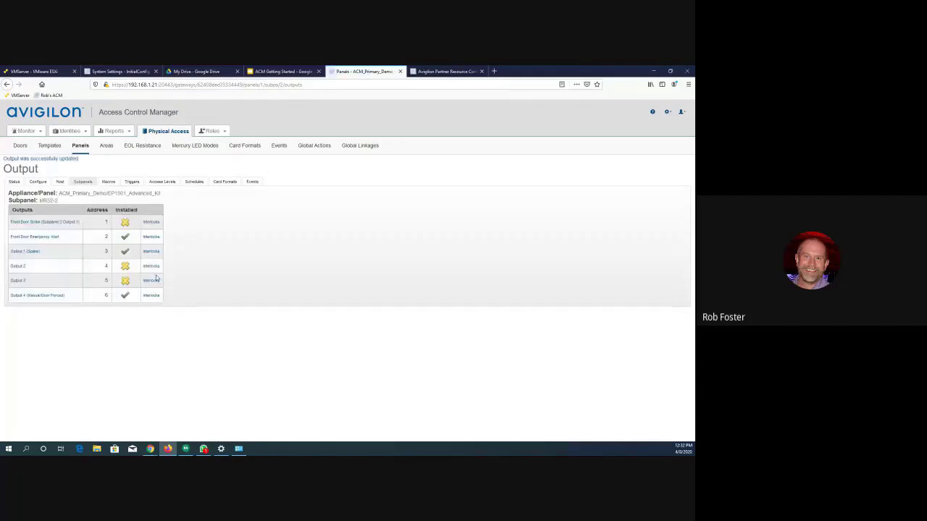
# - Check the MR52-2 subpanel status, view the EP1501 panel's configuration, and return to the panel status
pyautogui.click(15, 182)
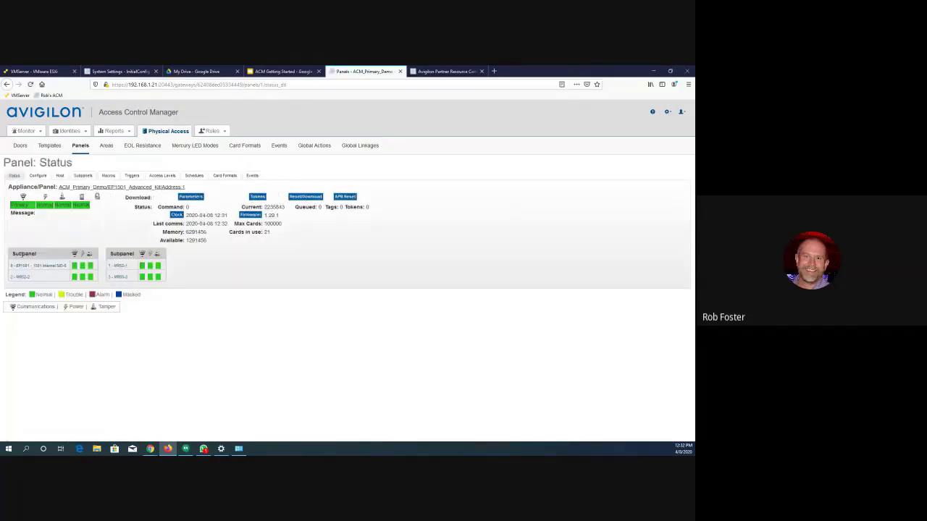
pyautogui.click(20, 277)
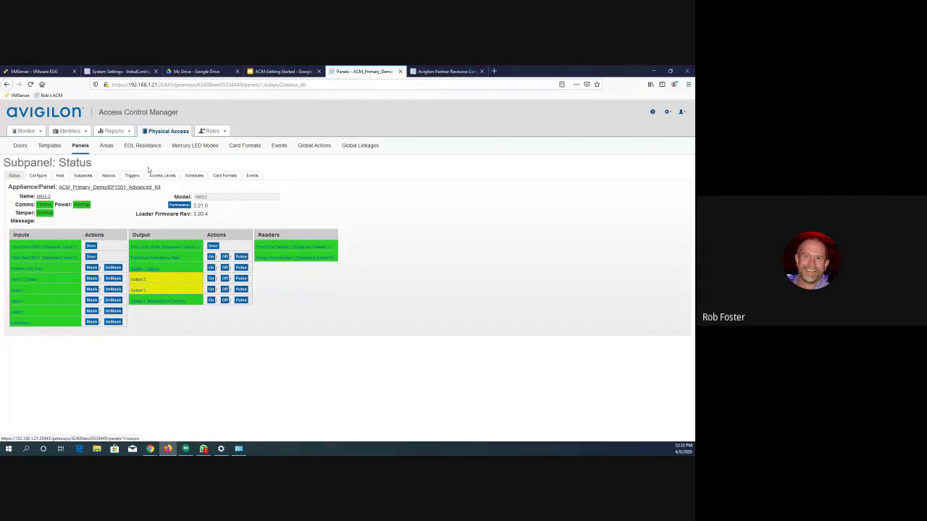
pyautogui.click(40, 178)
pyautogui.click(14, 176)
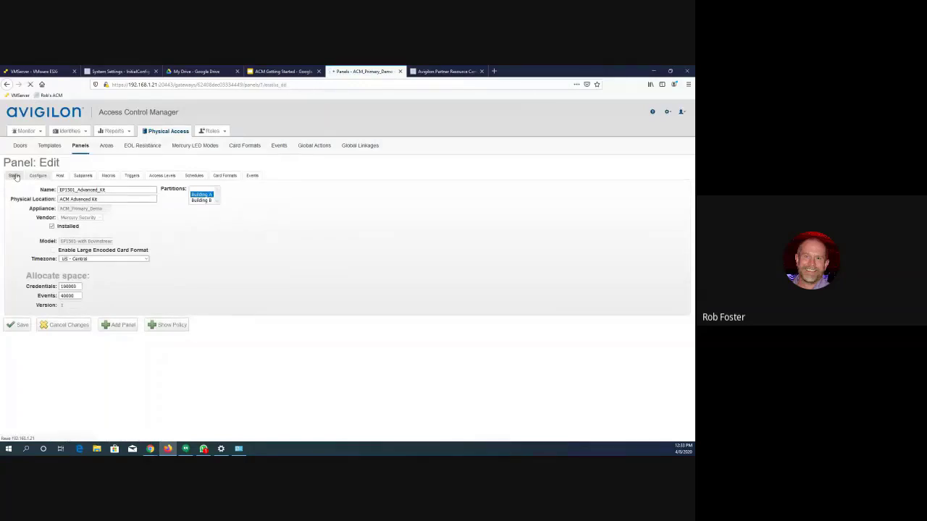
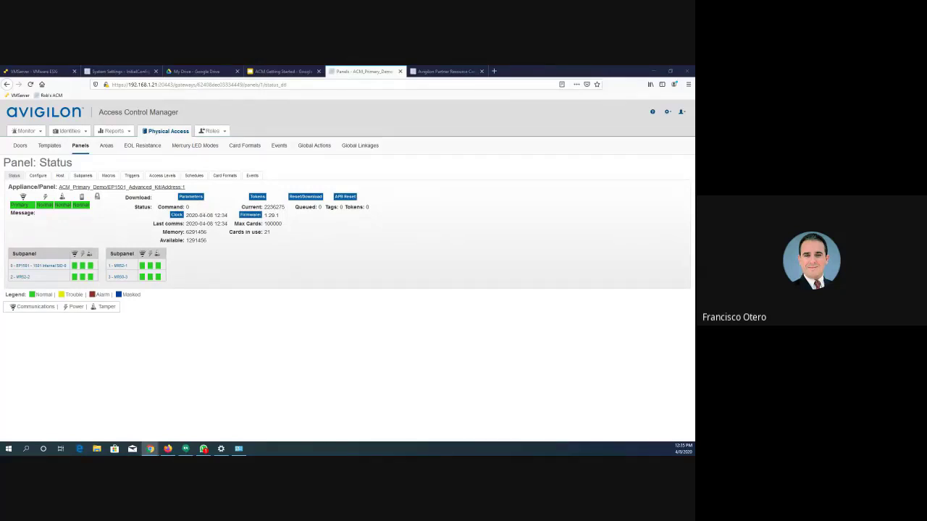
# - View the general System Settings, and open the profile of the logged-in operator's own account
pyautogui.click(667, 112)
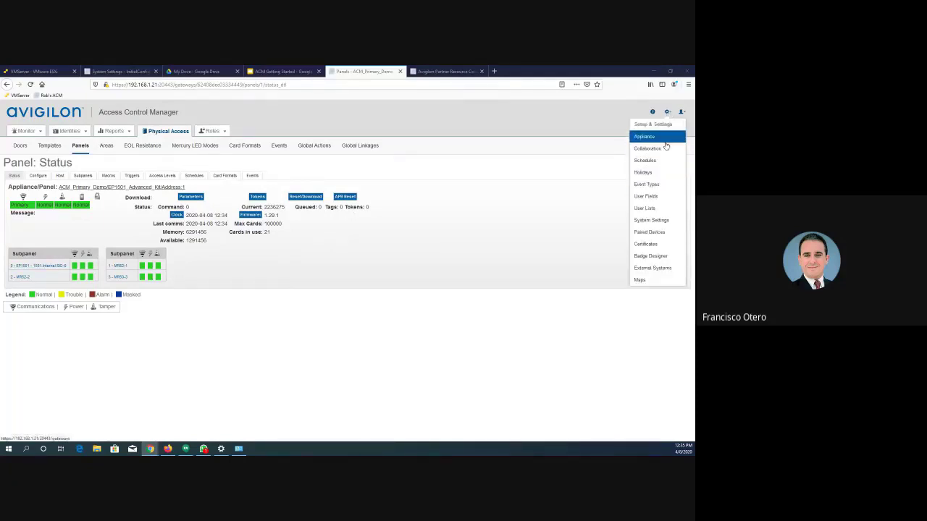
pyautogui.click(658, 221)
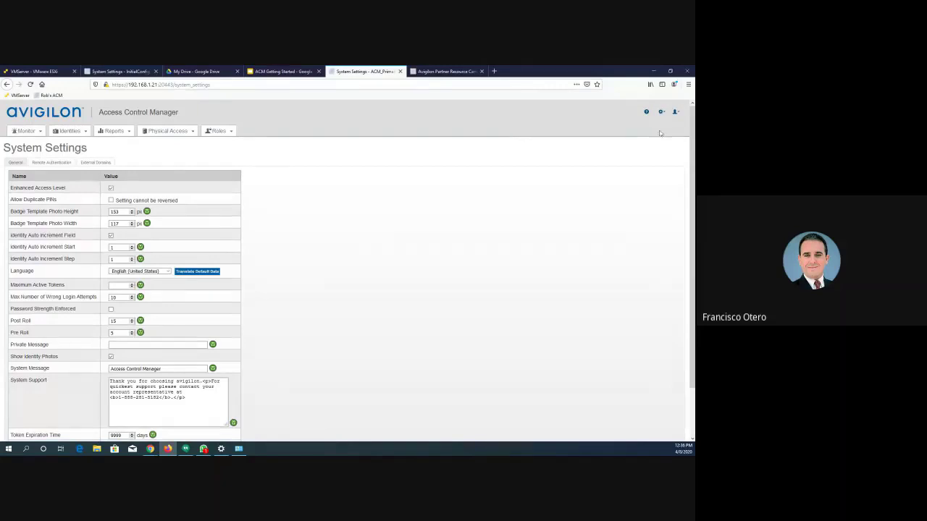
pyautogui.click(674, 114)
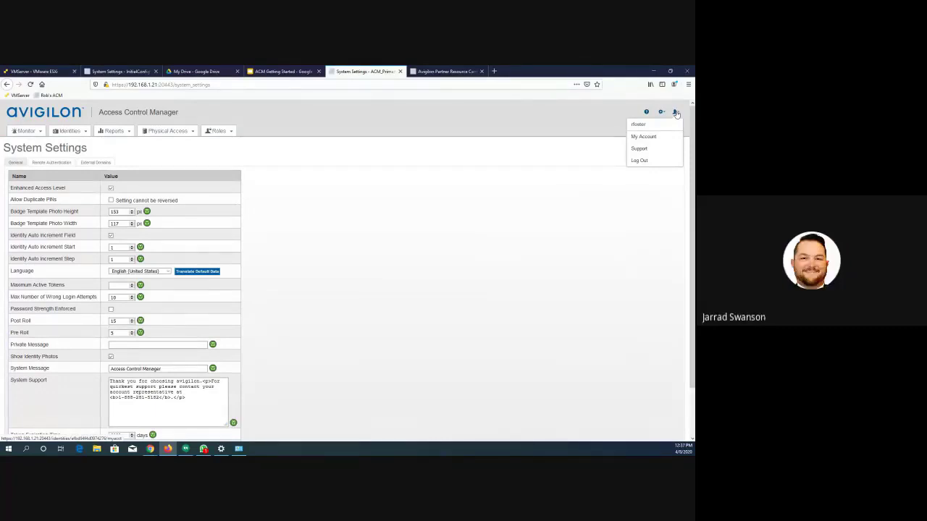
pyautogui.click(643, 138)
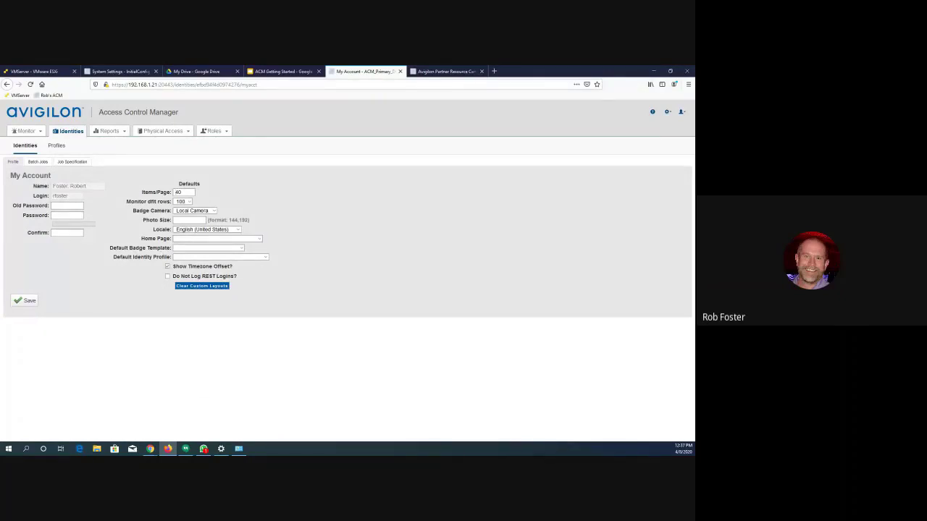
# - Set the account's default Items/Page to 20 and save the profile
pyautogui.click(178, 192)
pyautogui.moveTo(170, 192); pyautogui.dragTo(152, 194)
pyautogui.write('20')
pyautogui.click(29, 303)
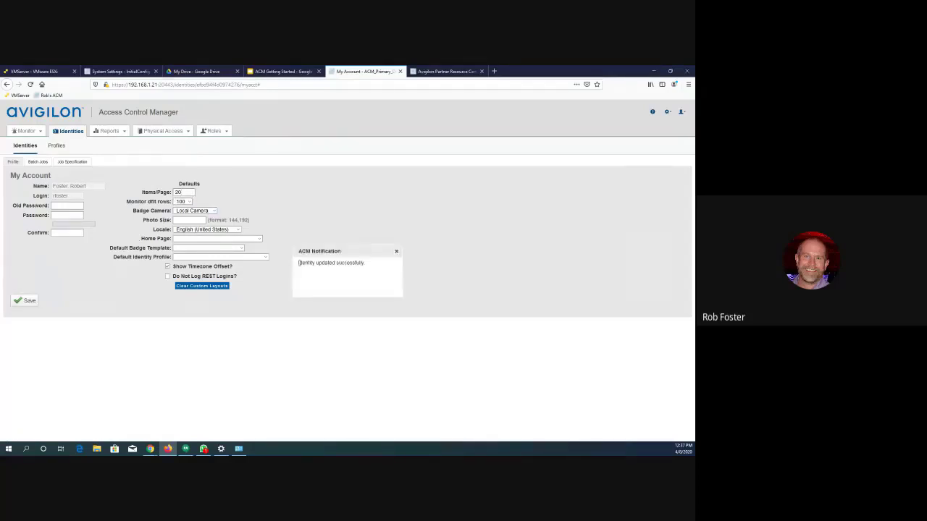
pyautogui.click(396, 251)
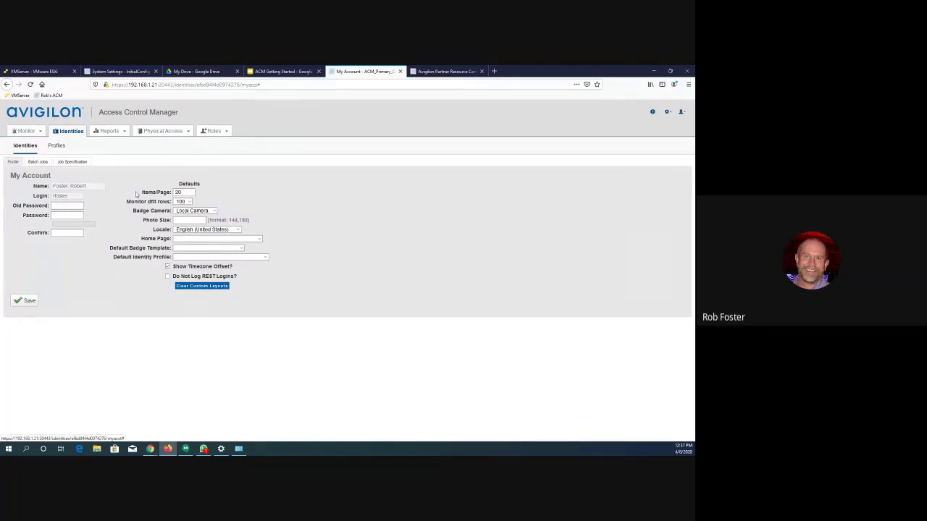
# - Open the Reports list and view its second page
pyautogui.click(112, 144)
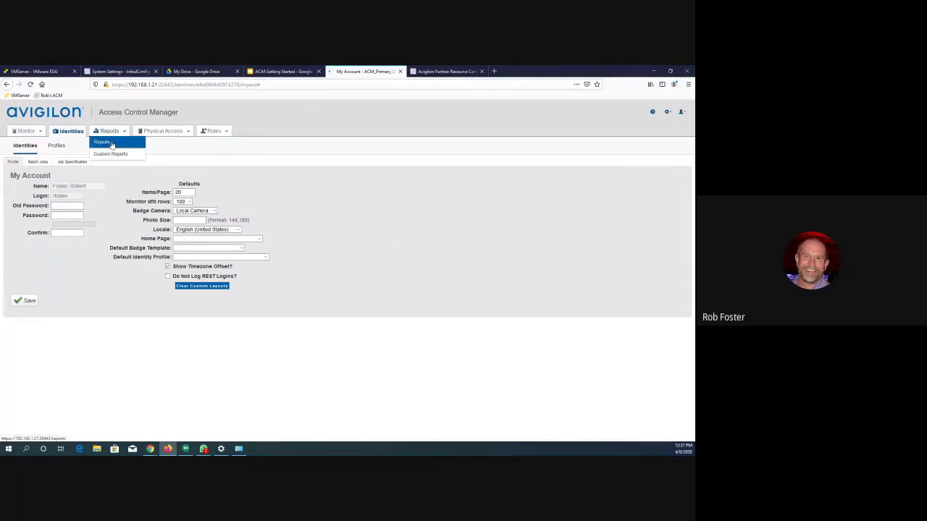
pyautogui.scroll(-2, 144, 259)
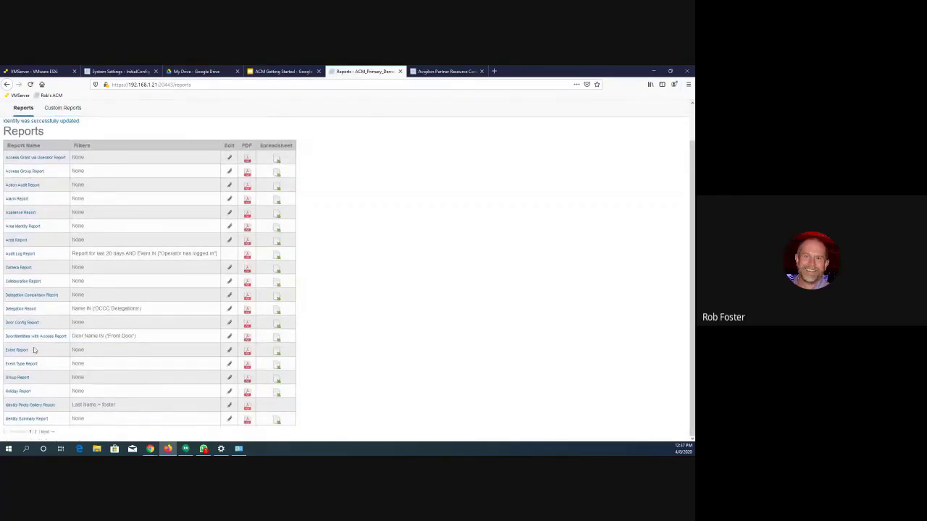
pyautogui.click(35, 432)
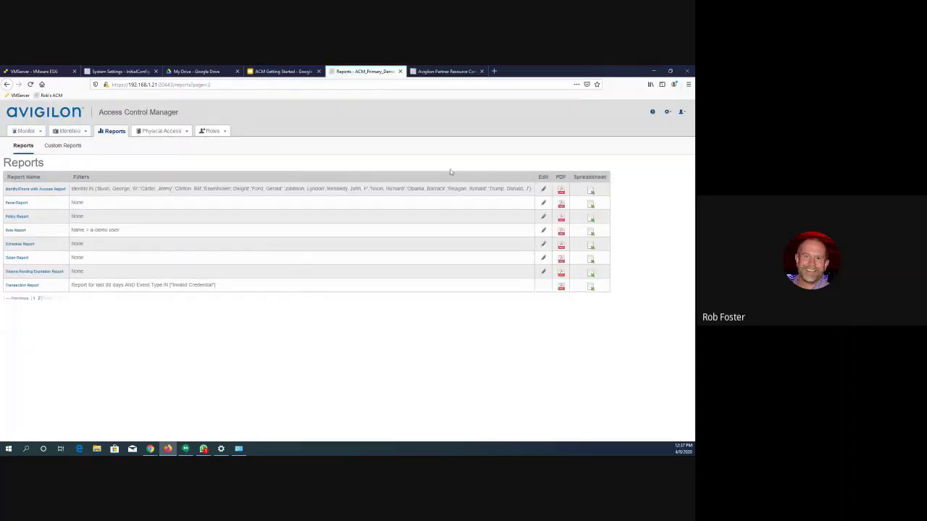
# - Return to the account profile, set the default Items/Page to 40, and save it
pyautogui.click(681, 113)
pyautogui.moveTo(683, 114)
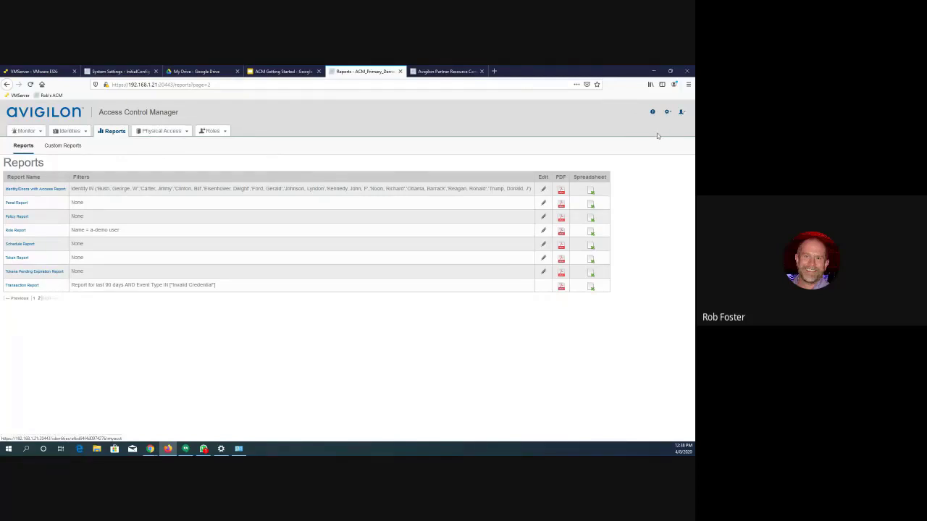
pyautogui.click(661, 138)
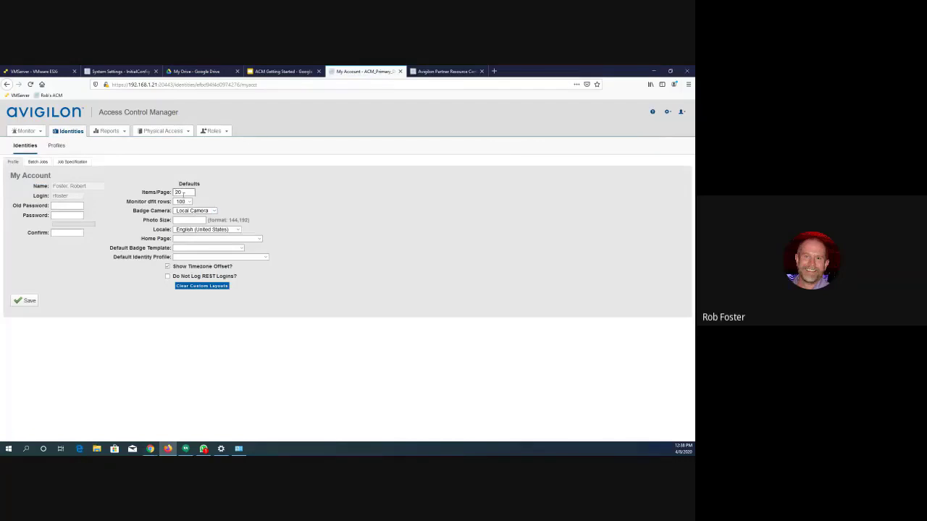
pyautogui.doubleClick(183, 192)
pyautogui.write('4')
pyautogui.click(24, 301)
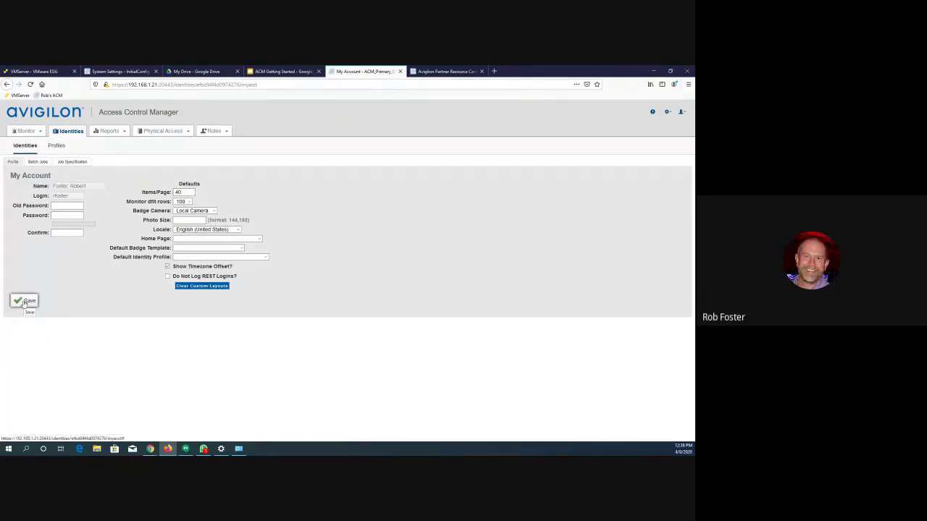
pyautogui.click(24, 302)
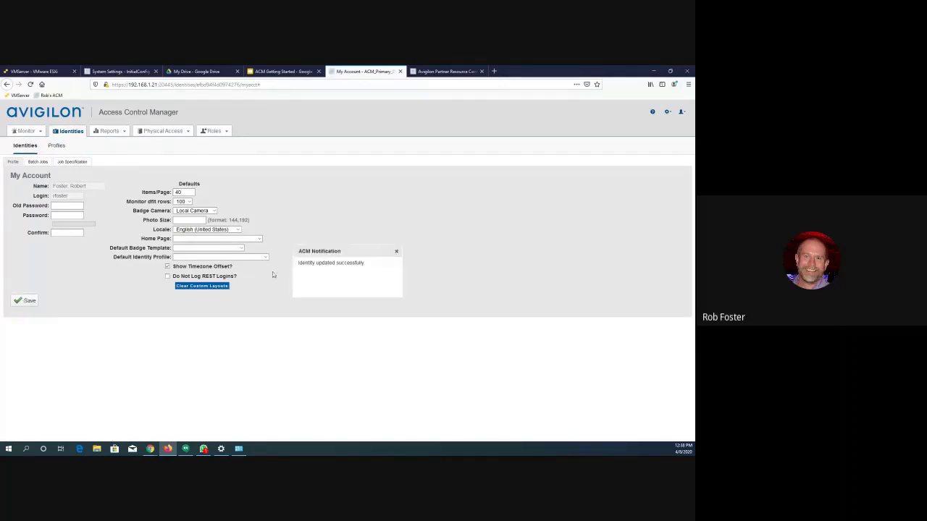
pyautogui.click(398, 251)
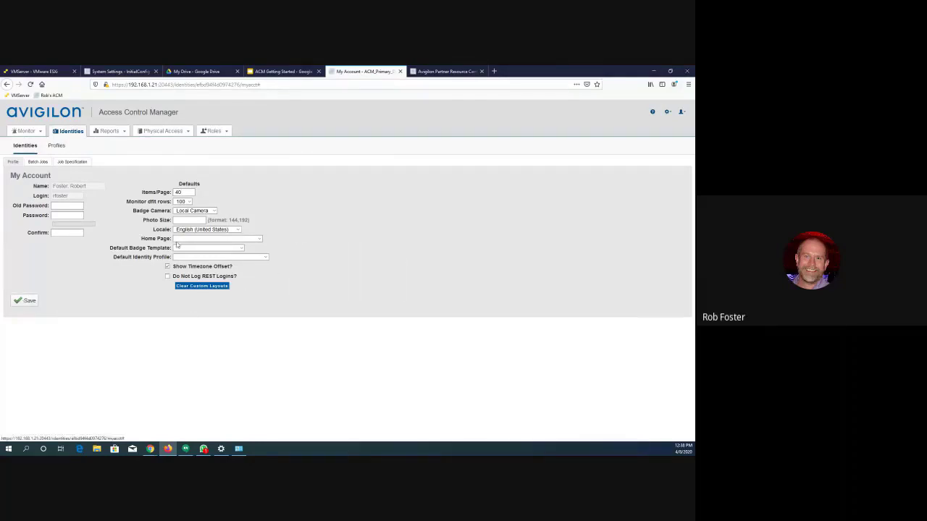
# - Reopen the Reports list and look through it from the first report to the last
pyautogui.click(102, 143)
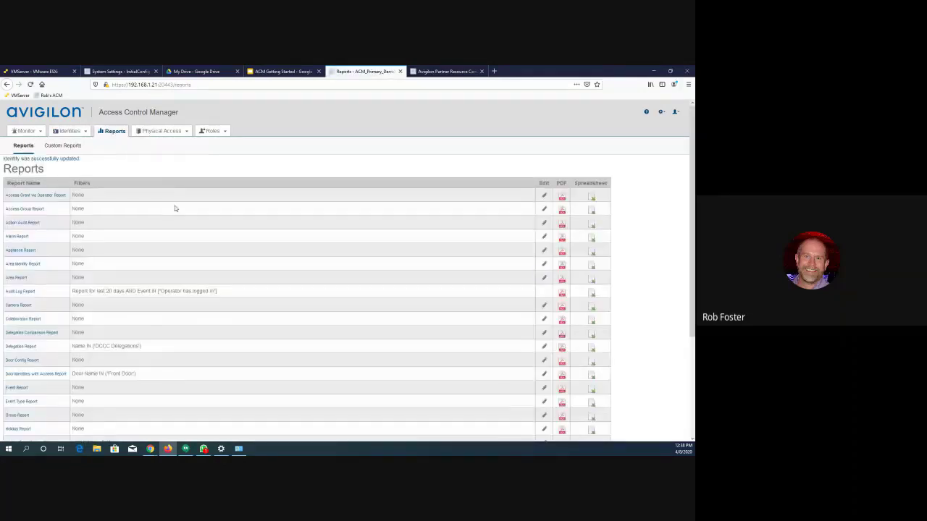
pyautogui.scroll(-3, 176, 209)
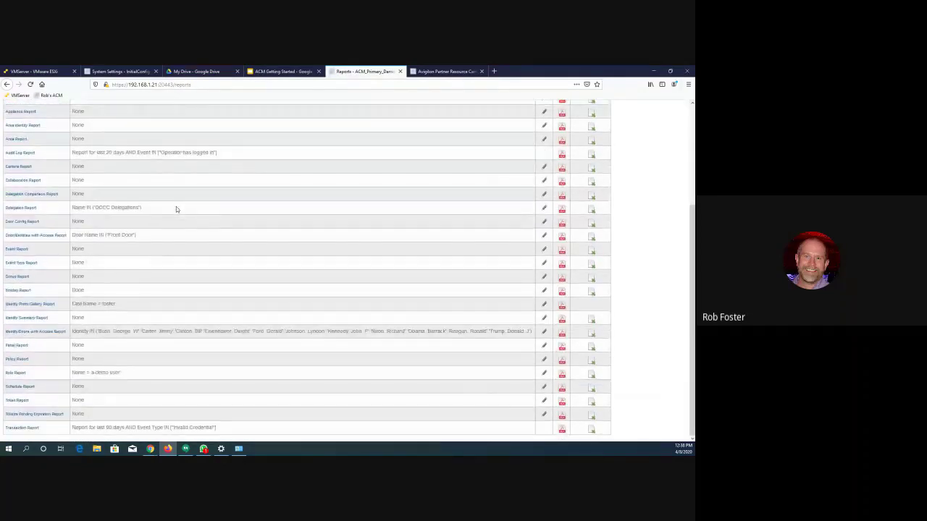
pyautogui.scroll(1, 176, 209)
pyautogui.scroll(3, 176, 209)
pyautogui.scroll(-4, 176, 210)
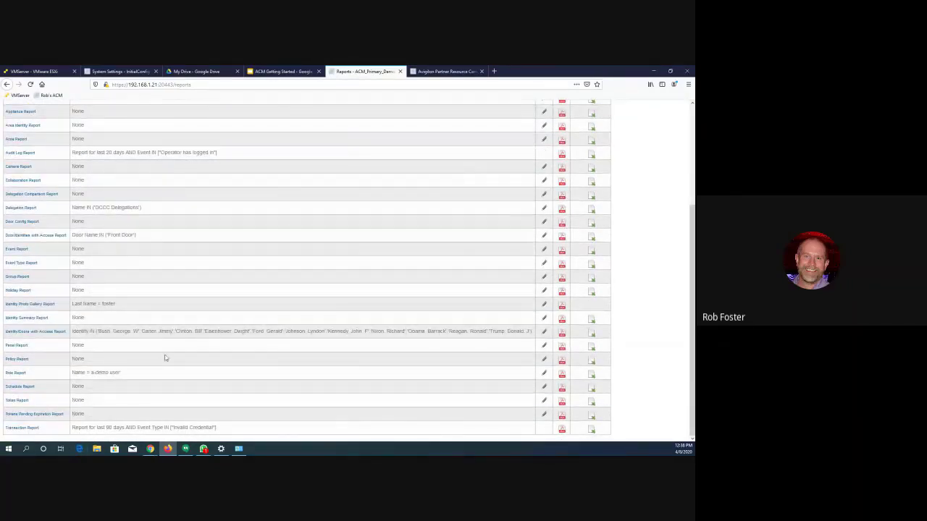
pyautogui.scroll(4, 165, 357)
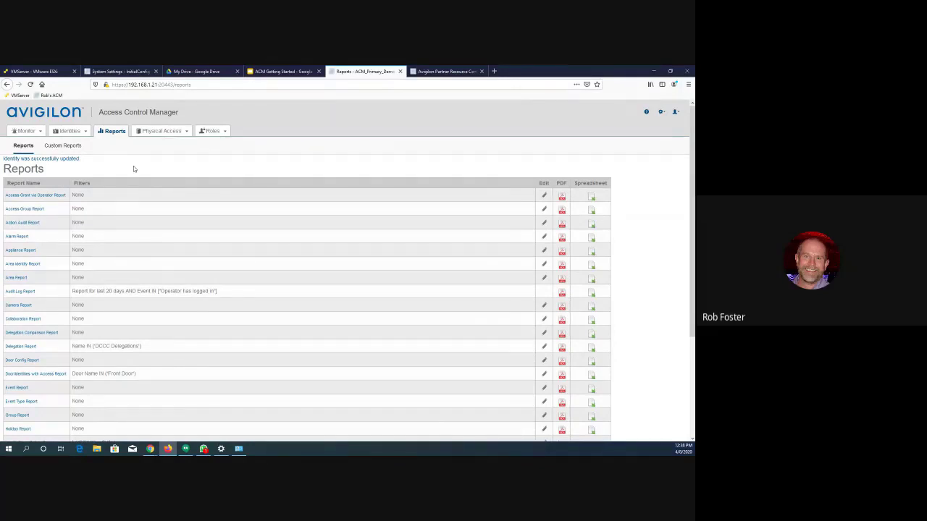
# - Start adding a new identity and enter the person's last and first names
pyautogui.click(64, 142)
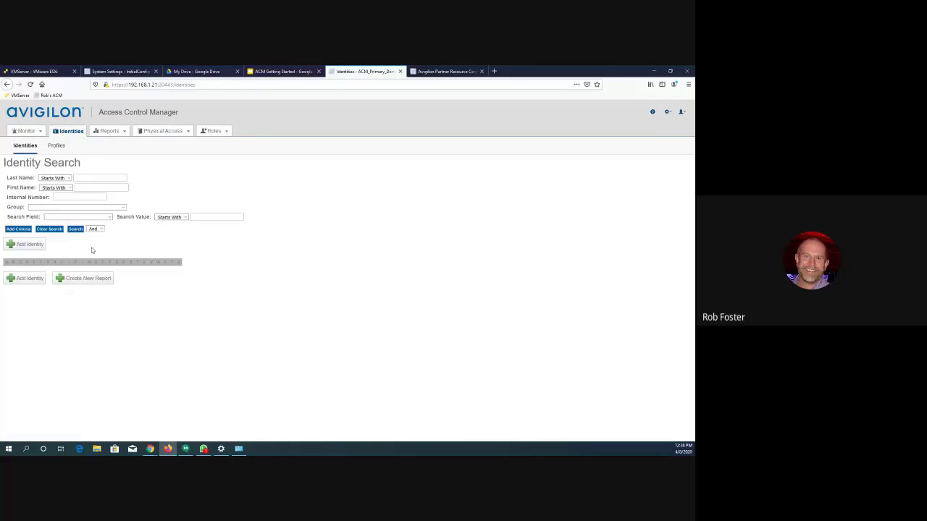
pyautogui.click(26, 247)
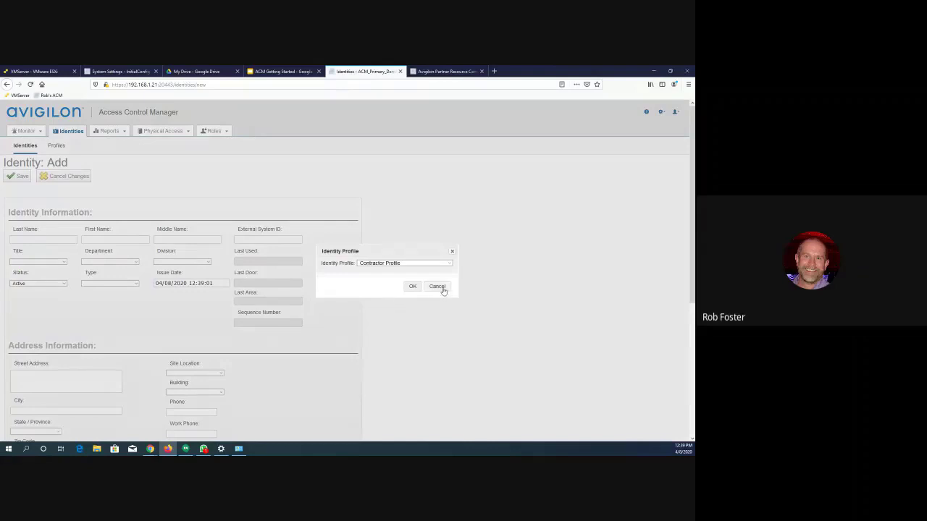
pyautogui.click(438, 286)
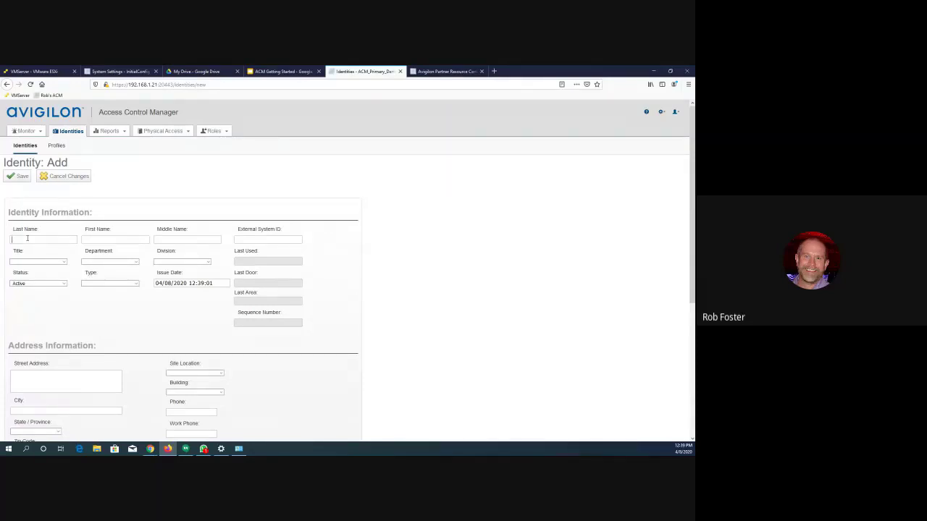
pyautogui.write('Smith')
pyautogui.press('Tab')
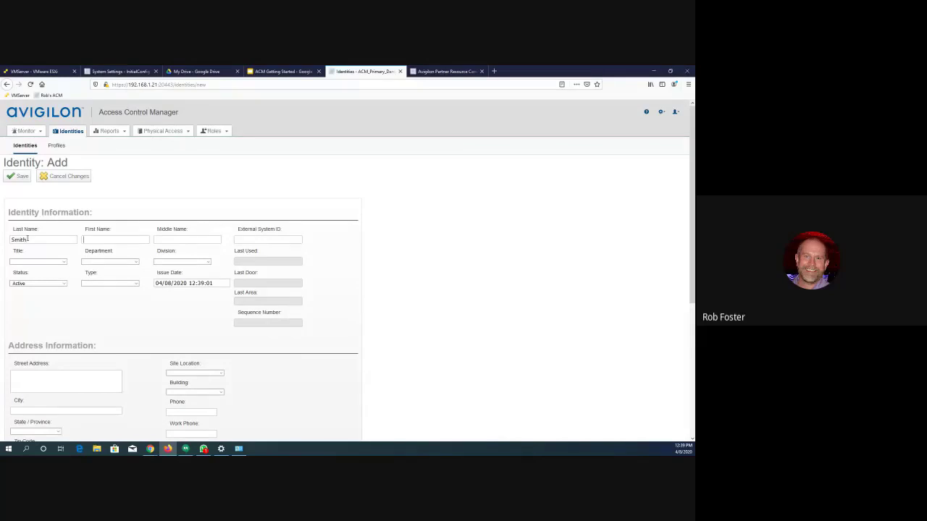
pyautogui.write('John')
# - In the new identity's account information, enter the login name, then the account password and its confirmation
pyautogui.scroll(-2, 78, 317)
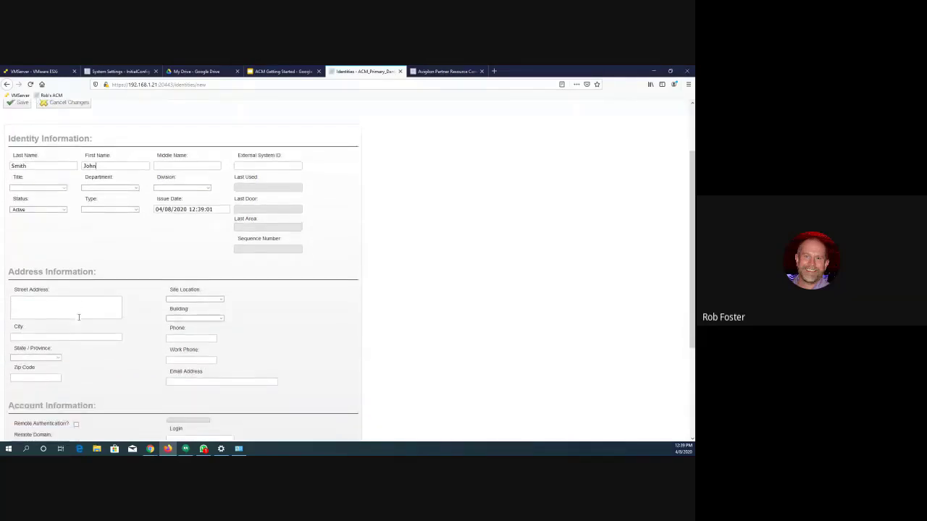
pyautogui.scroll(-1, 79, 319)
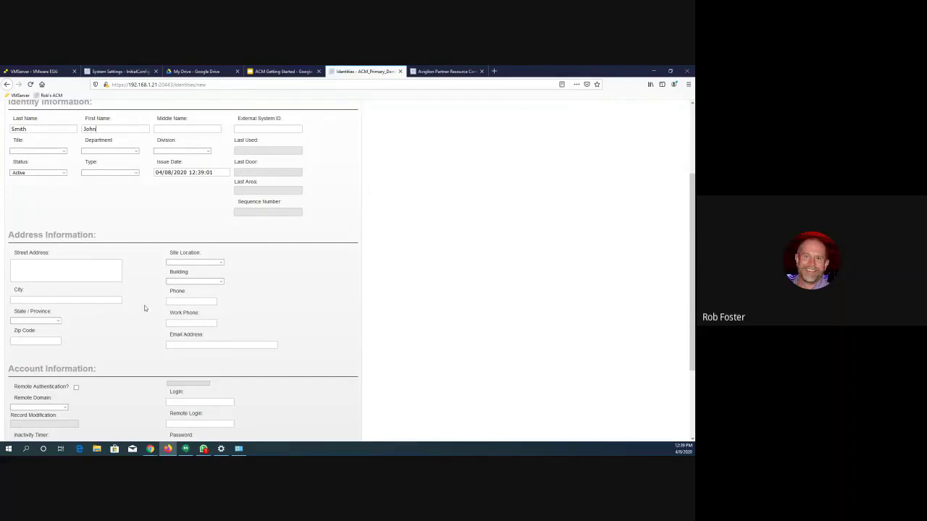
pyautogui.scroll(-1, 133, 296)
pyautogui.scroll(1, 133, 297)
pyautogui.scroll(-3, 133, 299)
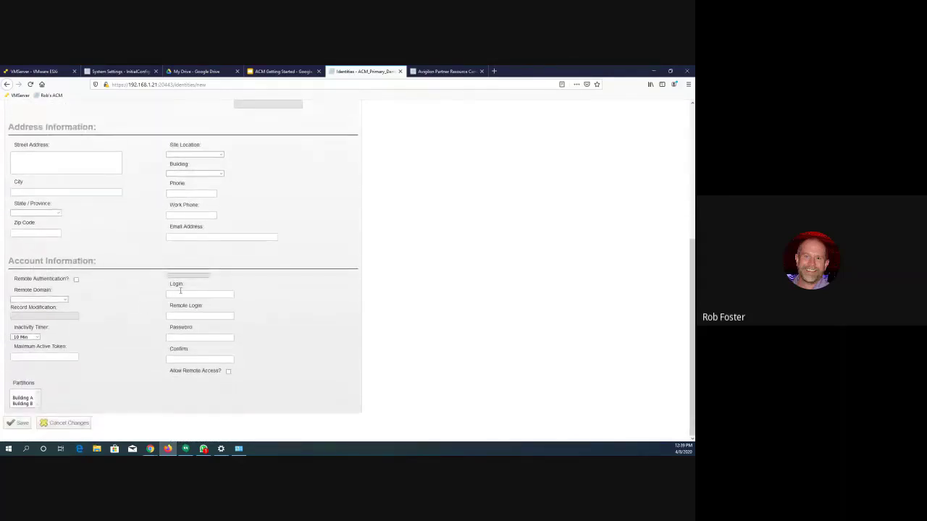
pyautogui.write('jsmith')
pyautogui.write('••••••••')
pyautogui.click(183, 360)
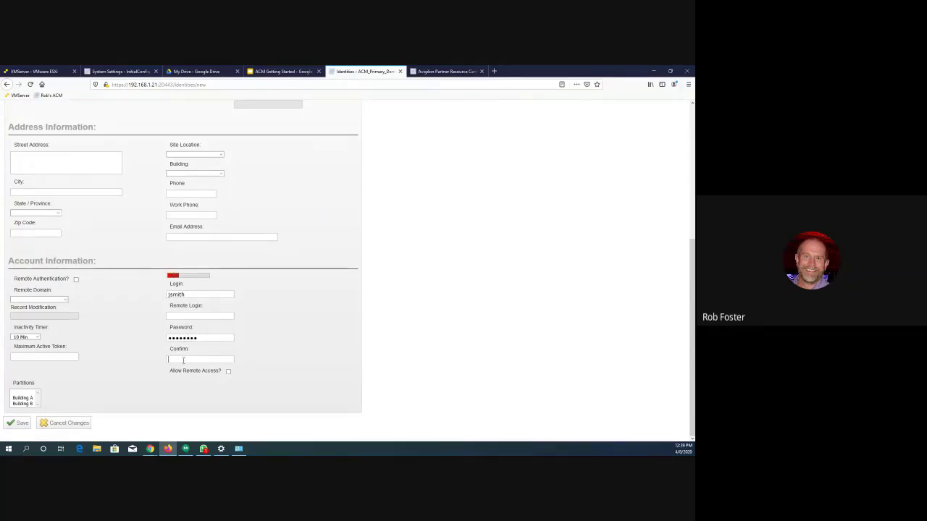
pyautogui.write('••••••••')
# - Review the Inactivity Timer options for the new identity and set the timer to Indefinite
pyautogui.click(29, 338)
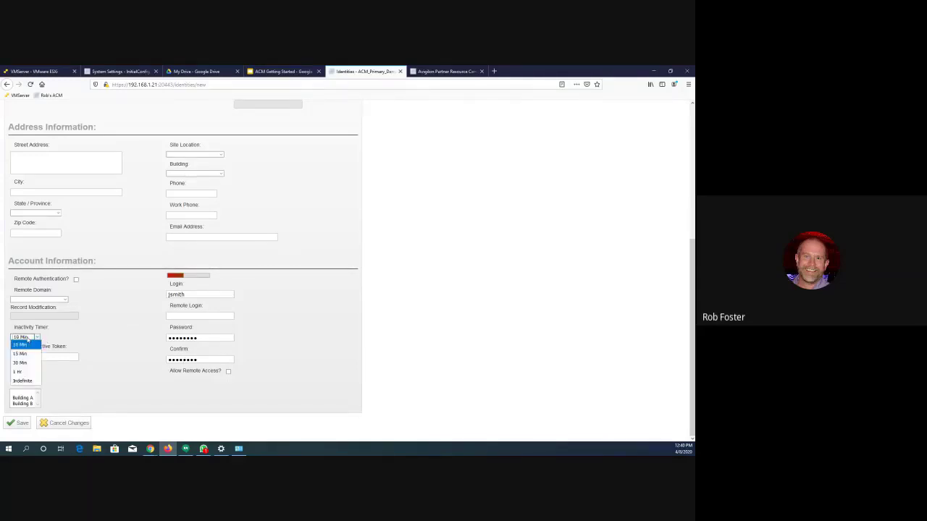
pyautogui.click(97, 341)
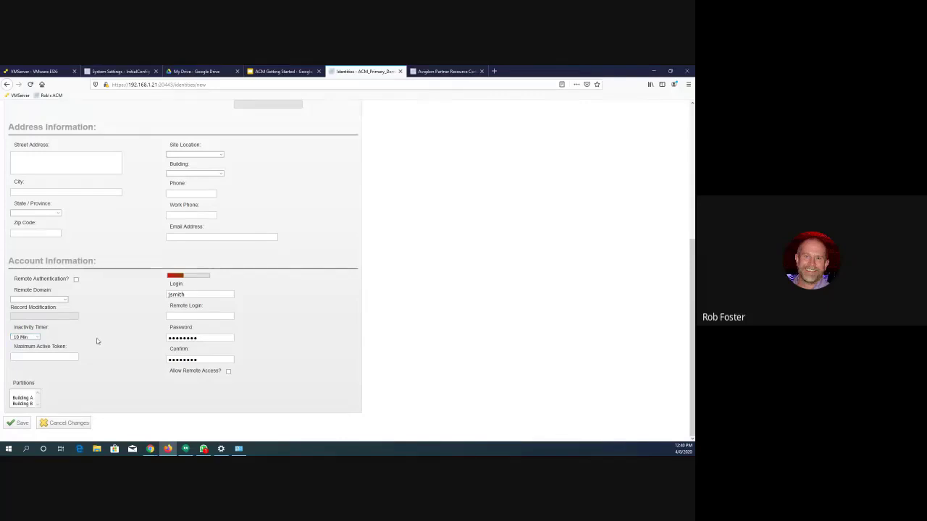
pyautogui.click(31, 338)
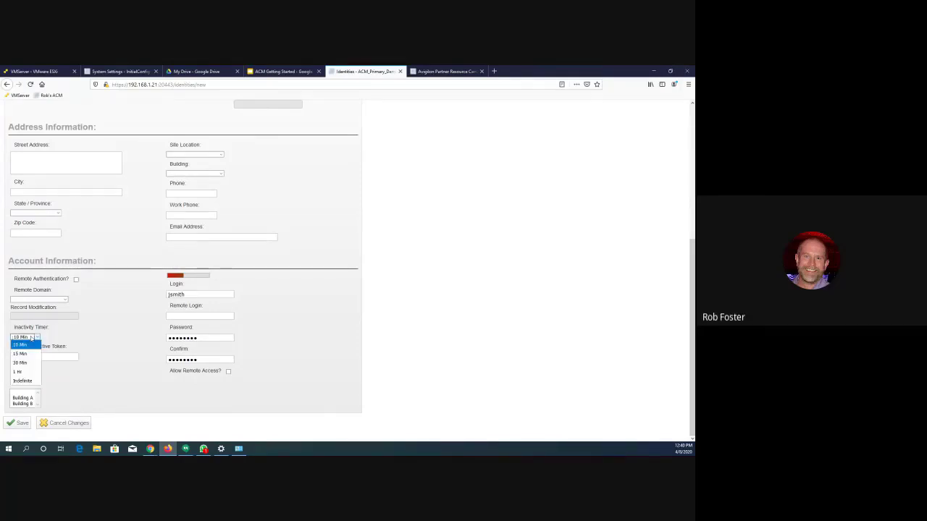
pyautogui.click(21, 382)
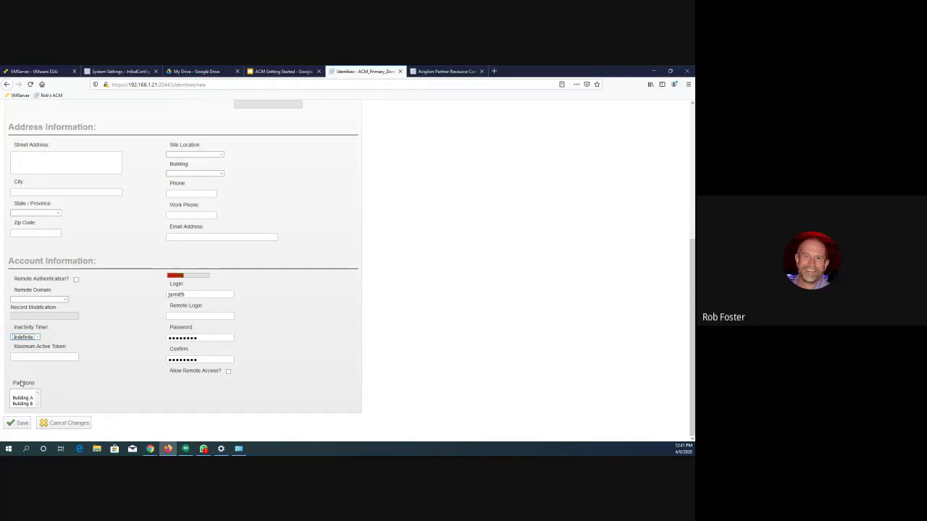
pyautogui.click(36, 338)
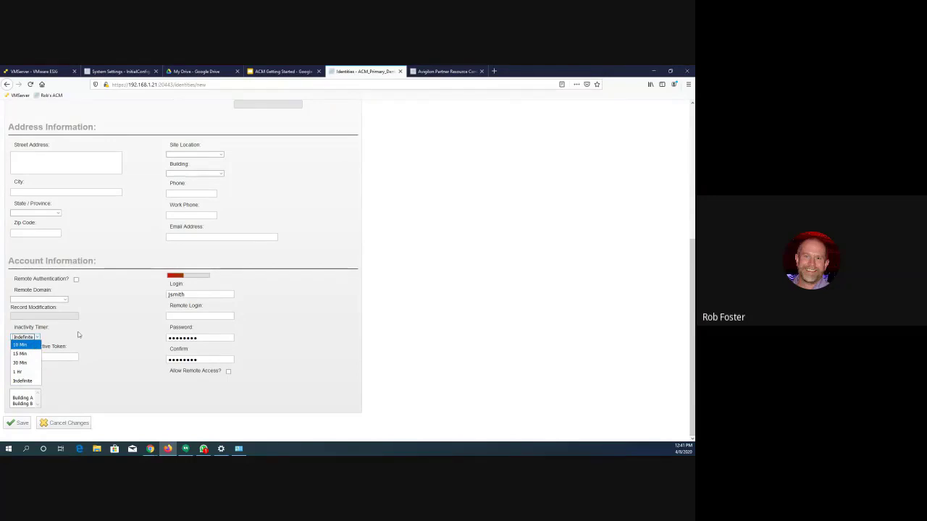
pyautogui.click(93, 336)
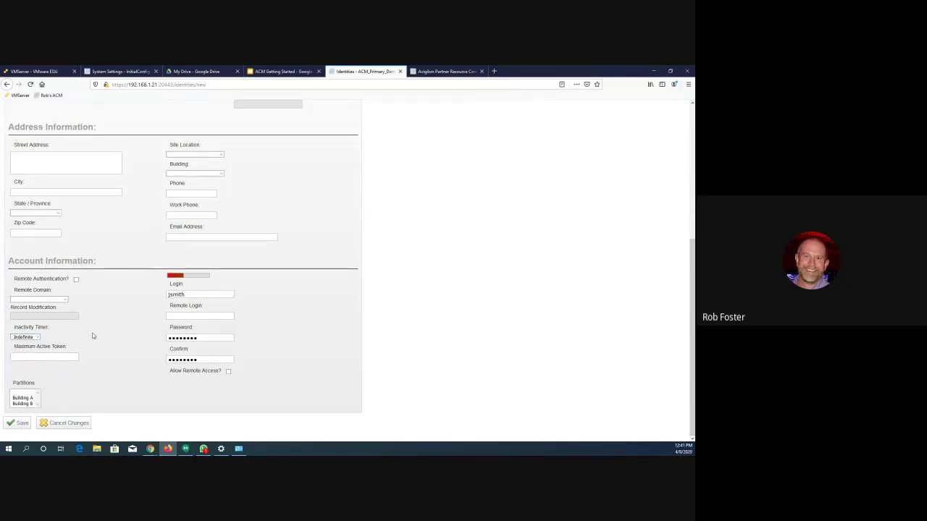
# - Cancel the new identity's changes and decline to store its password in the browser
pyautogui.click(63, 424)
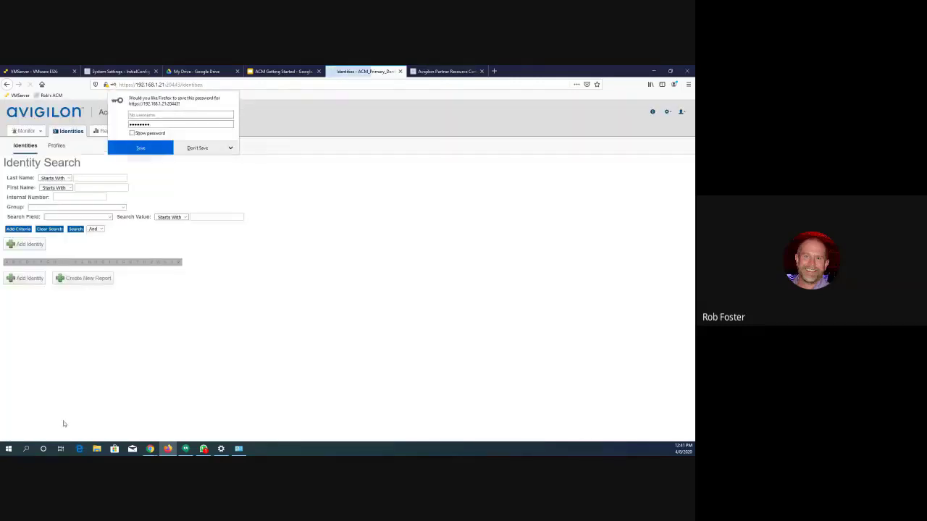
pyautogui.click(203, 149)
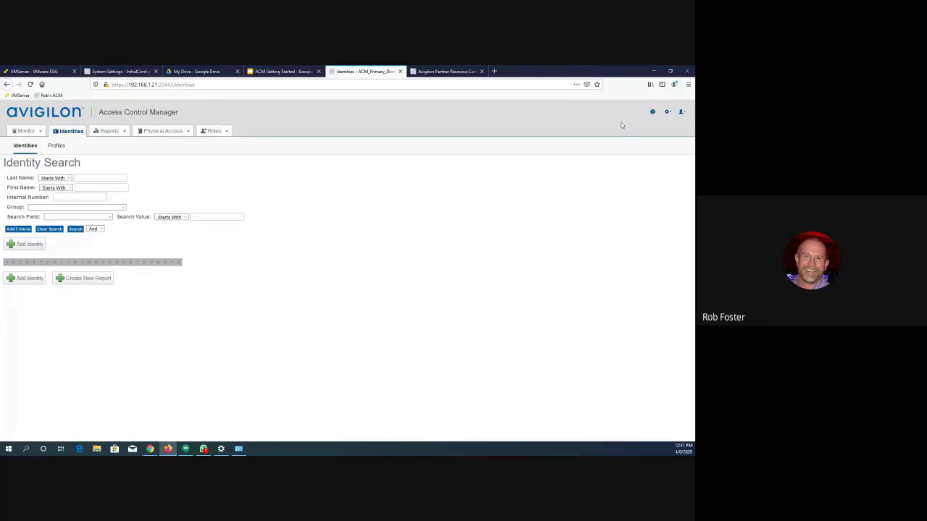
# - Open the appliance's settings and review its SMTP server, port, TLS and mail account fields
pyautogui.click(667, 112)
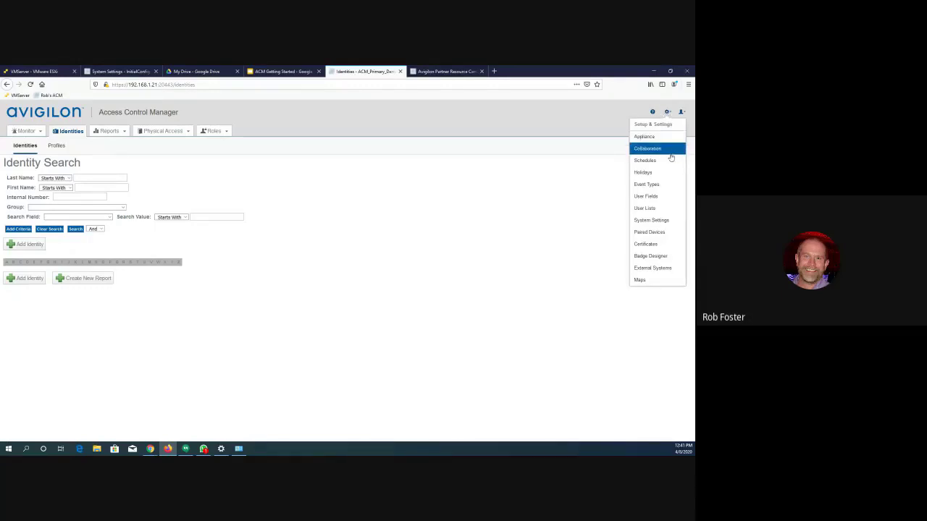
pyautogui.click(660, 141)
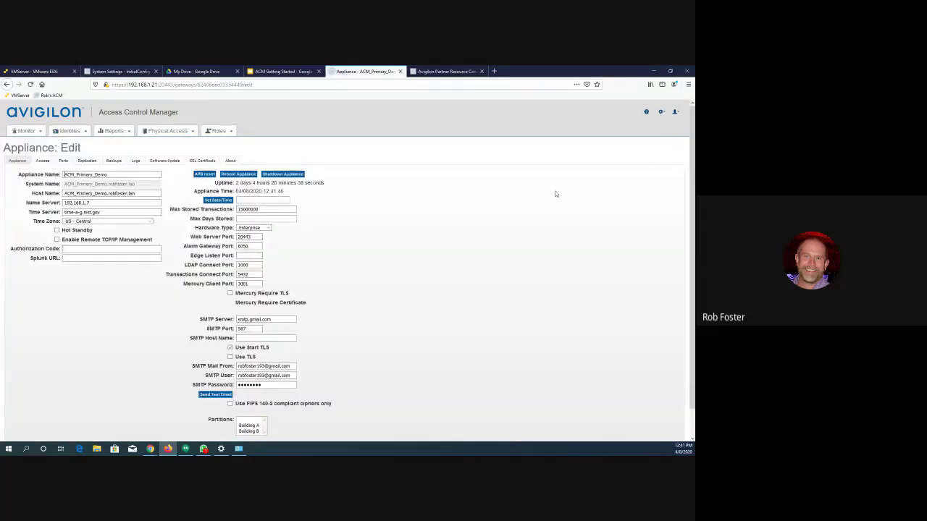
pyautogui.scroll(-1, 508, 200)
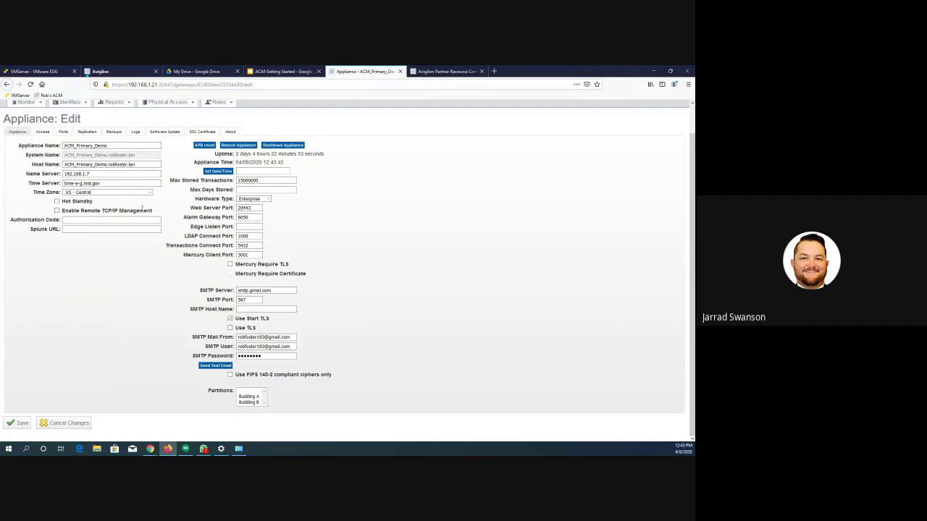
pyautogui.scroll(1, 143, 208)
# - Search the physical access events for names that contain "forced"
pyautogui.moveTo(162, 132)
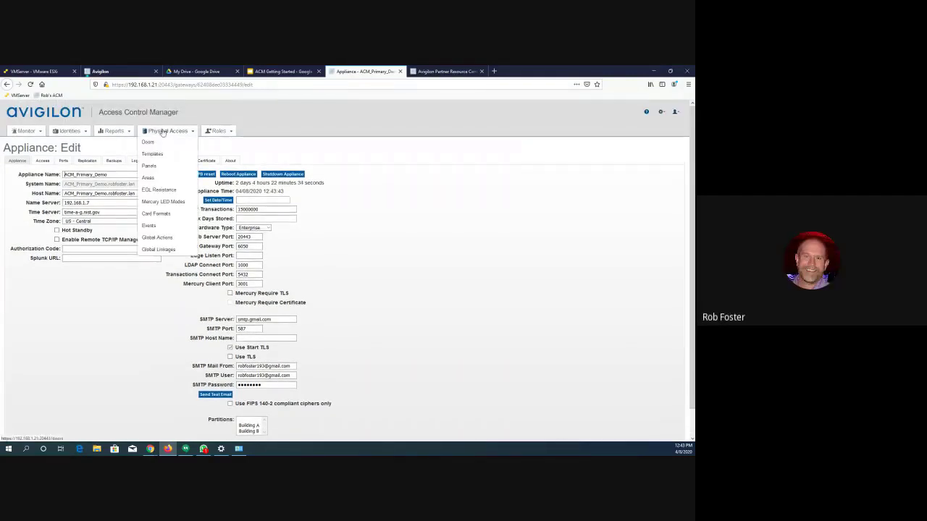
pyautogui.click(150, 228)
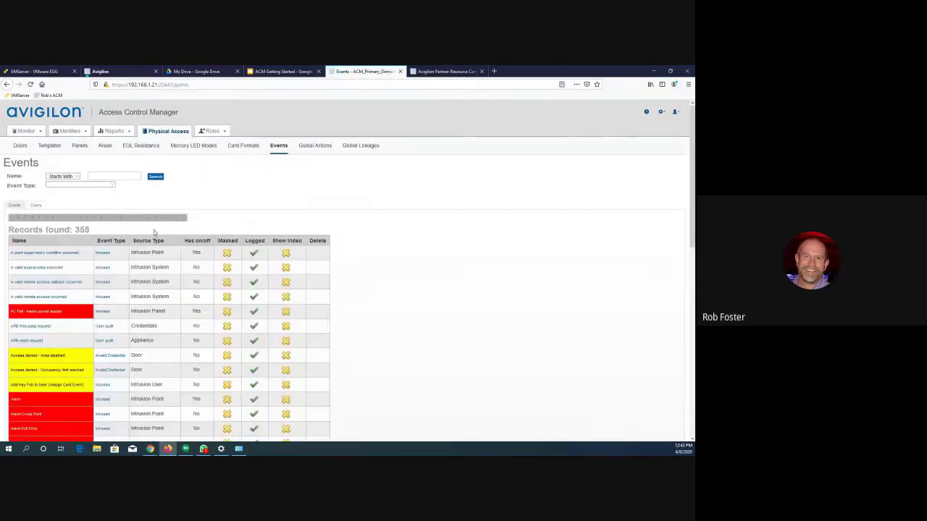
pyautogui.click(72, 177)
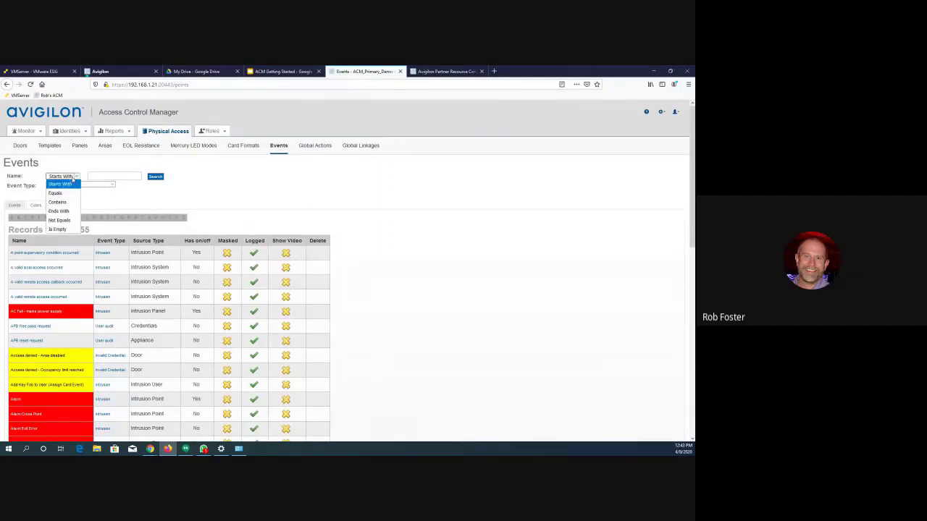
pyautogui.click(58, 202)
pyautogui.click(95, 174)
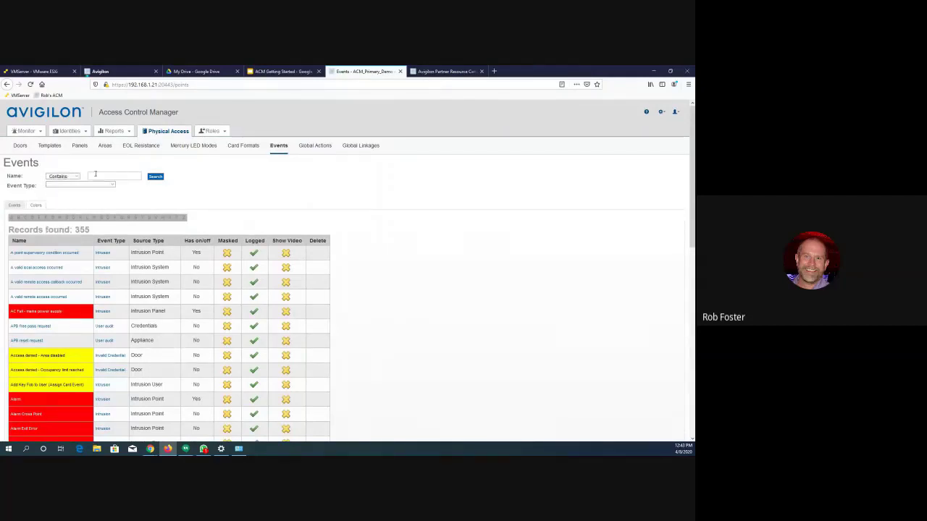
pyautogui.write('force')
pyautogui.press('Return')
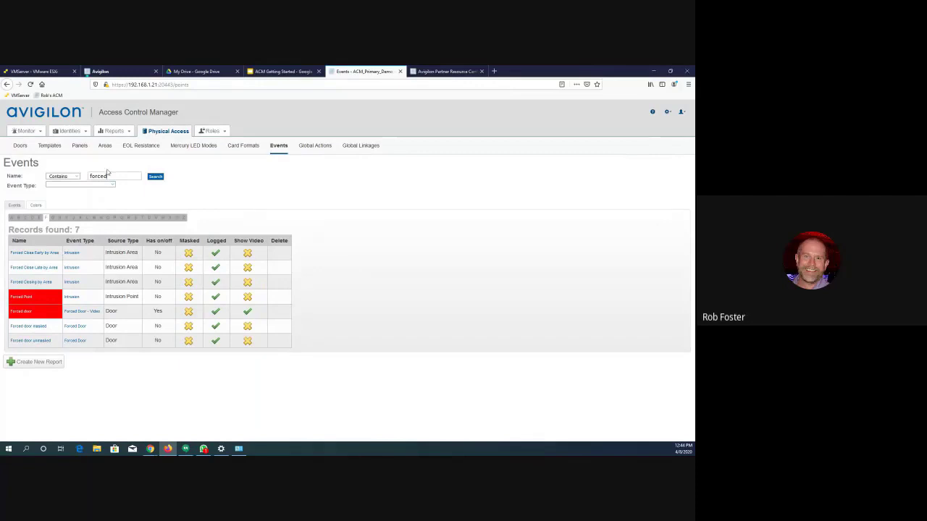
# - Open the Forced door event and enter a recipient's e-mail address for its notifications
pyautogui.click(17, 313)
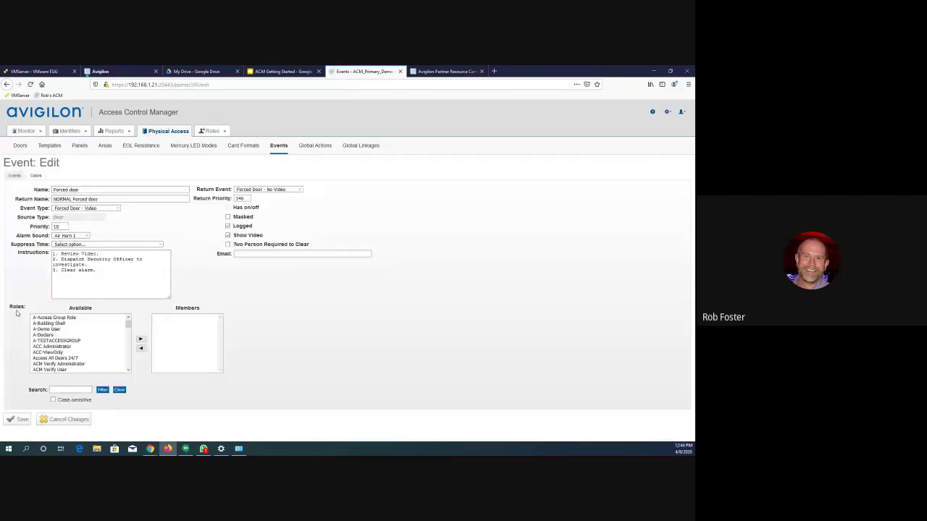
pyautogui.click(250, 254)
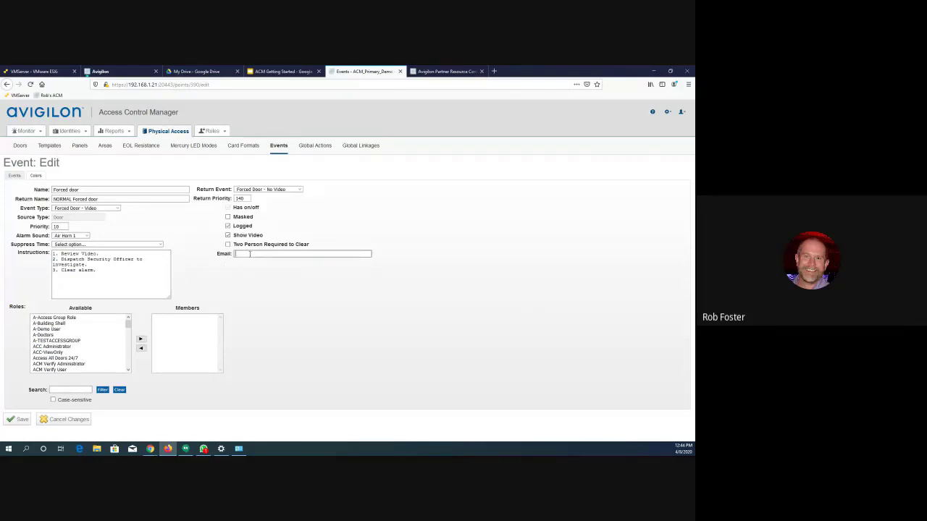
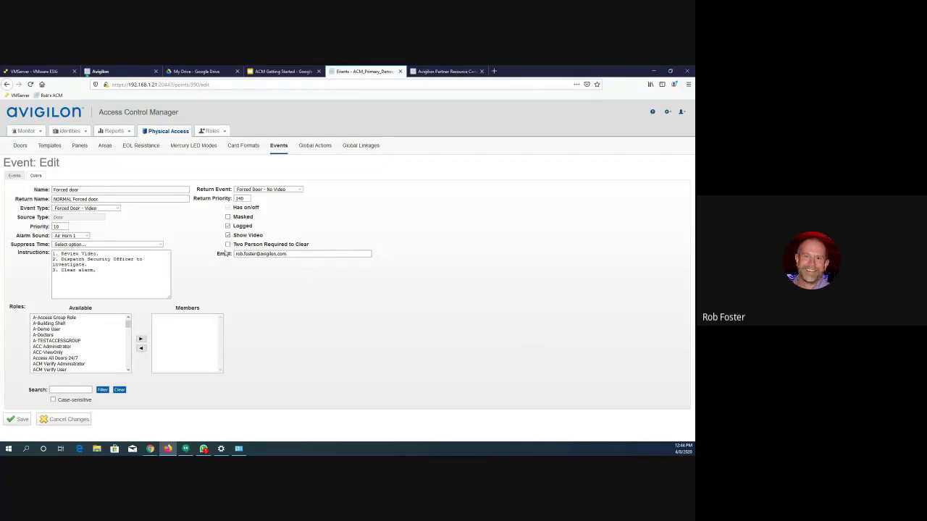
# - Change the Forced door event's recipient to a distribution group address at the same domain and save the event
pyautogui.click(298, 255)
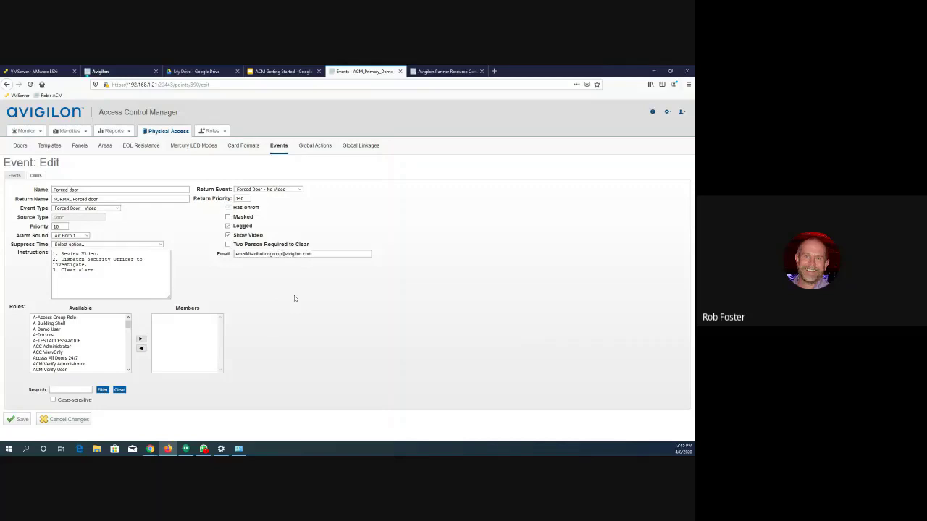
pyautogui.click(20, 421)
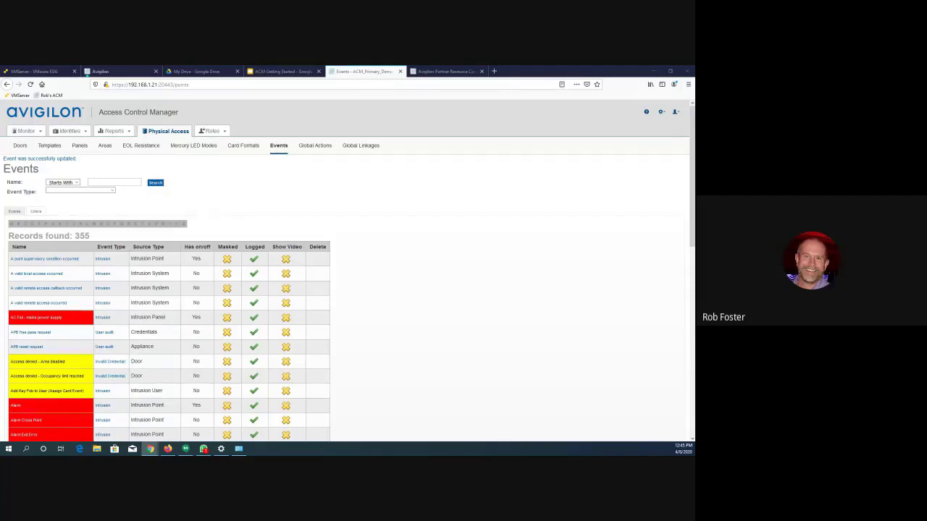
# - Find the testemail.txt log among the appliance's logs and open it to check the test e-mail results
pyautogui.click(79, 145)
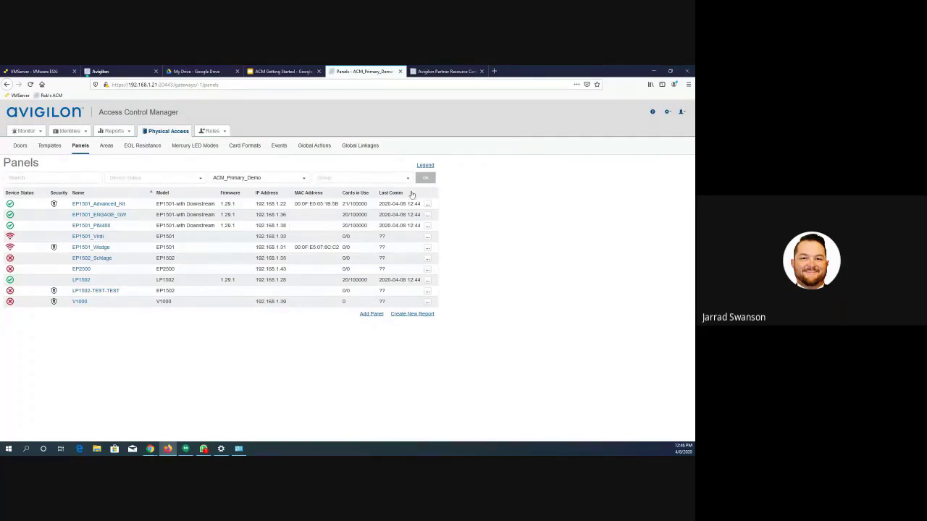
pyautogui.click(669, 112)
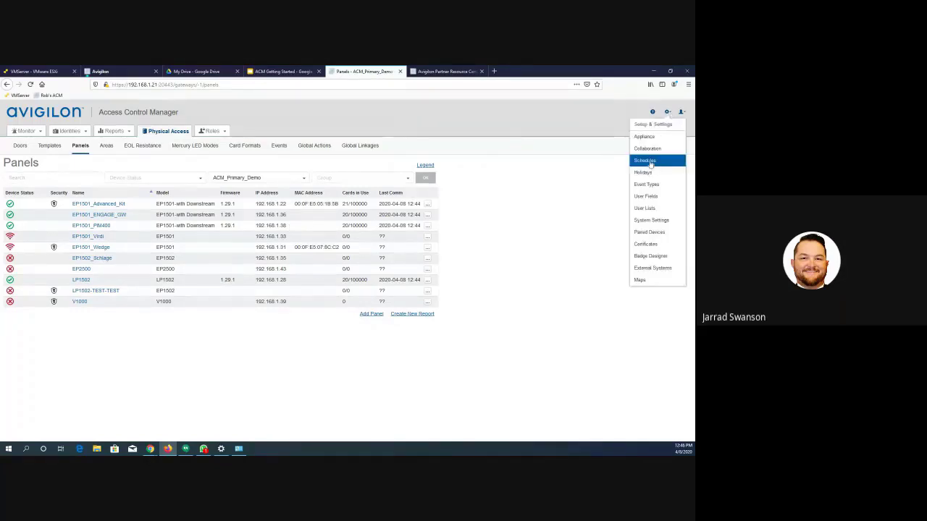
pyautogui.click(653, 137)
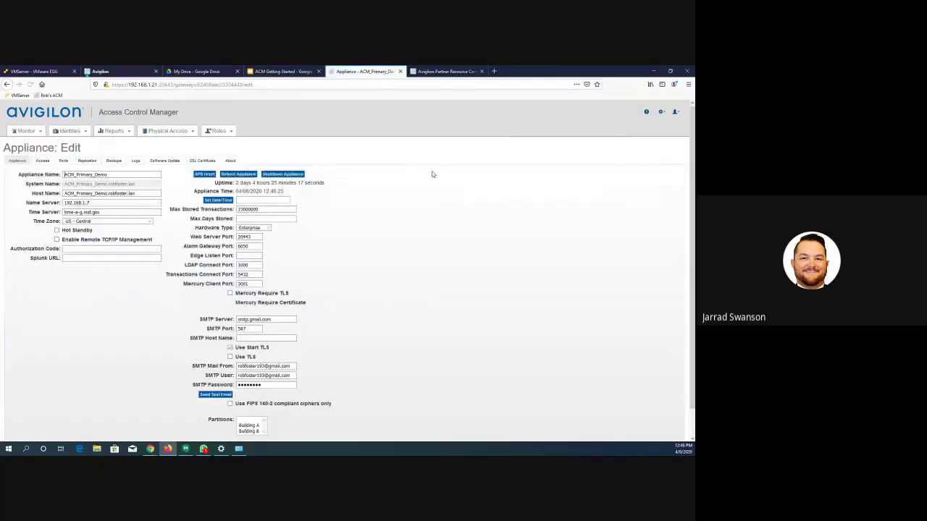
pyautogui.click(135, 160)
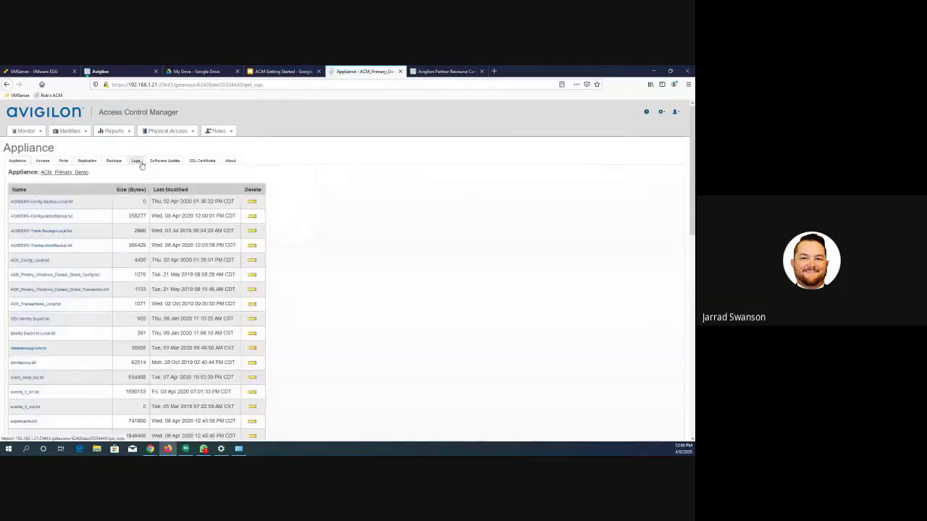
pyautogui.scroll(-3, 107, 233)
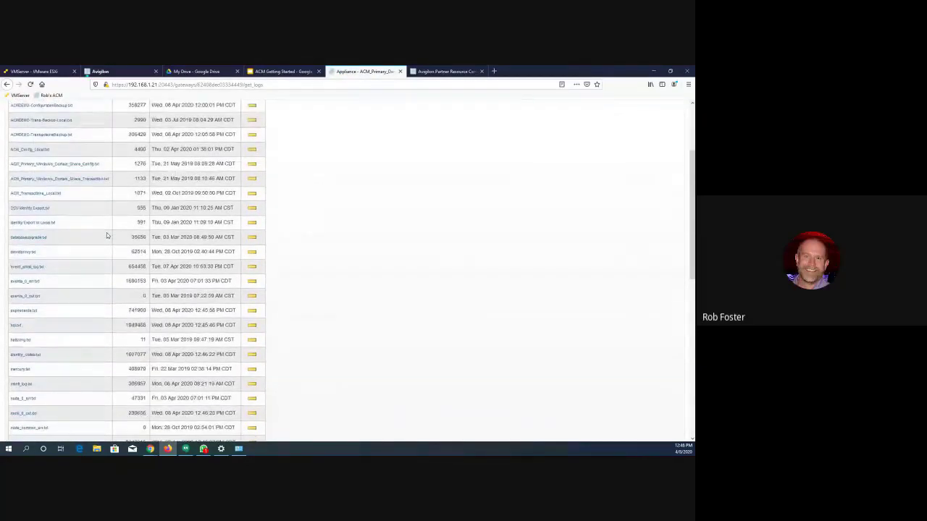
pyautogui.scroll(-6, 106, 233)
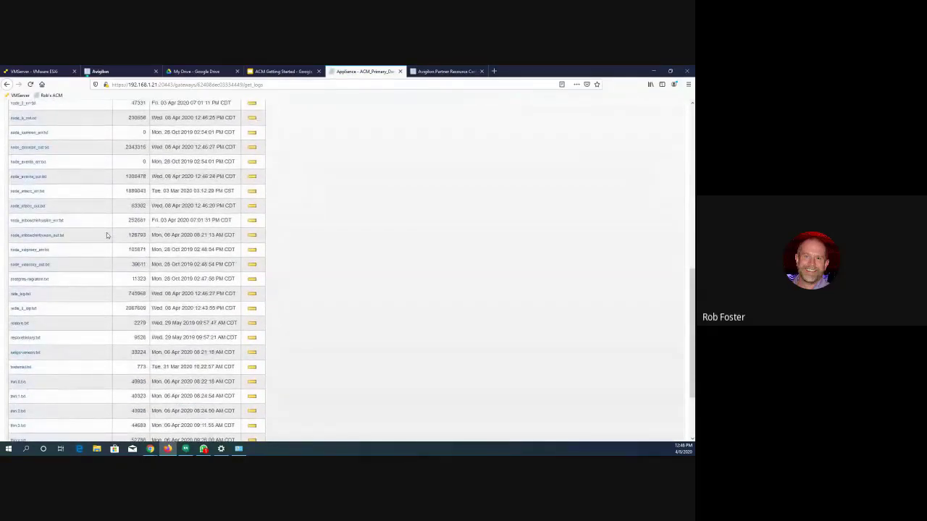
pyautogui.scroll(-1, 106, 233)
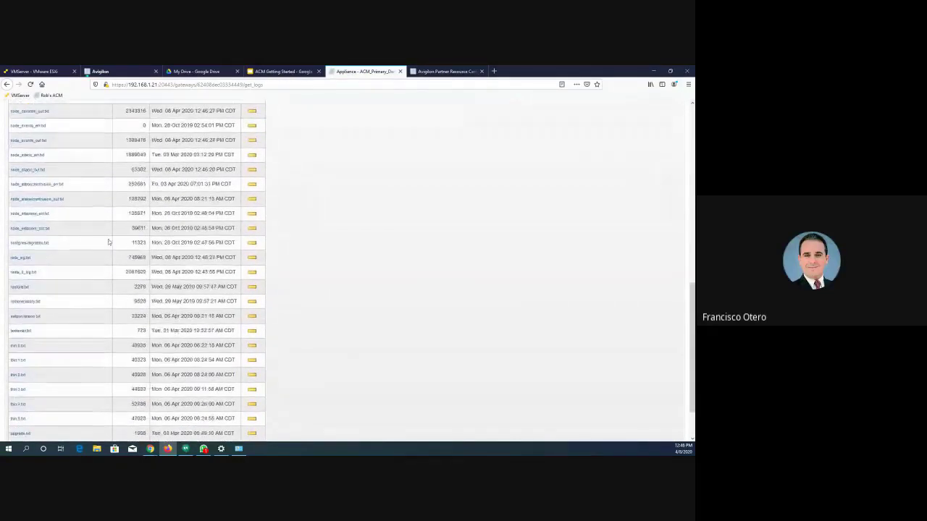
pyautogui.click(26, 330)
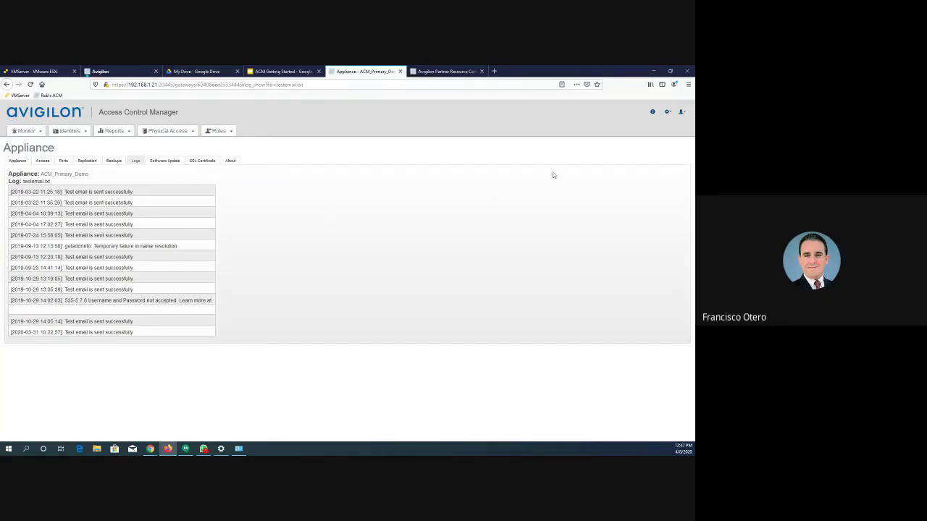
# - Open the EP1501_Advanced_Kit panel and review its local and global events
pyautogui.moveTo(669, 112)
pyautogui.moveTo(174, 133)
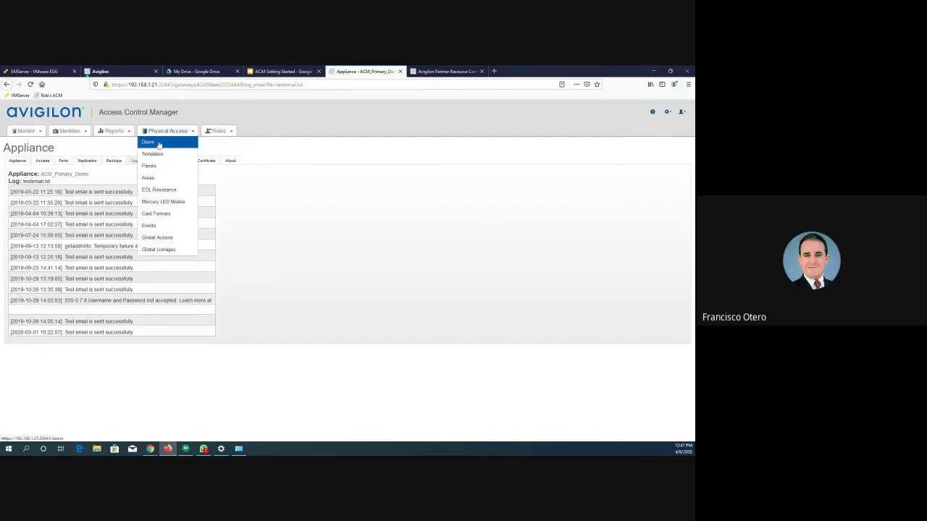
pyautogui.click(152, 166)
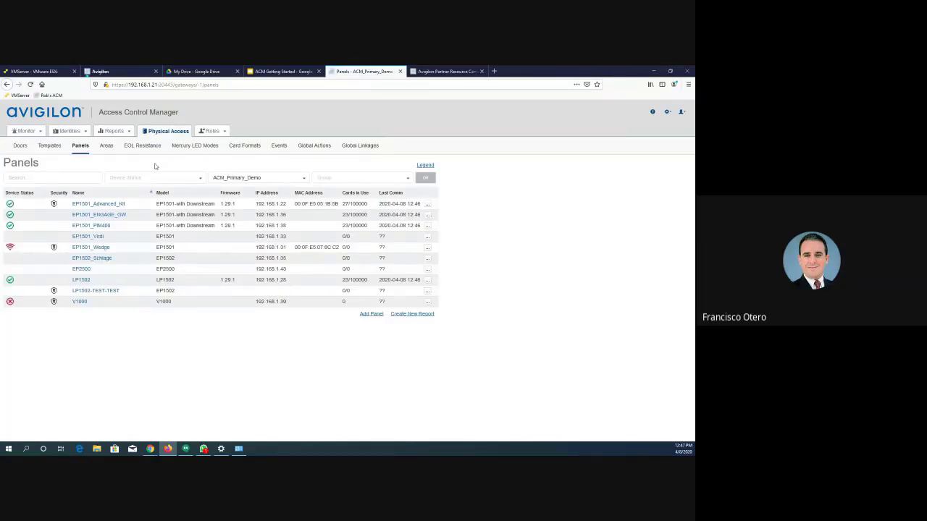
pyautogui.click(102, 205)
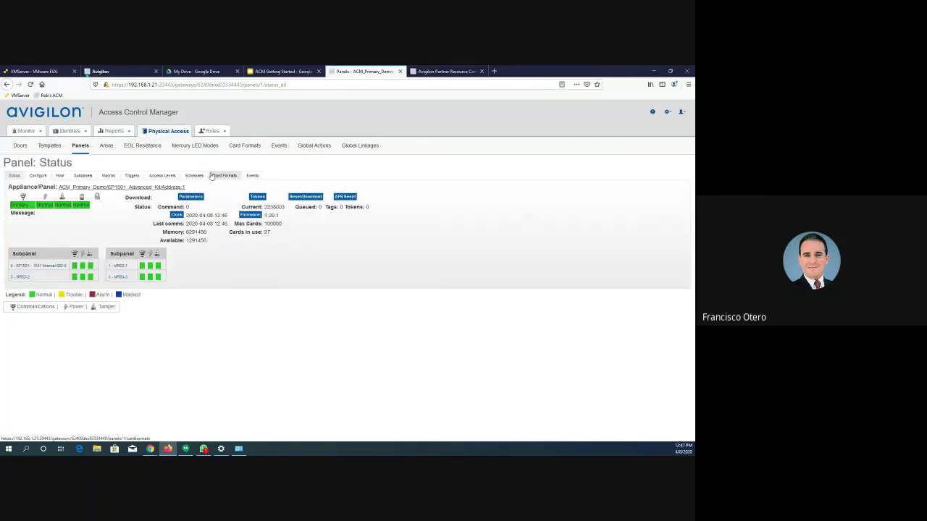
pyautogui.click(252, 176)
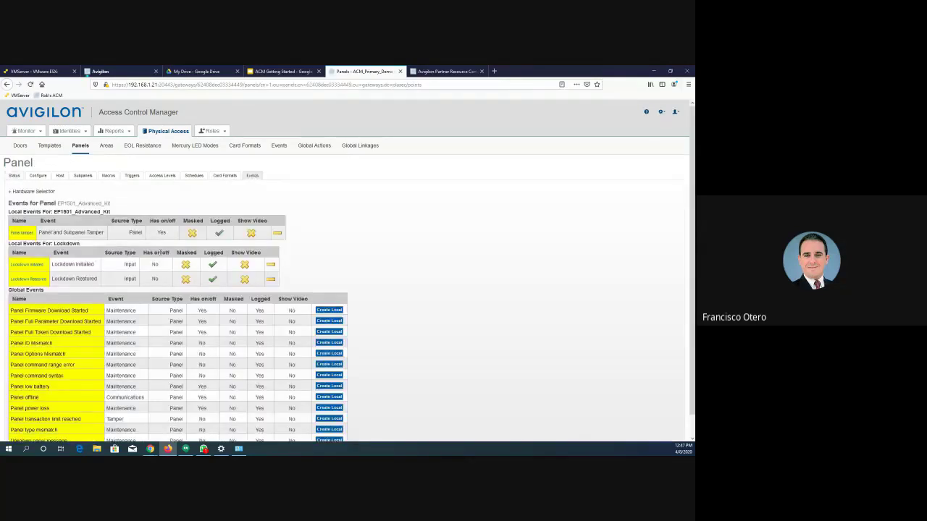
pyautogui.scroll(-2, 160, 256)
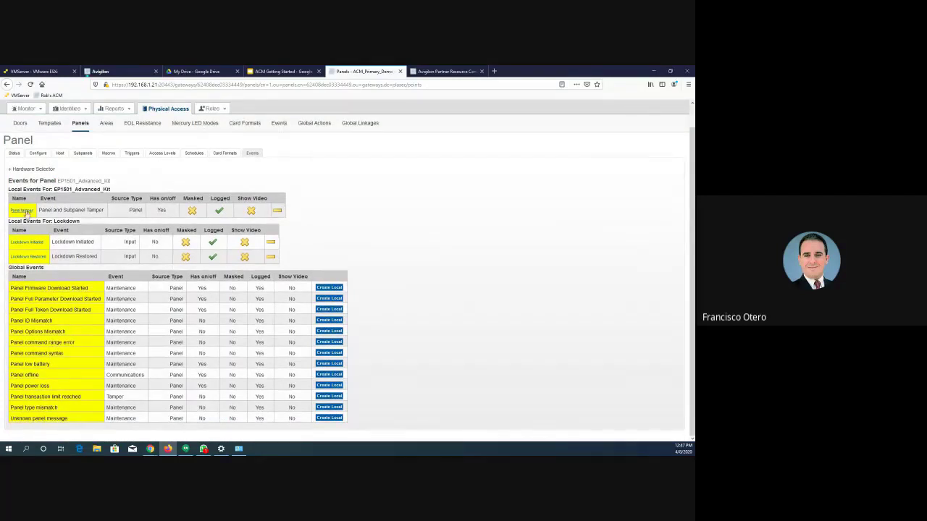
# - Examine the e-mail notification settings of the panel's Lockdown Initiated local event and close it without saving changes
pyautogui.click(24, 243)
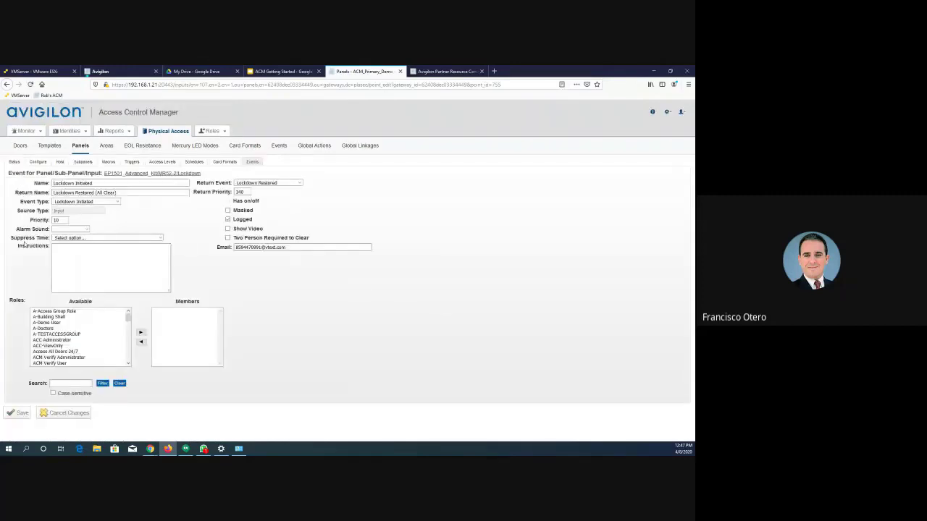
pyautogui.click(72, 413)
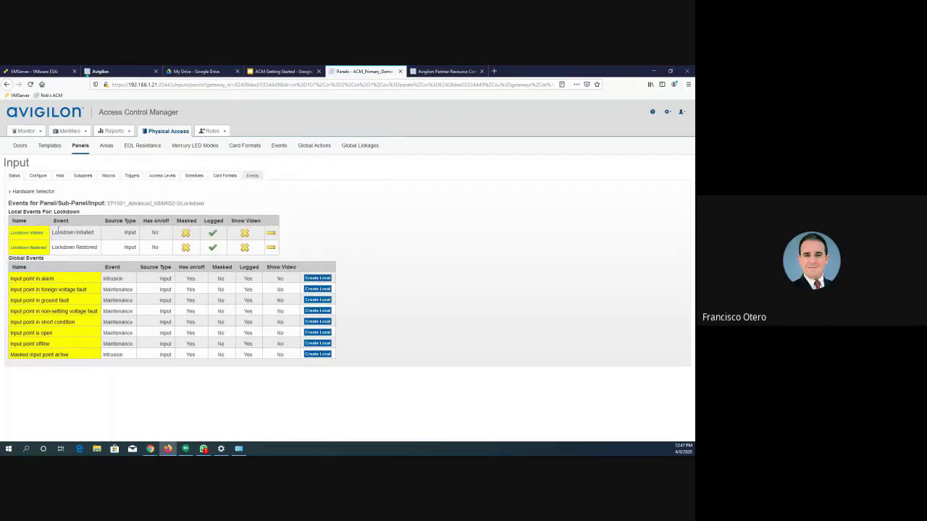
pyautogui.click(29, 232)
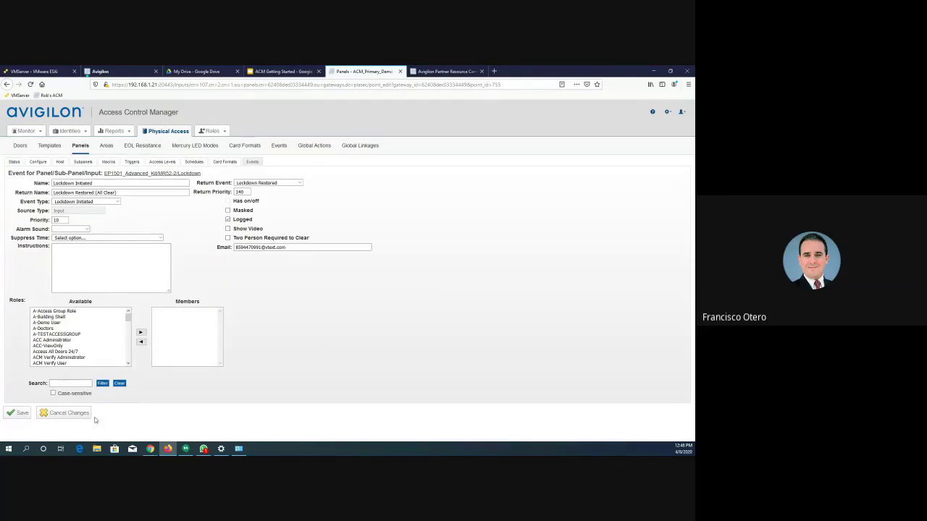
pyautogui.click(66, 415)
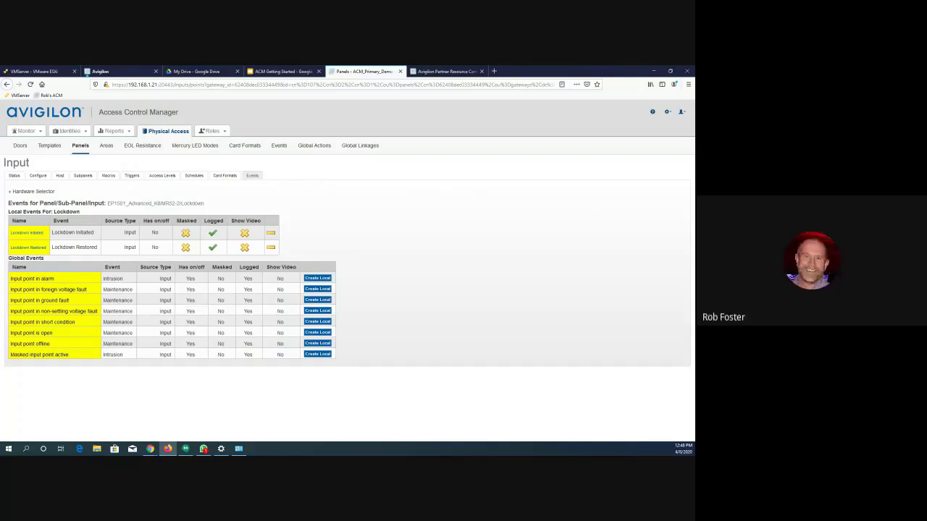
# - Look through the appliance's list of log files, and open its Access settings to view the vendor debug options
pyautogui.click(667, 112)
pyautogui.click(661, 137)
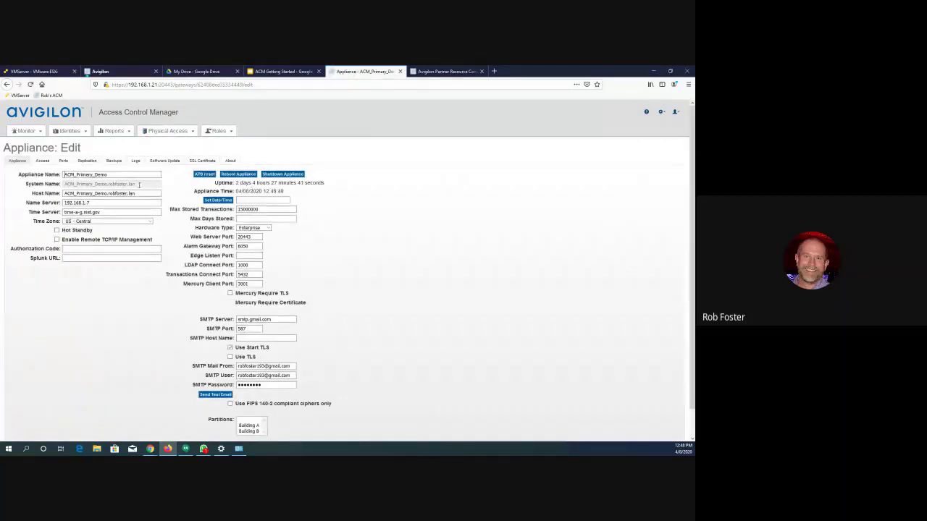
pyautogui.click(136, 161)
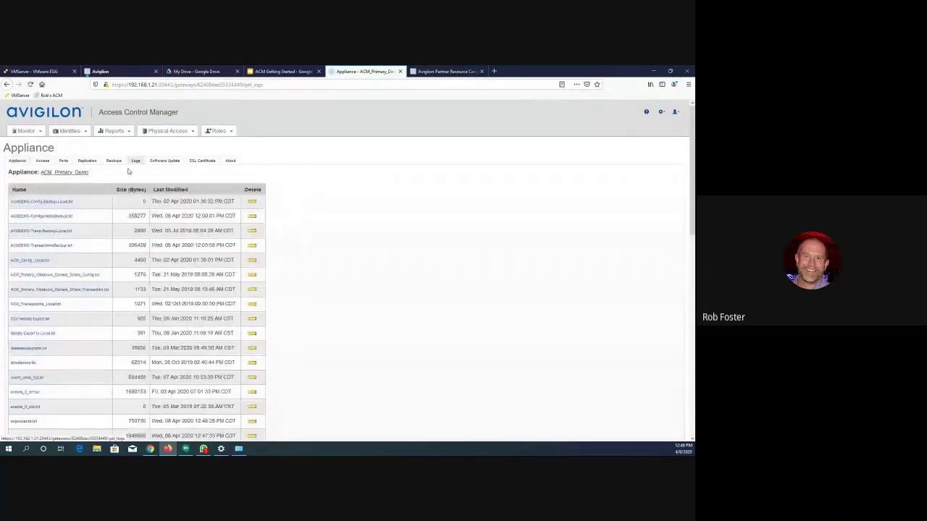
pyautogui.scroll(-3, 86, 371)
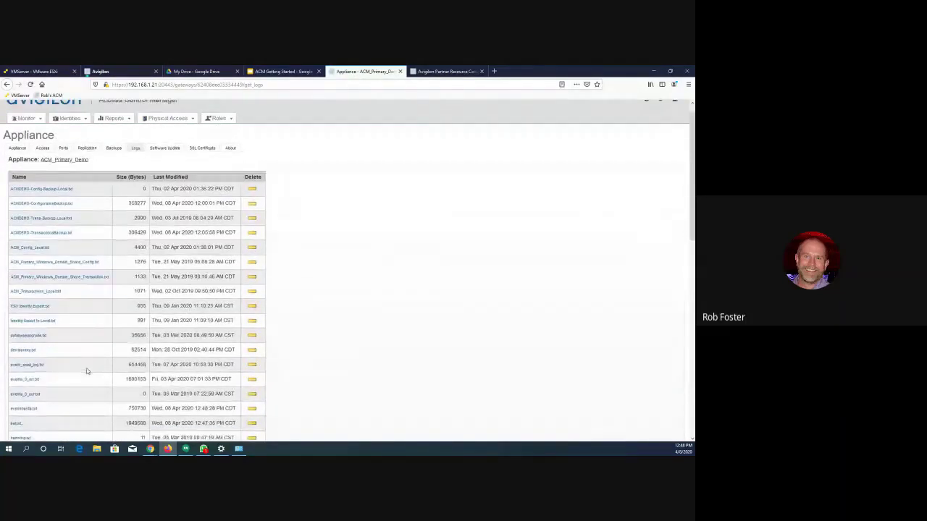
pyautogui.scroll(-1, 86, 371)
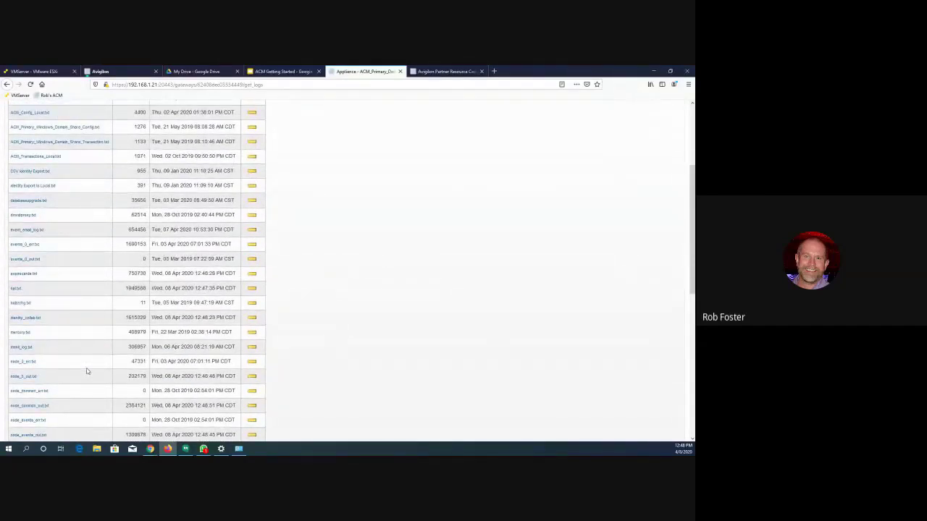
pyautogui.scroll(-2, 91, 337)
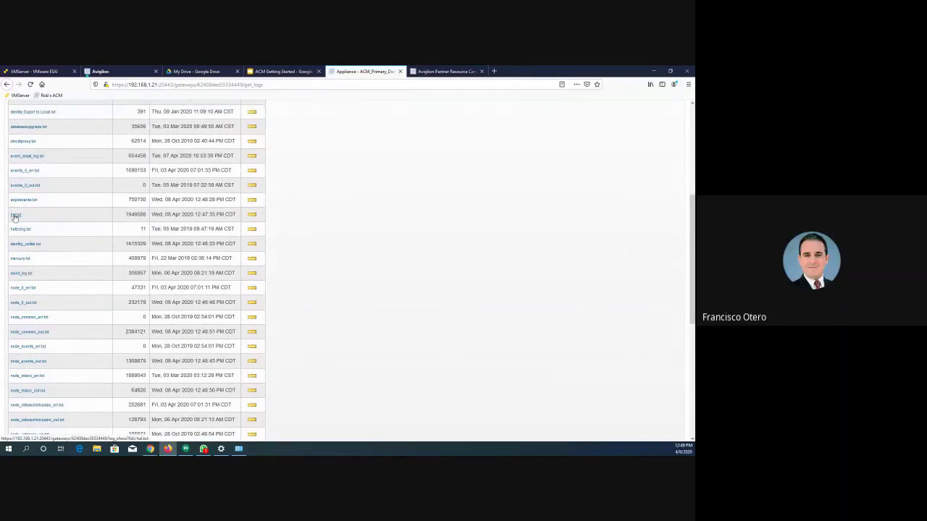
pyautogui.scroll(-4, 54, 319)
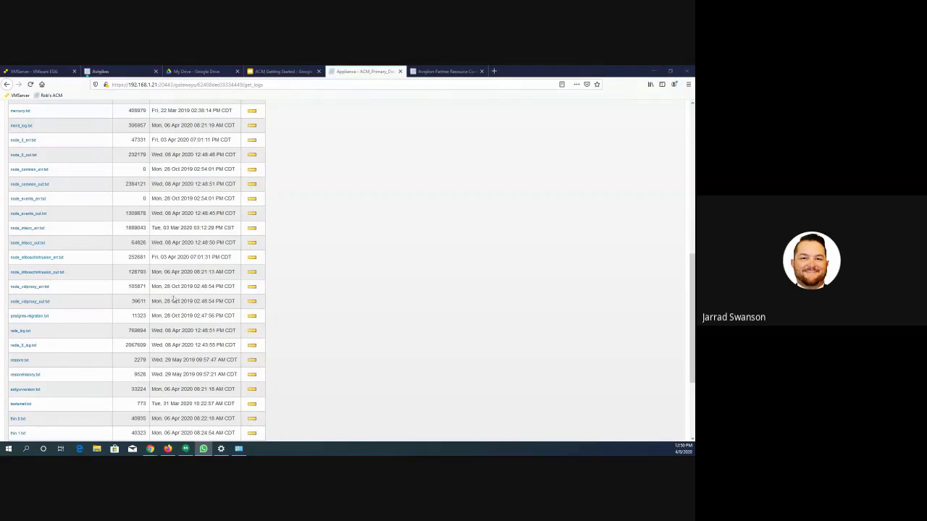
pyautogui.scroll(3, 83, 245)
pyautogui.scroll(5, 82, 242)
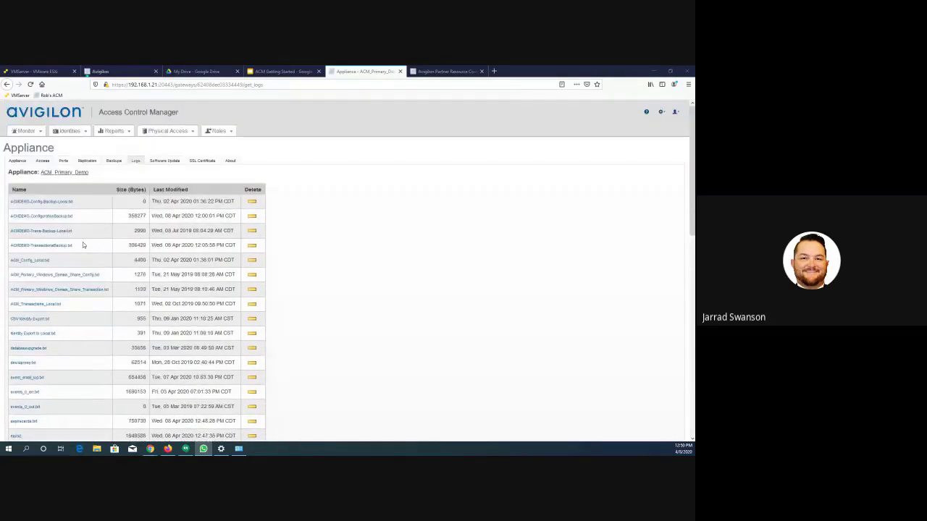
pyautogui.click(45, 161)
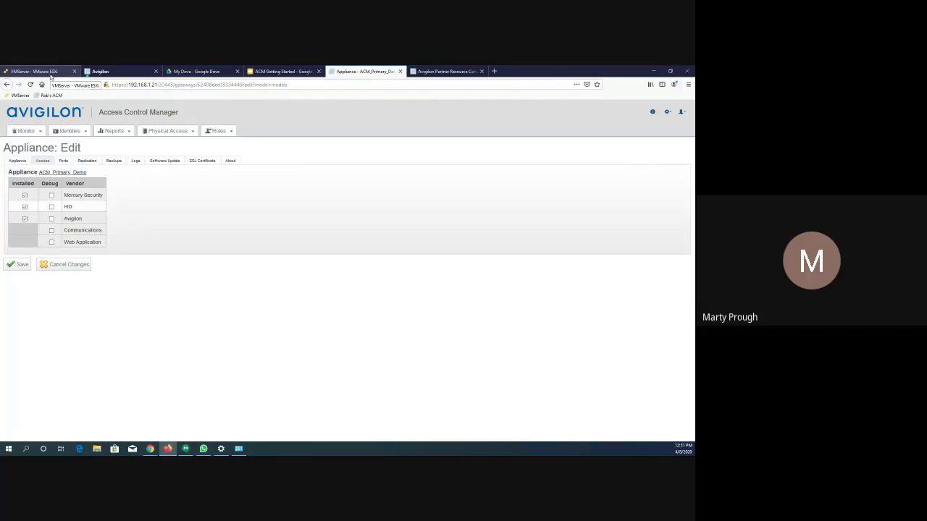
# - Switch to VMware ESXi to view the ACM Primary Demo virtual machine, and check the sign-in page of the appliance at 192.168.1.201
pyautogui.click(38, 71)
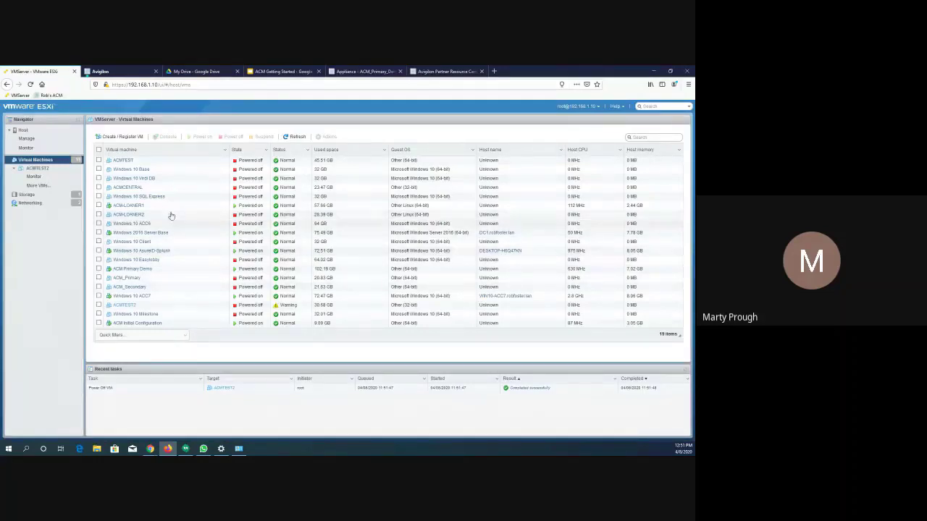
pyautogui.click(136, 269)
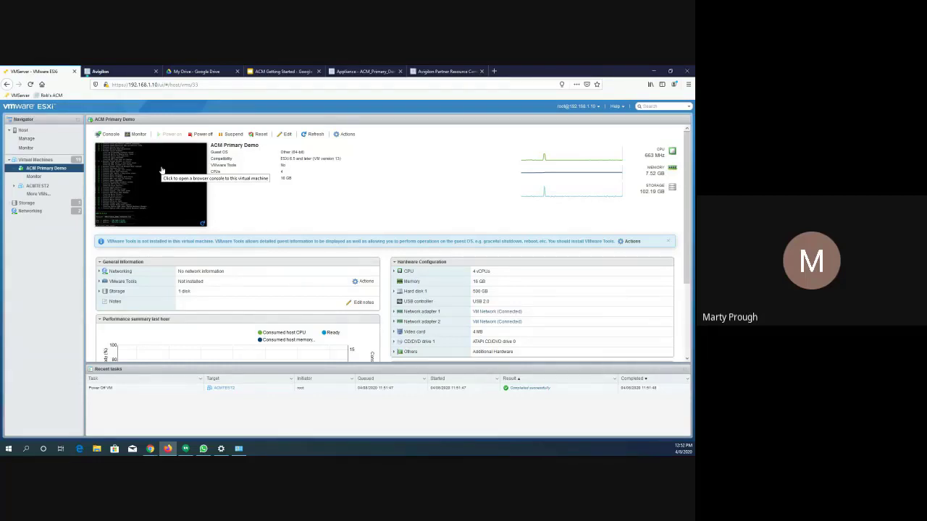
pyautogui.click(109, 71)
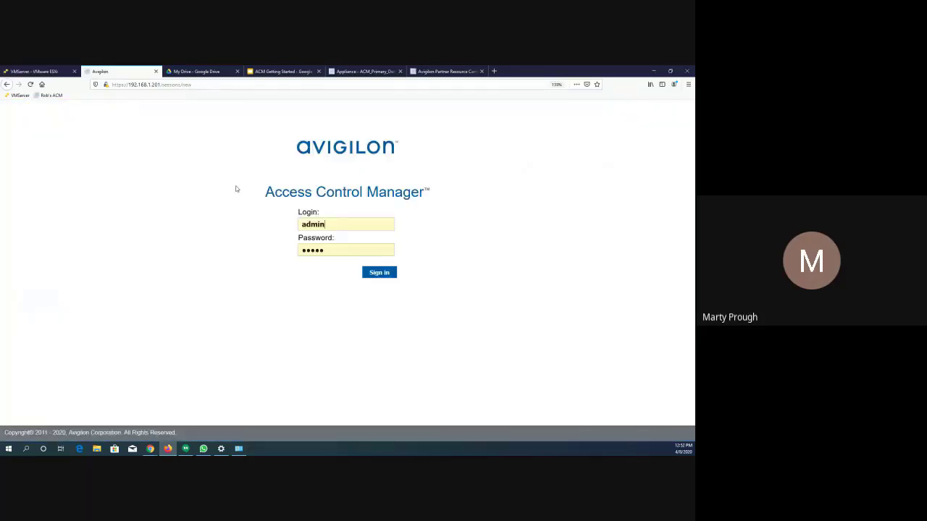
# - Return to the ACM_Primary_Demo appliance in Access Control Manager and open its list of panels
pyautogui.click(356, 72)
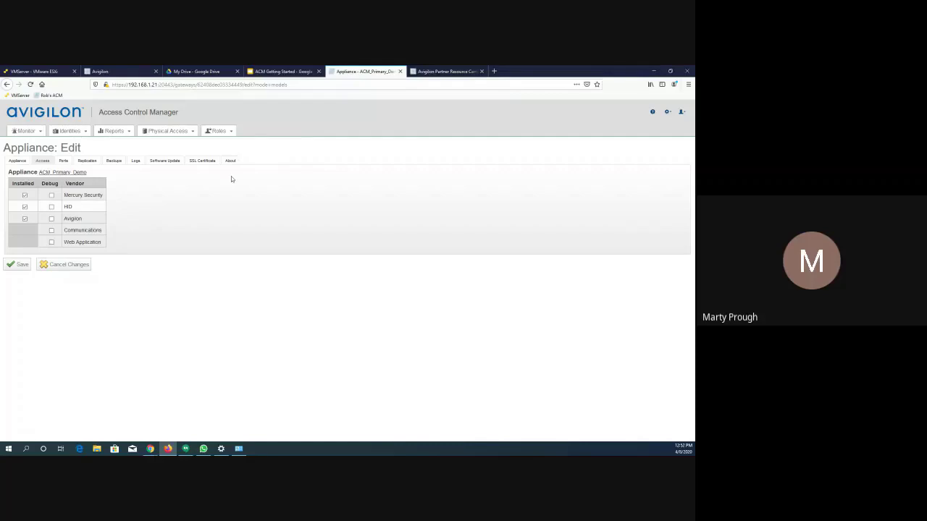
pyautogui.click(181, 132)
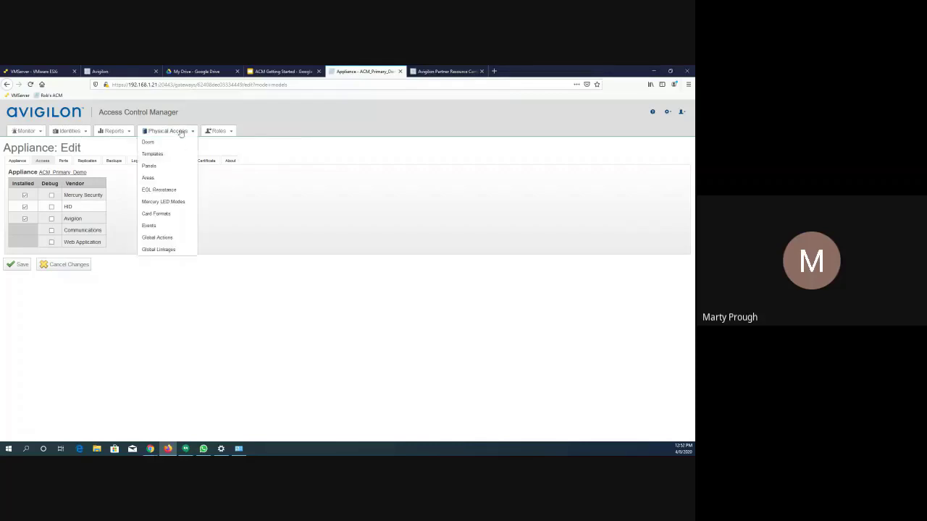
pyautogui.click(161, 167)
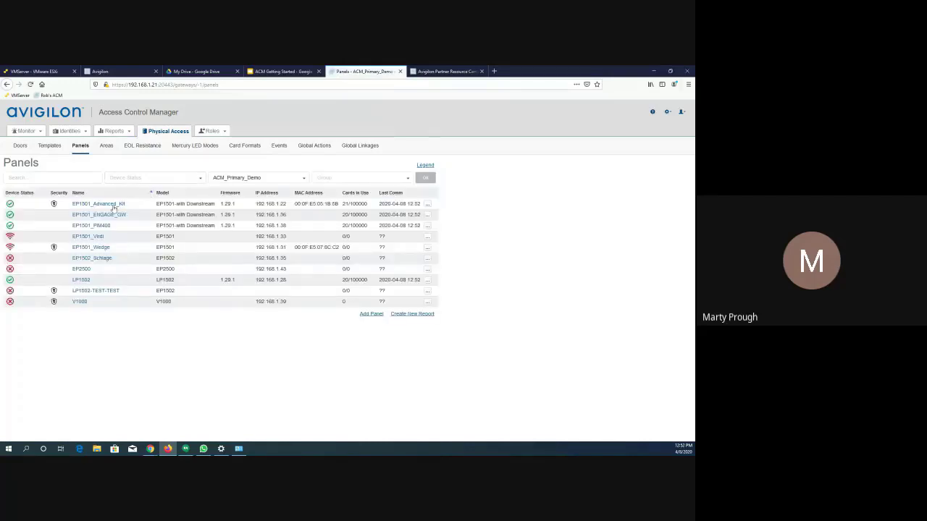
pyautogui.click(494, 72)
pyautogui.click(415, 88)
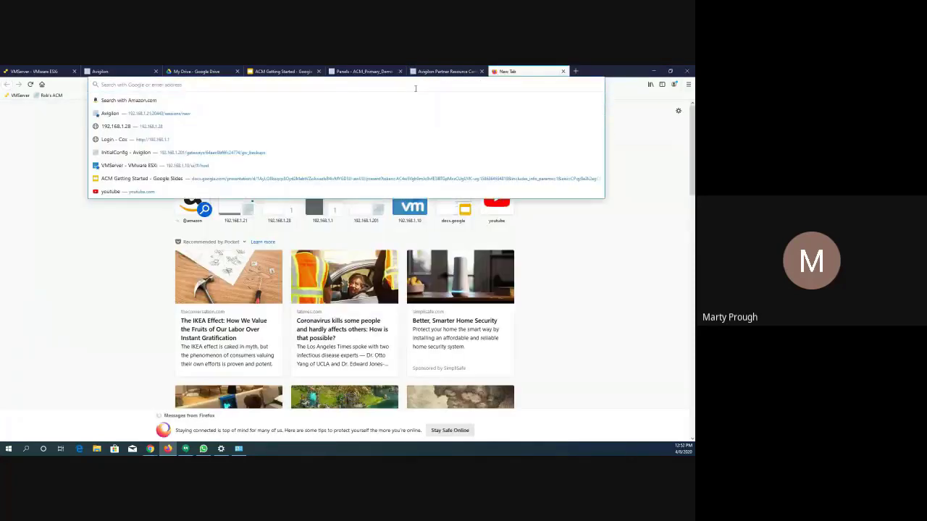
pyautogui.write('ht')
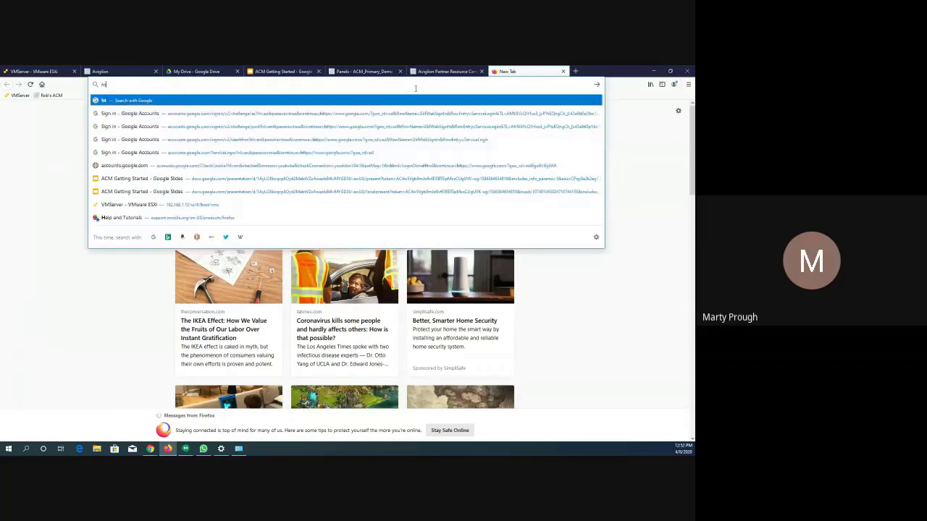
pyautogui.write('tps://192')
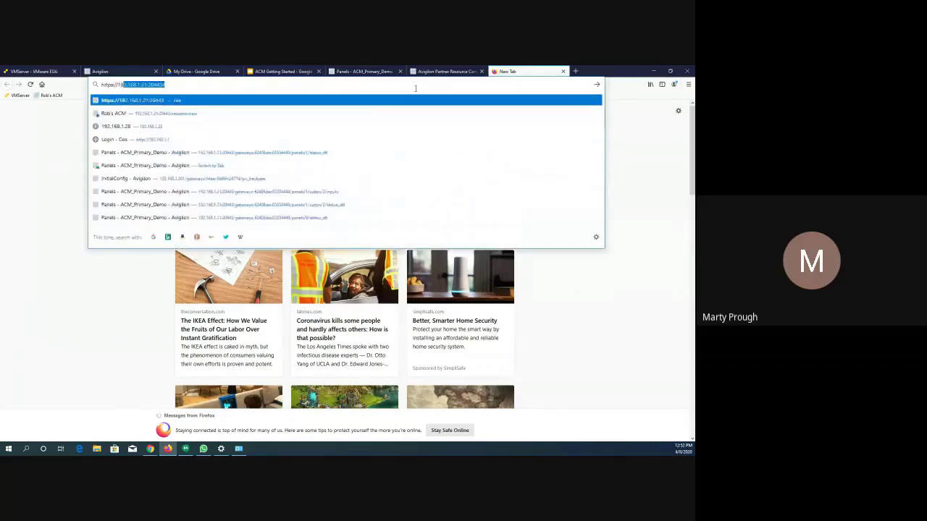
pyautogui.write('.168.1')
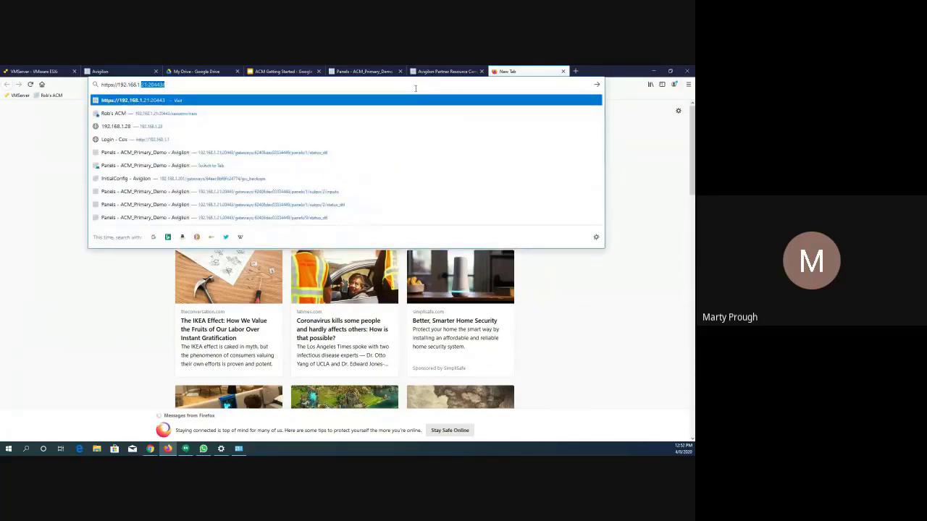
pyautogui.write('.2')
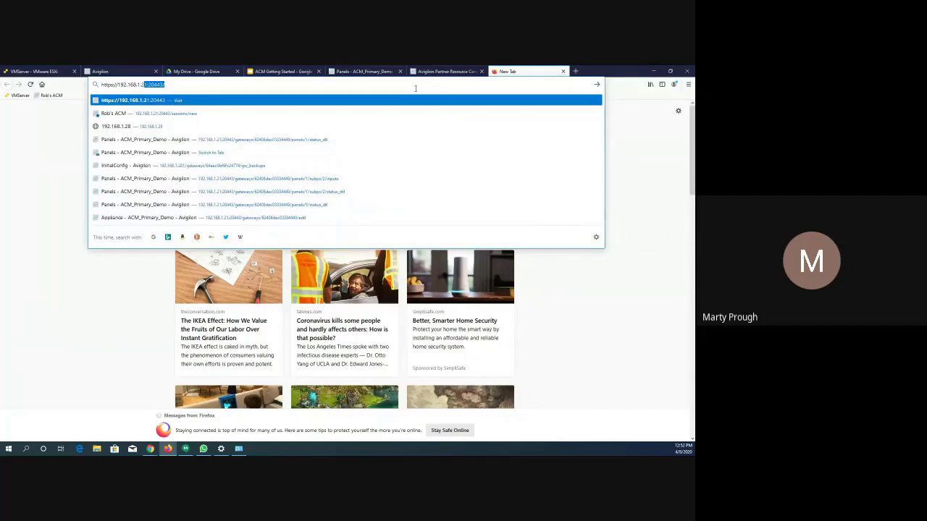
pyautogui.write('2')
pyautogui.press('Return')
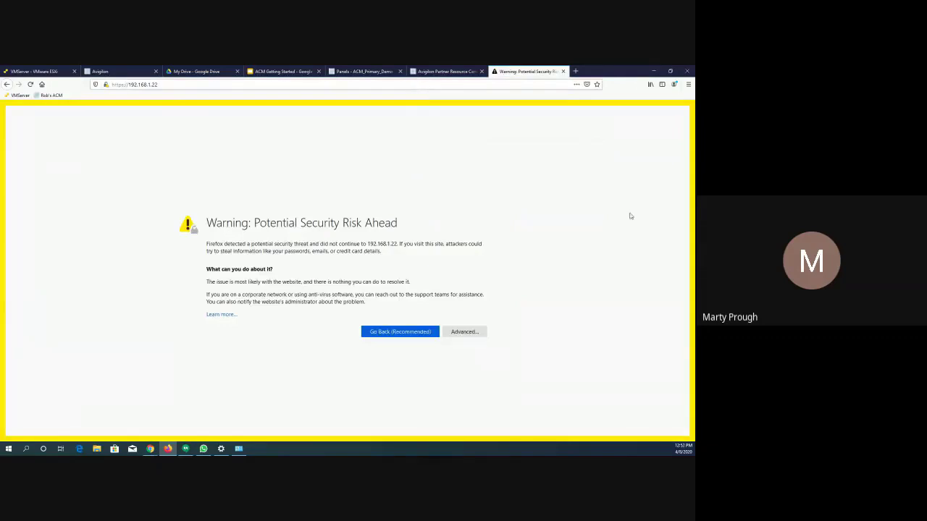
pyautogui.click(462, 333)
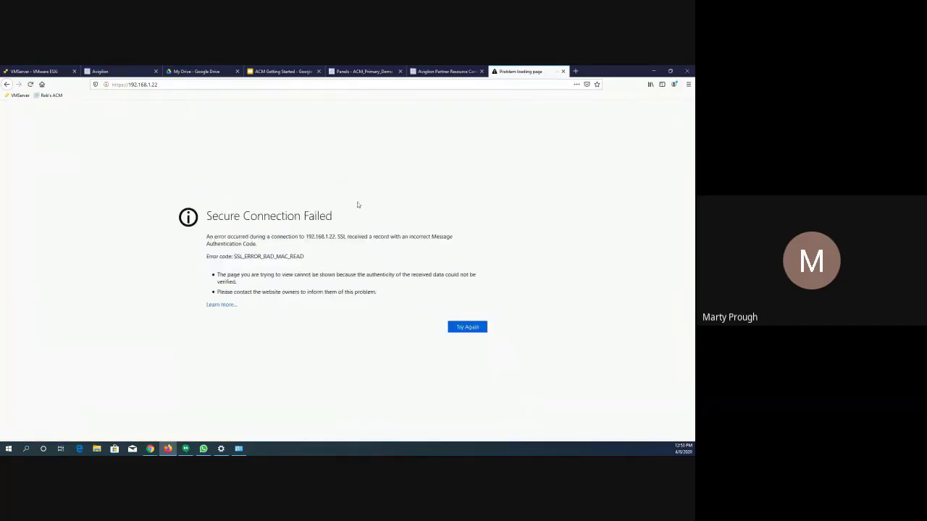
pyautogui.click(466, 332)
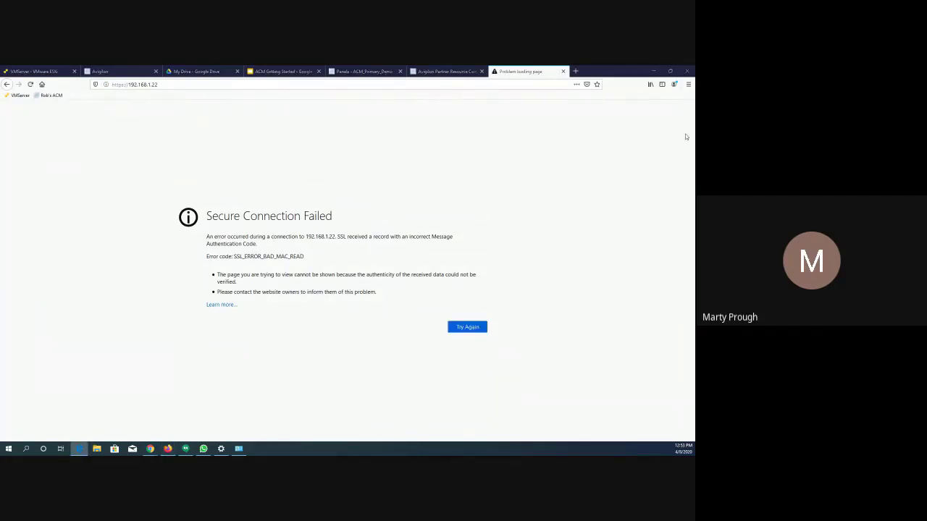
pyautogui.moveTo(694, 100); pyautogui.dragTo(256, 124)
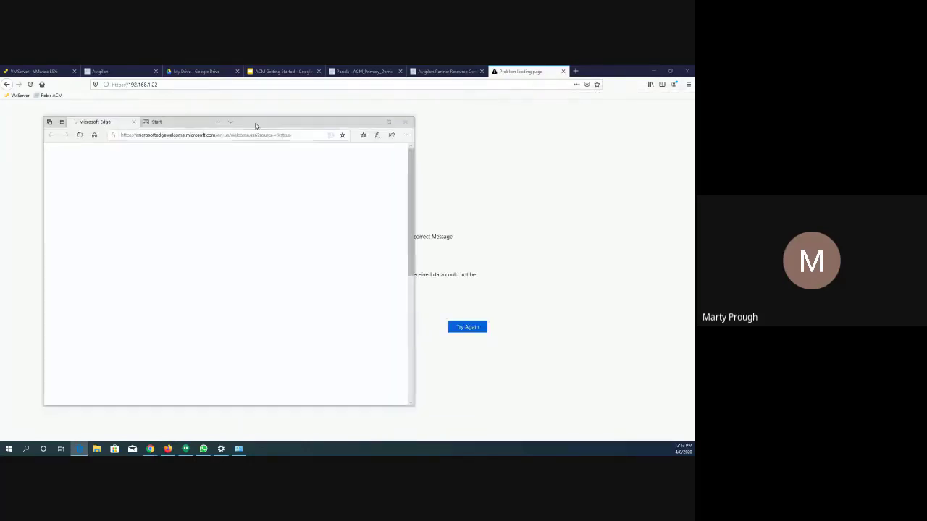
pyautogui.click(390, 122)
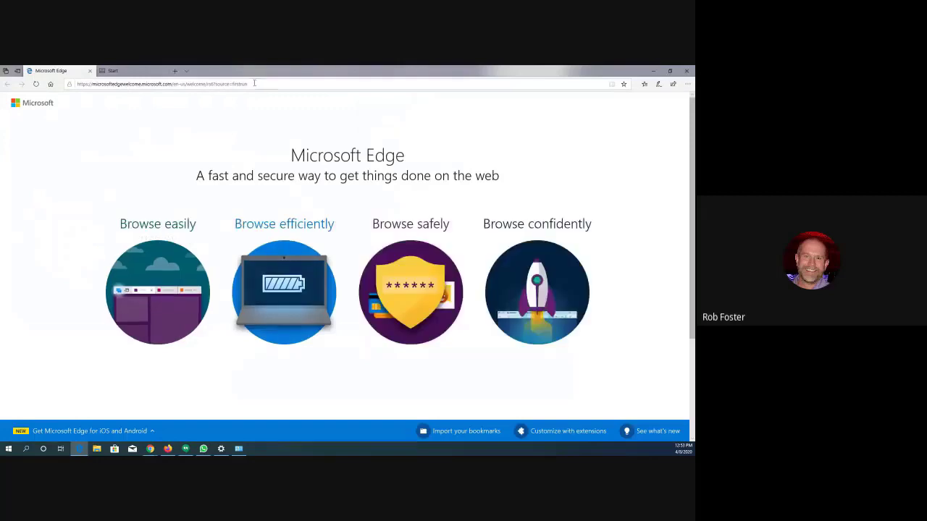
pyautogui.click(254, 84)
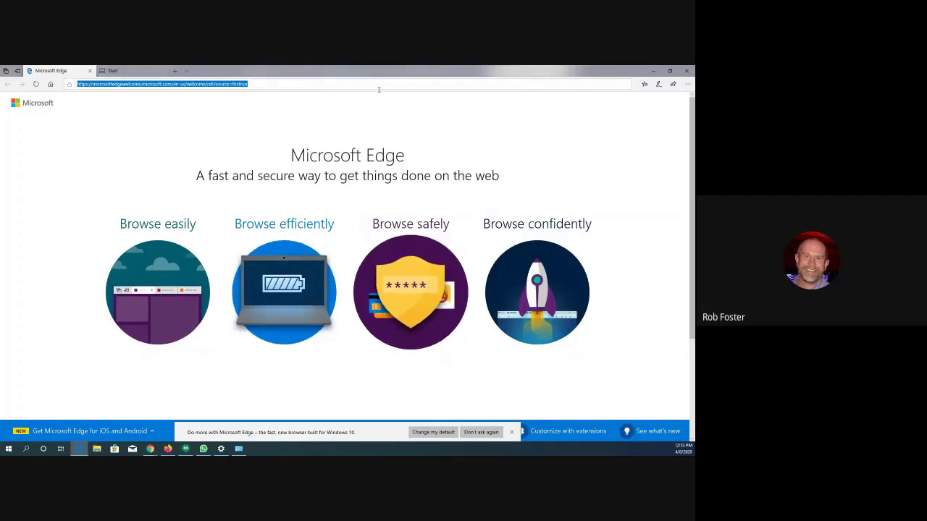
pyautogui.click(653, 72)
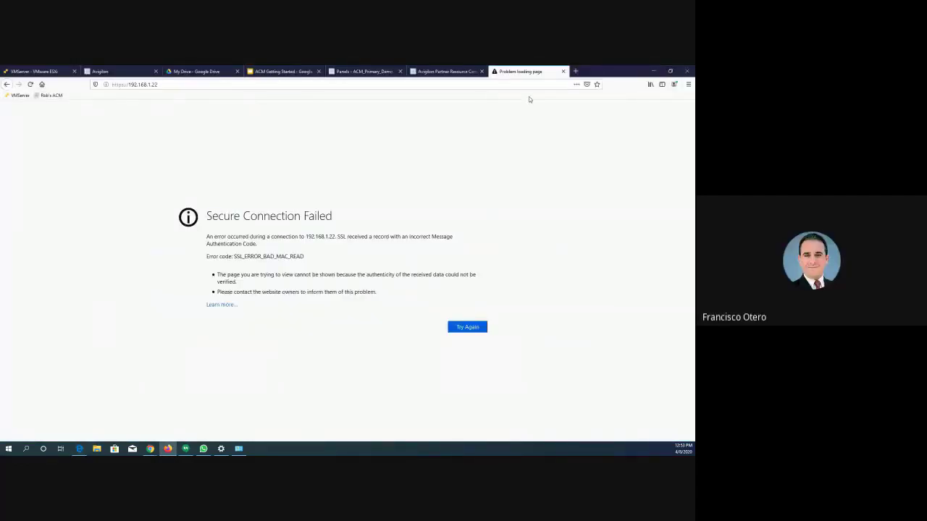
pyautogui.click(562, 71)
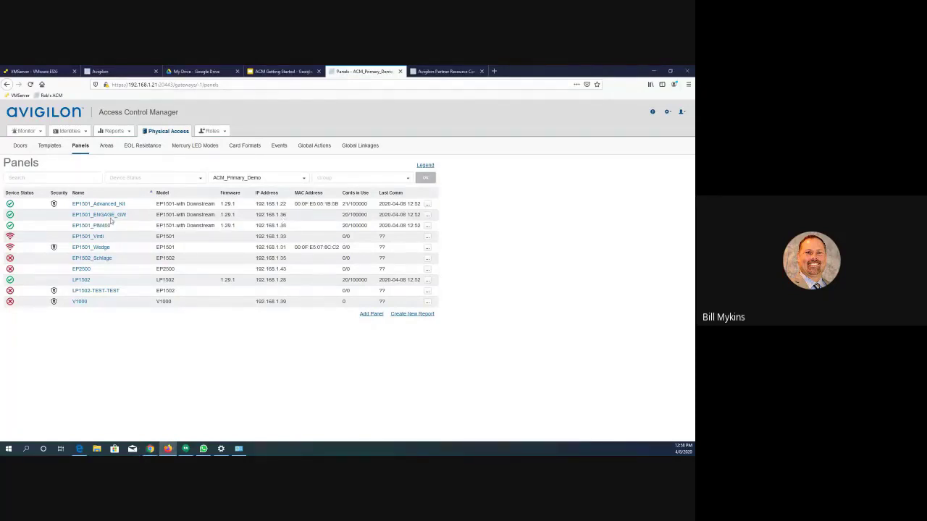
# - Review the configuration and host connection settings of the EP1501_Advanced_Kit panel, and close them without saving changes
pyautogui.click(103, 206)
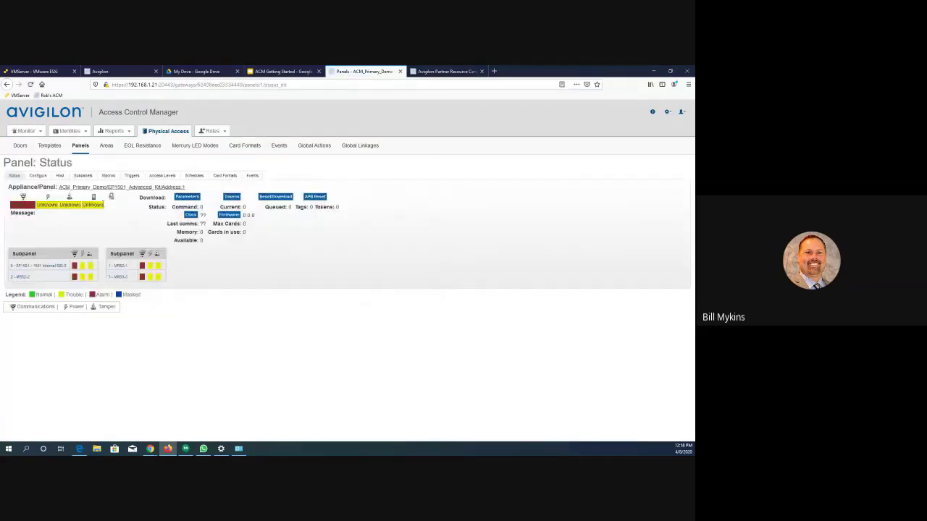
pyautogui.click(38, 176)
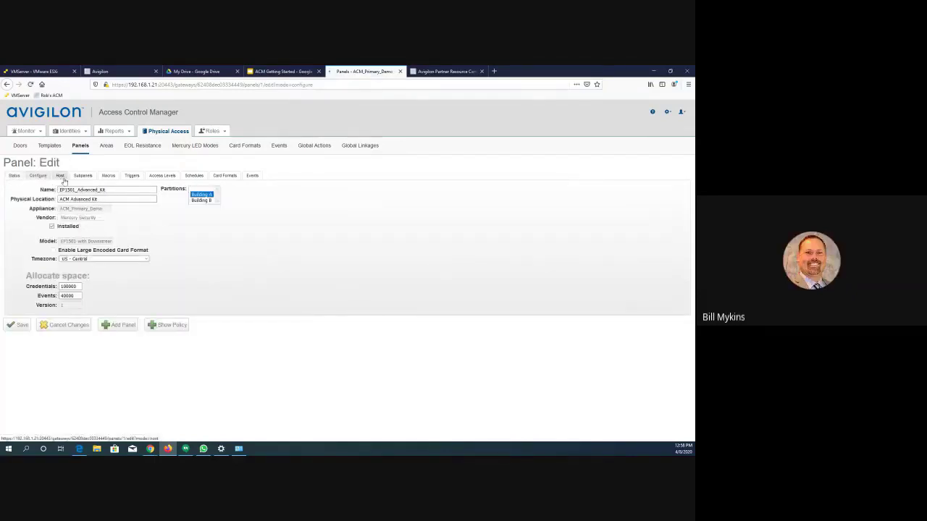
pyautogui.click(61, 176)
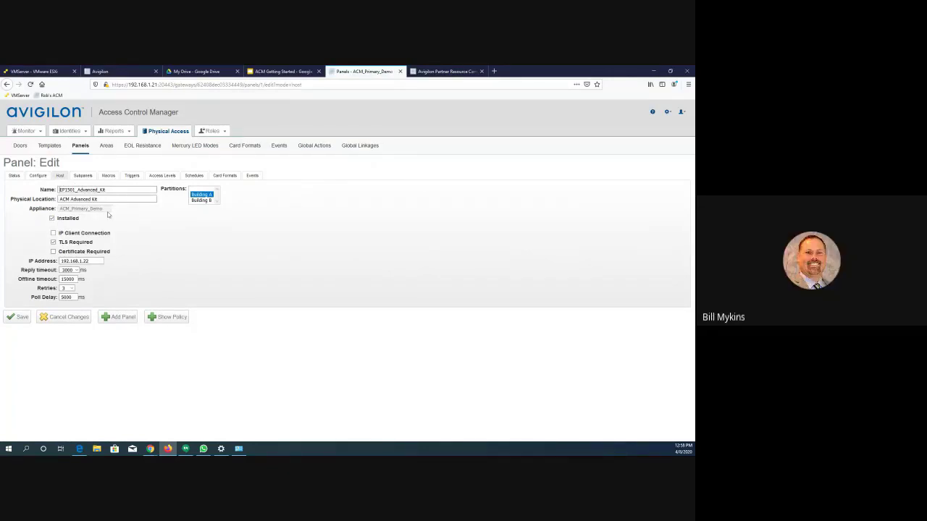
pyautogui.click(67, 317)
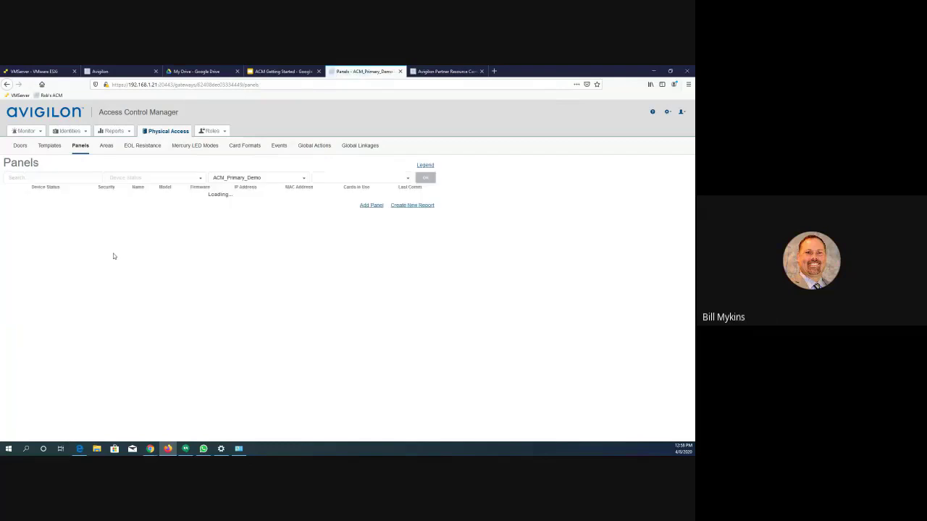
# - Check the host connection settings of the EP1501_ENGAGE_GW panel and leave them without saving changes
pyautogui.click(105, 216)
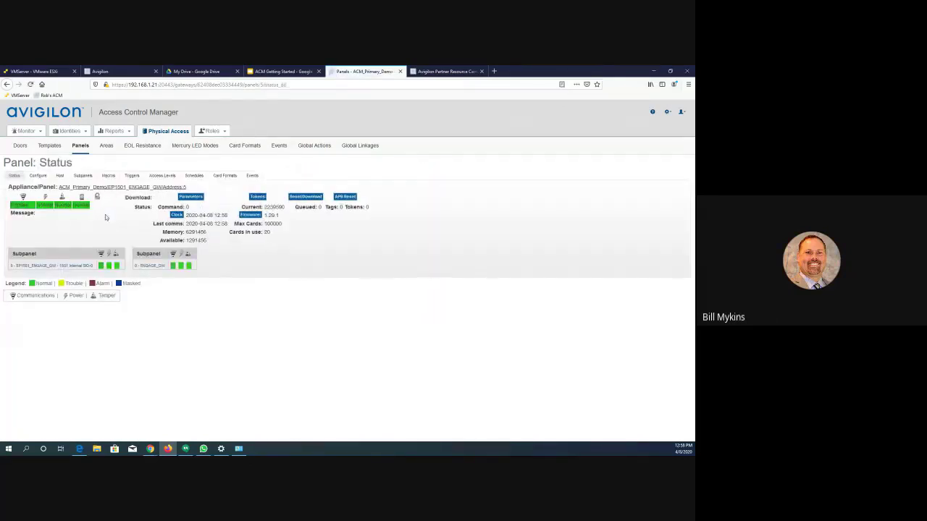
pyautogui.click(60, 175)
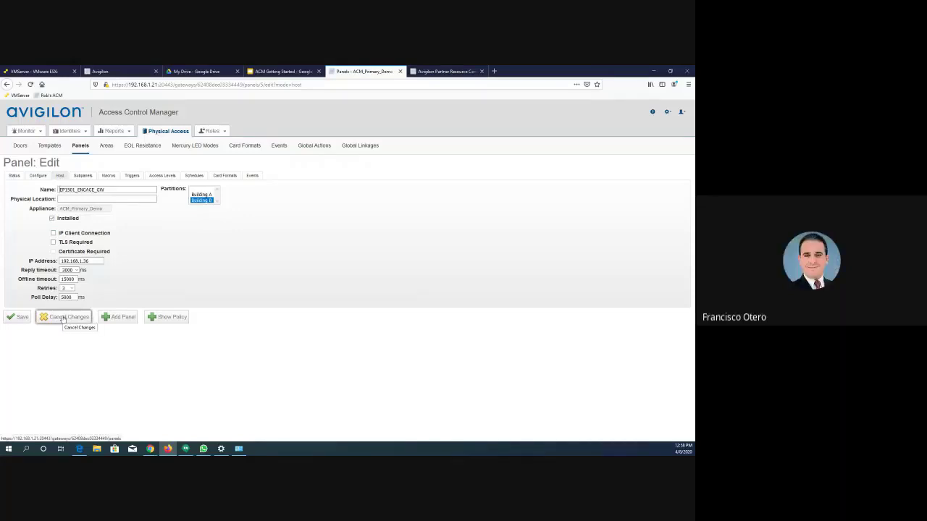
pyautogui.click(64, 317)
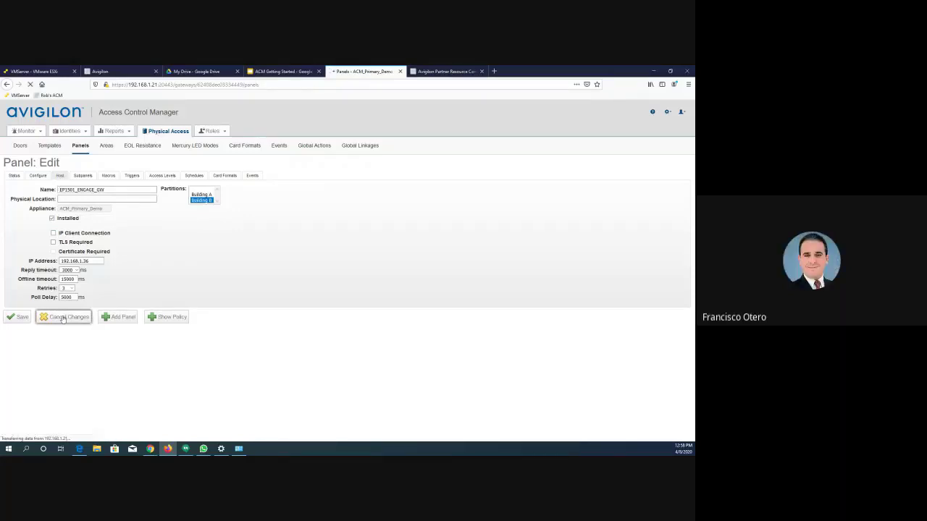